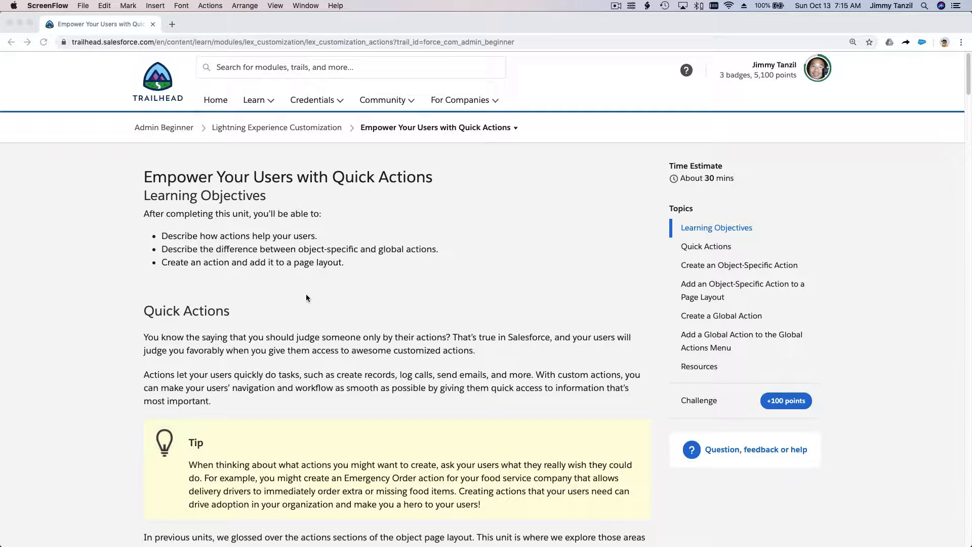
Skim the Quick Actions unit from the learning objectives down to the Create a Global Action section
{"action": "scroll", "coordinate": [306, 298], "scroll_direction": "down", "scroll_amount": 8}
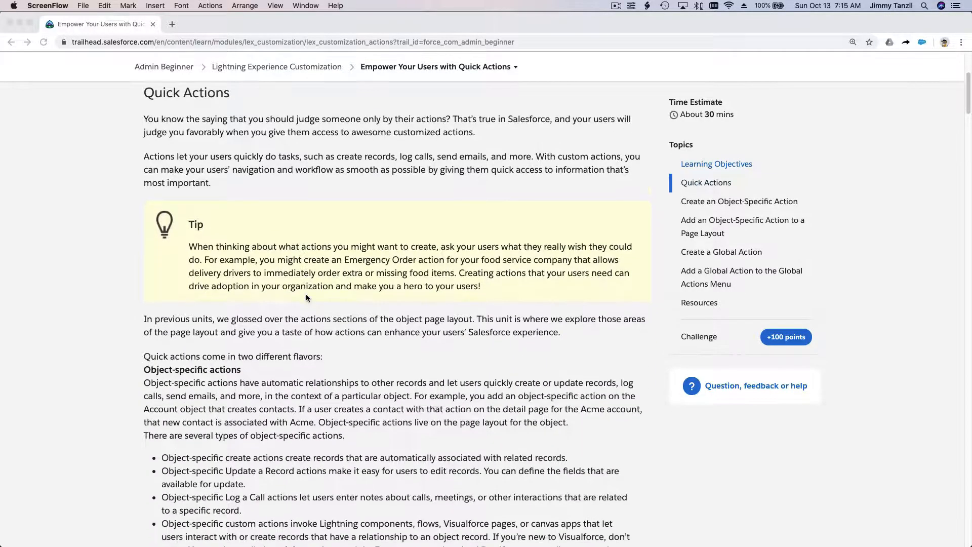
{"action": "scroll", "coordinate": [306, 297], "scroll_direction": "down", "scroll_amount": 1}
{"action": "scroll", "coordinate": [306, 297], "scroll_direction": "down", "scroll_amount": 9}
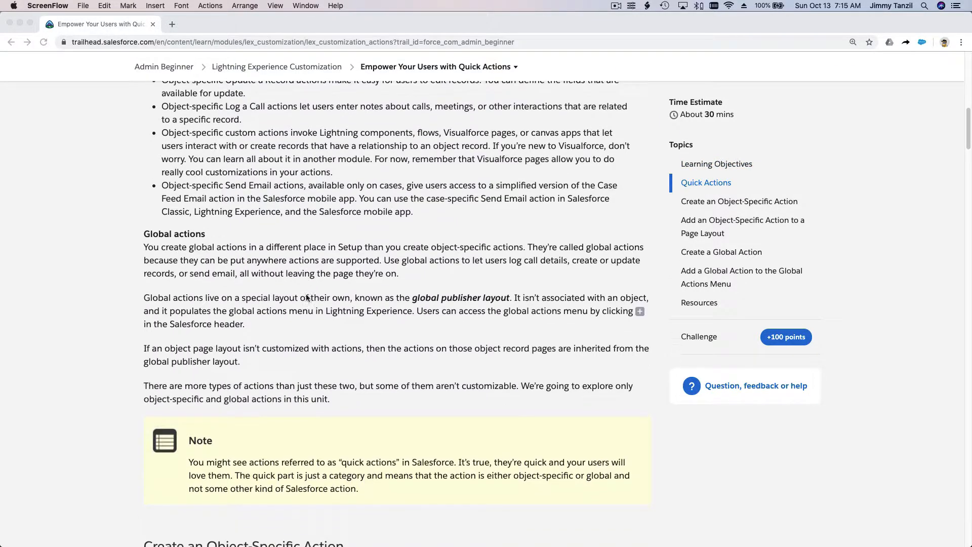
{"action": "scroll", "coordinate": [305, 297], "scroll_direction": "down", "scroll_amount": 1}
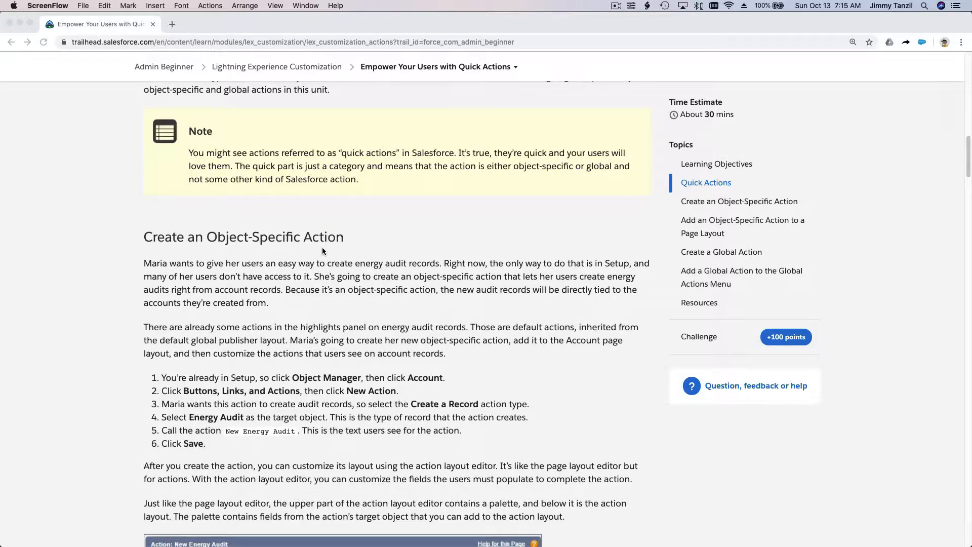
{"action": "scroll", "coordinate": [322, 248], "scroll_direction": "down", "scroll_amount": 20}
{"action": "scroll", "coordinate": [323, 251], "scroll_direction": "down", "scroll_amount": 20}
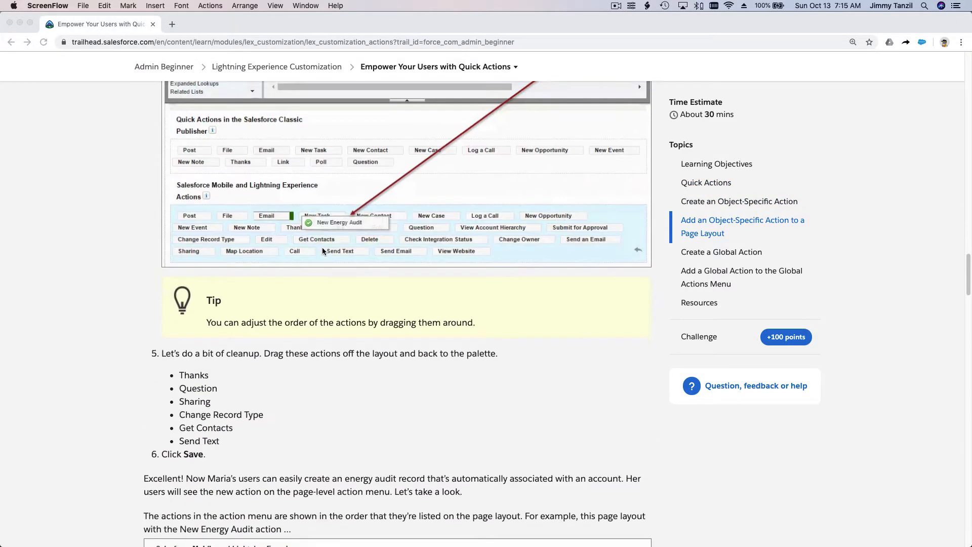
{"action": "scroll", "coordinate": [323, 252], "scroll_direction": "down", "scroll_amount": 1}
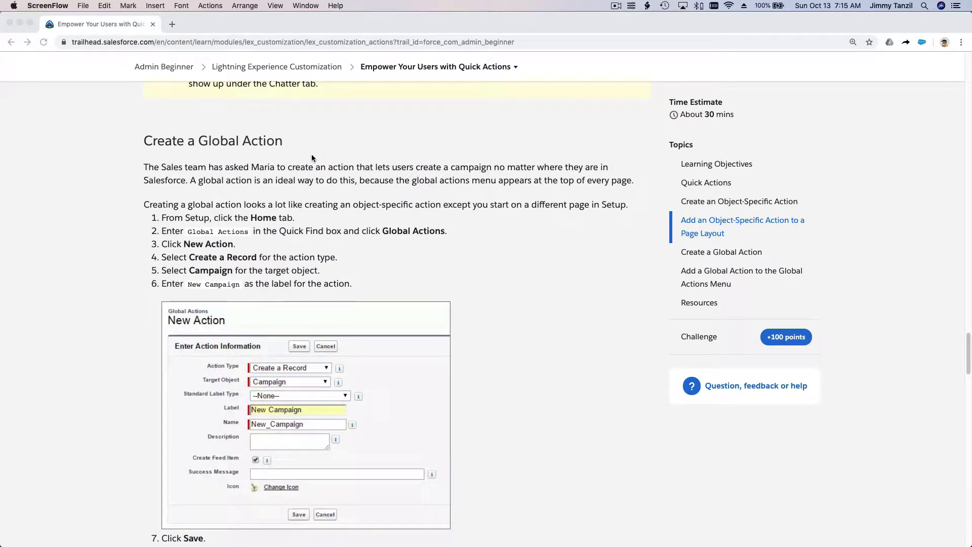
{"action": "scroll", "coordinate": [312, 155], "scroll_direction": "up", "scroll_amount": 1}
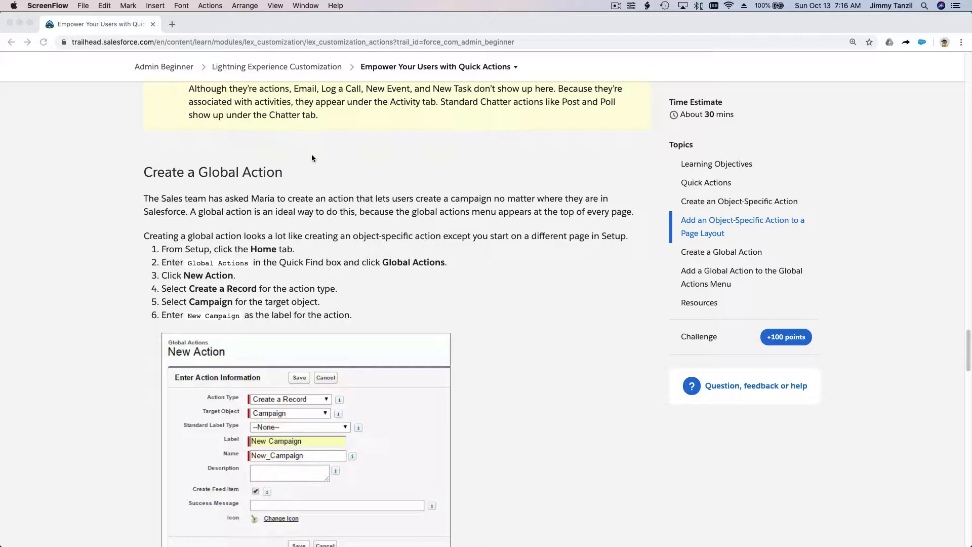
{"action": "left_click", "coordinate": [312, 155]}
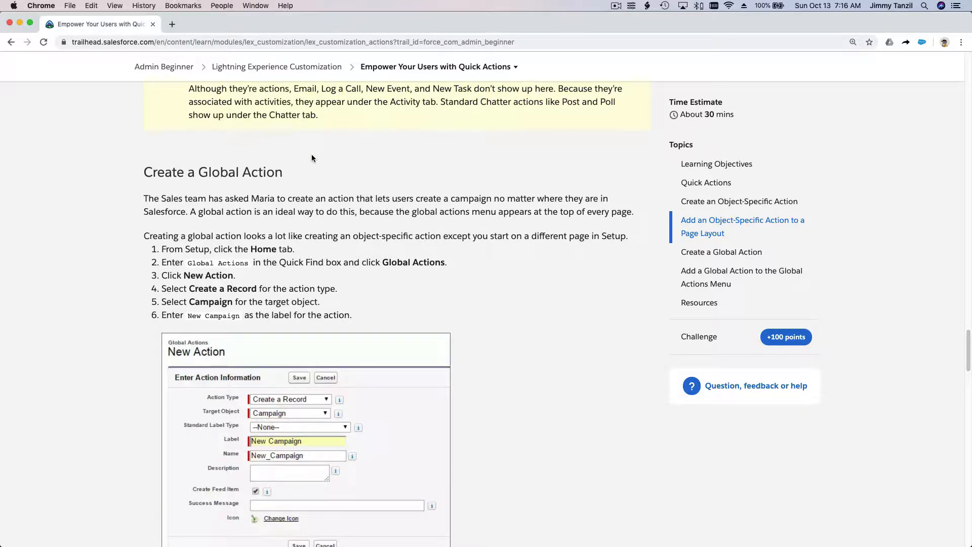
Go back through the page layout and object-specific action instructions up to the Quick Actions introduction
{"action": "scroll", "coordinate": [312, 158], "scroll_direction": "up", "scroll_amount": 10}
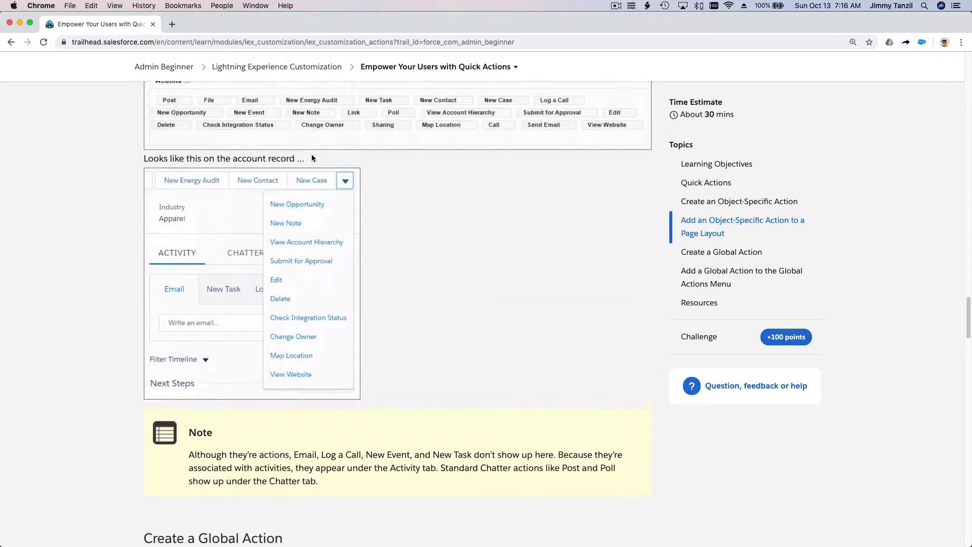
{"action": "scroll", "coordinate": [312, 157], "scroll_direction": "up", "scroll_amount": 5}
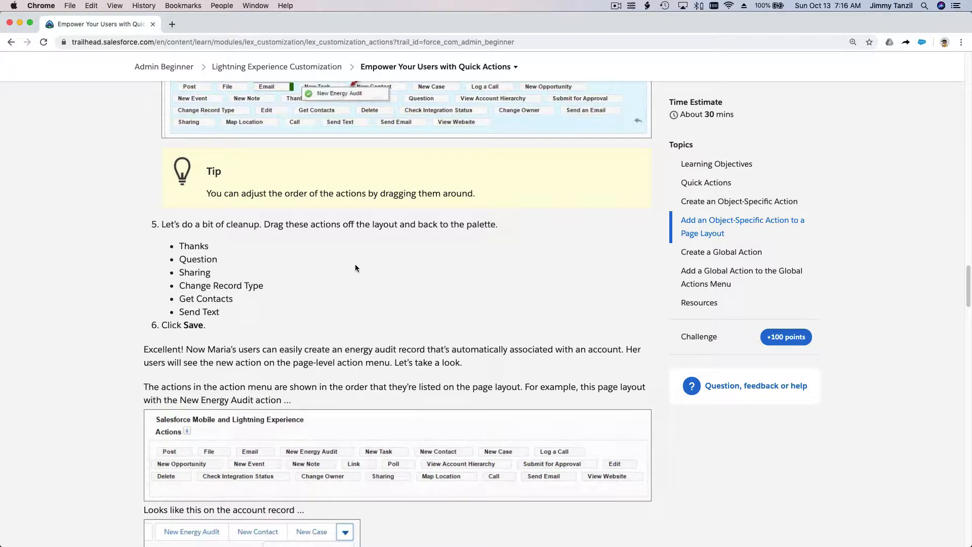
{"action": "scroll", "coordinate": [356, 269], "scroll_direction": "up", "scroll_amount": 10}
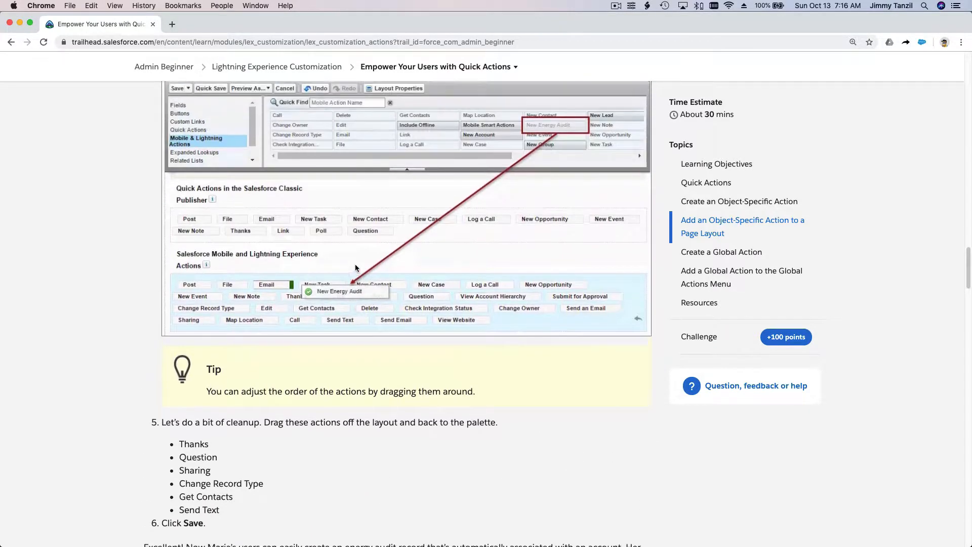
{"action": "scroll", "coordinate": [356, 264], "scroll_direction": "up", "scroll_amount": 8}
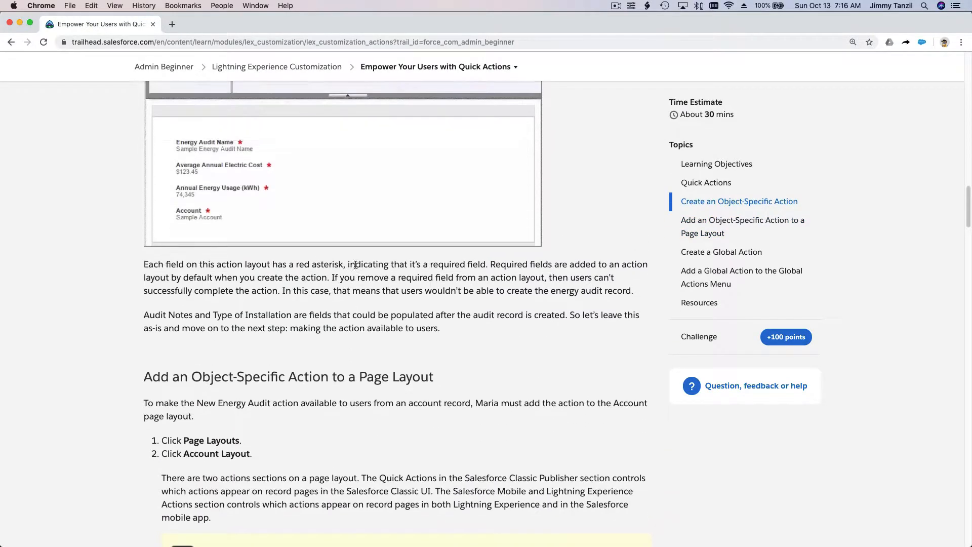
{"action": "scroll", "coordinate": [355, 268], "scroll_direction": "up", "scroll_amount": 2}
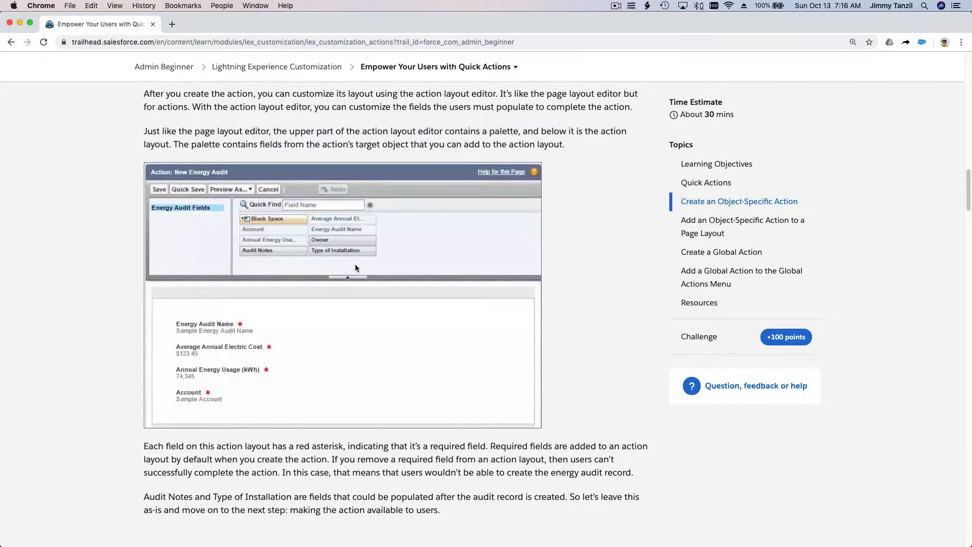
{"action": "scroll", "coordinate": [356, 269], "scroll_direction": "up", "scroll_amount": 8}
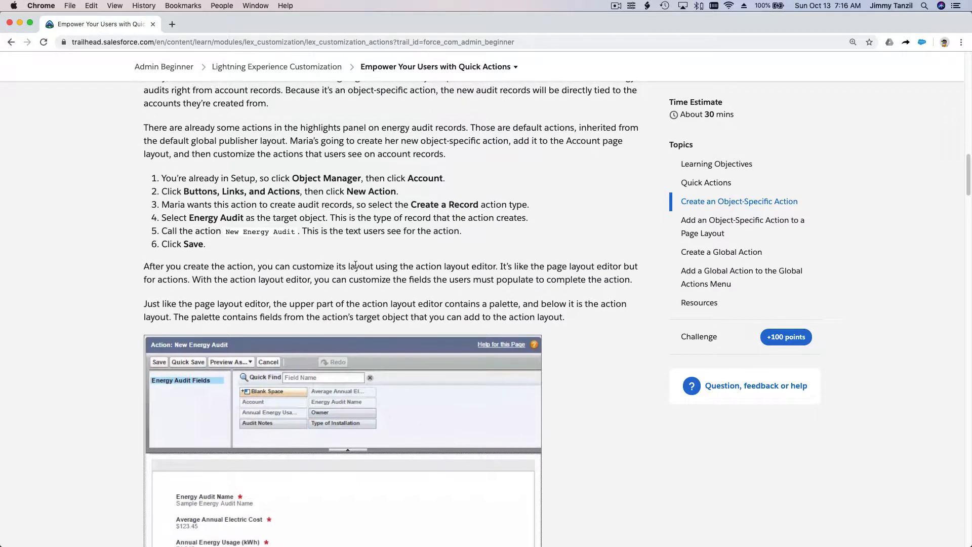
{"action": "scroll", "coordinate": [355, 269], "scroll_direction": "up", "scroll_amount": 9}
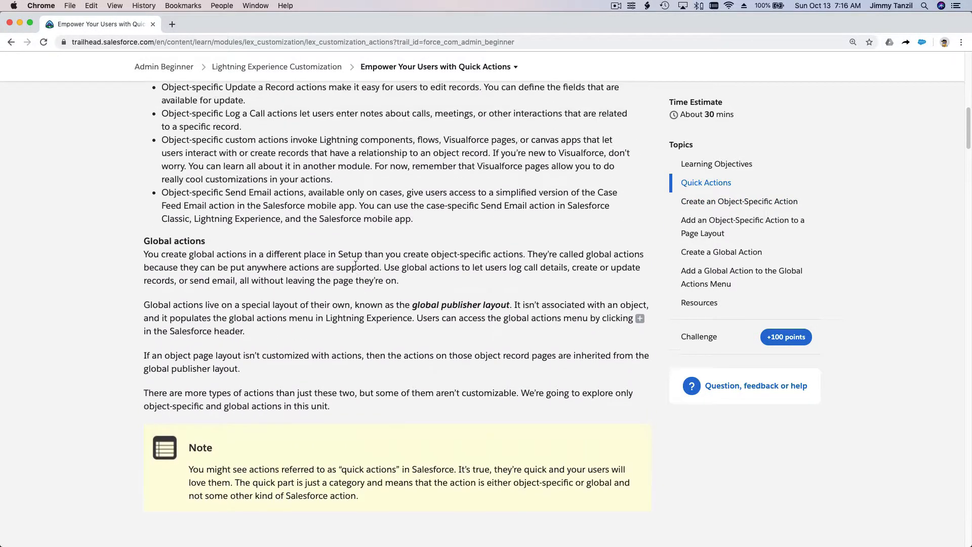
{"action": "scroll", "coordinate": [355, 263], "scroll_direction": "up", "scroll_amount": 5}
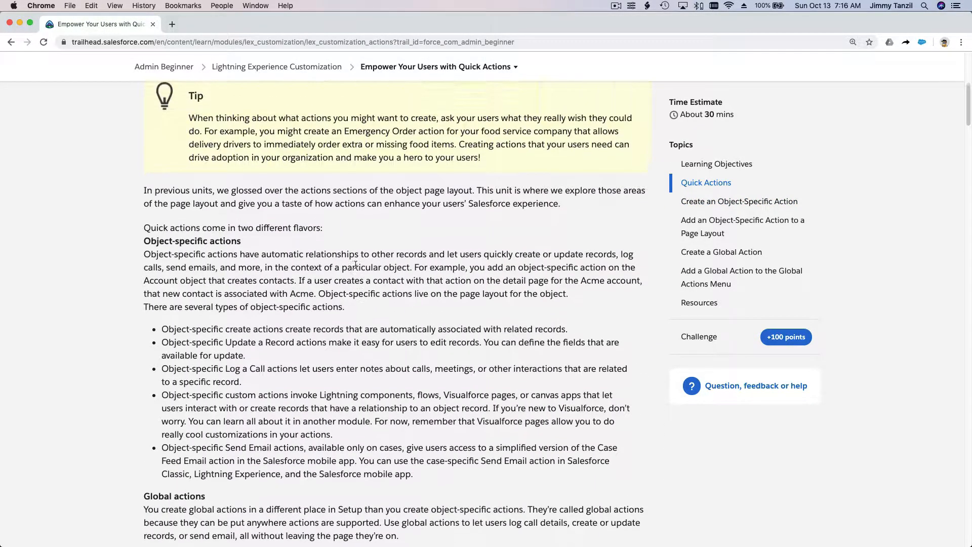
{"action": "scroll", "coordinate": [355, 265], "scroll_direction": "up", "scroll_amount": 1}
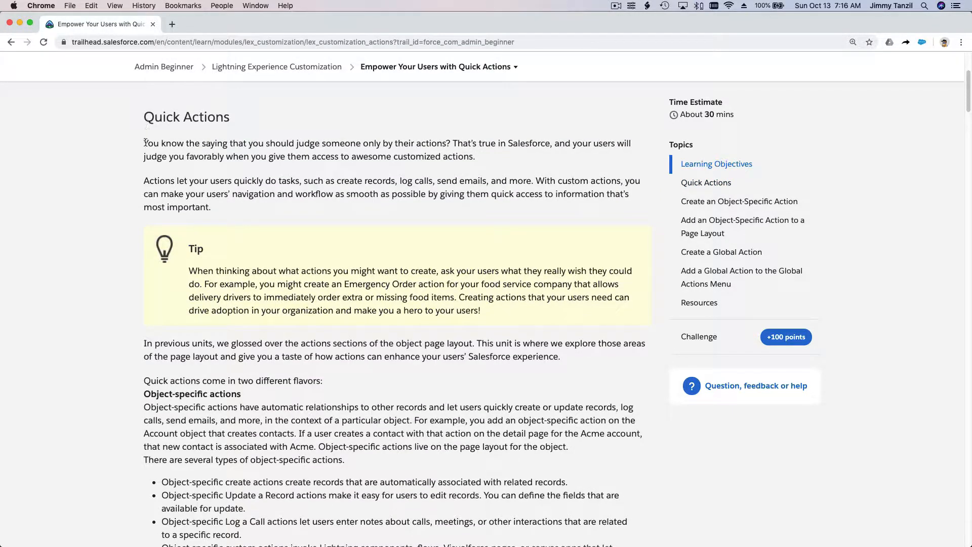
Read the Quick Actions introduction and the description of object-specific actions, highlighting the text along the way
{"action": "left_click_drag", "start_coordinate": [144, 146], "coordinate": [234, 369]}
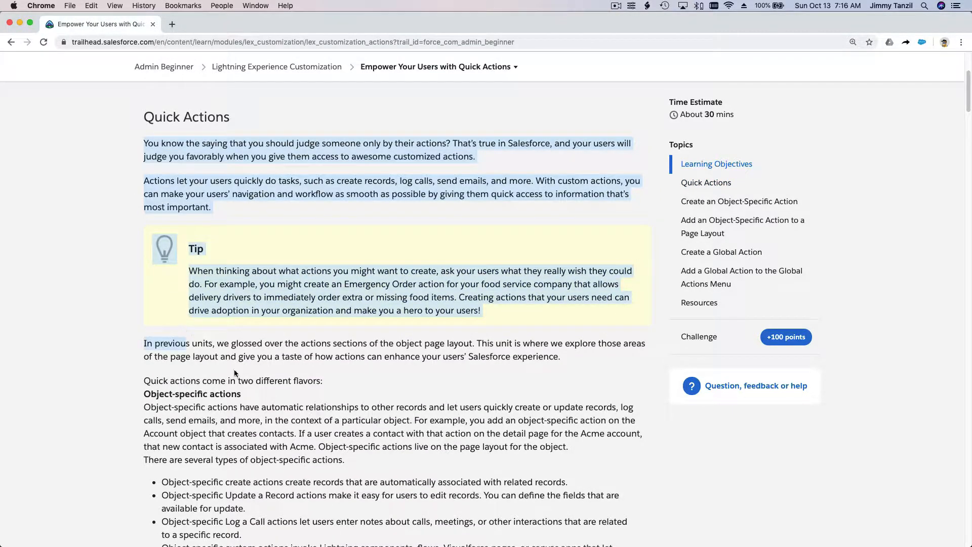
{"action": "scroll", "coordinate": [234, 369], "scroll_direction": "down", "scroll_amount": 1}
{"action": "scroll", "coordinate": [235, 370], "scroll_direction": "down", "scroll_amount": 10}
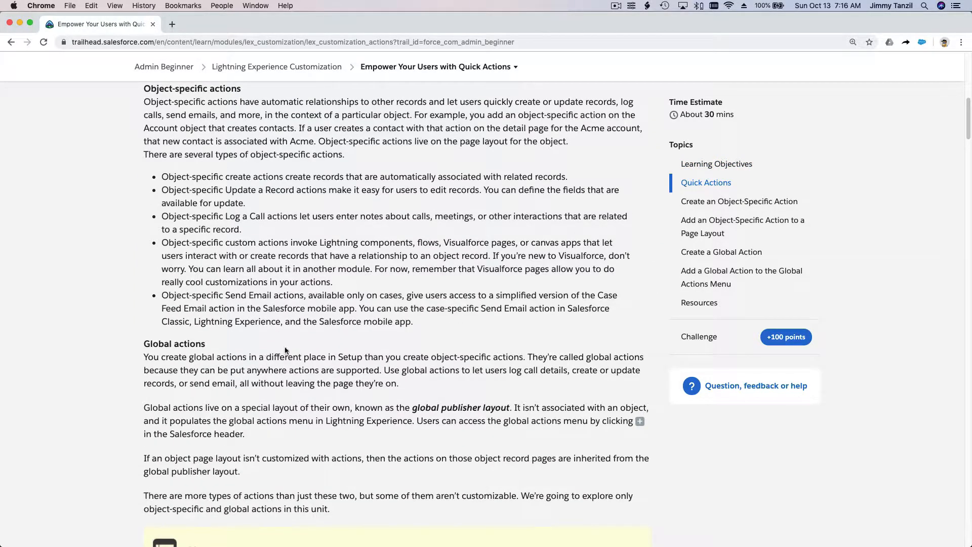
{"action": "left_click", "coordinate": [422, 327], "text": "shift"}
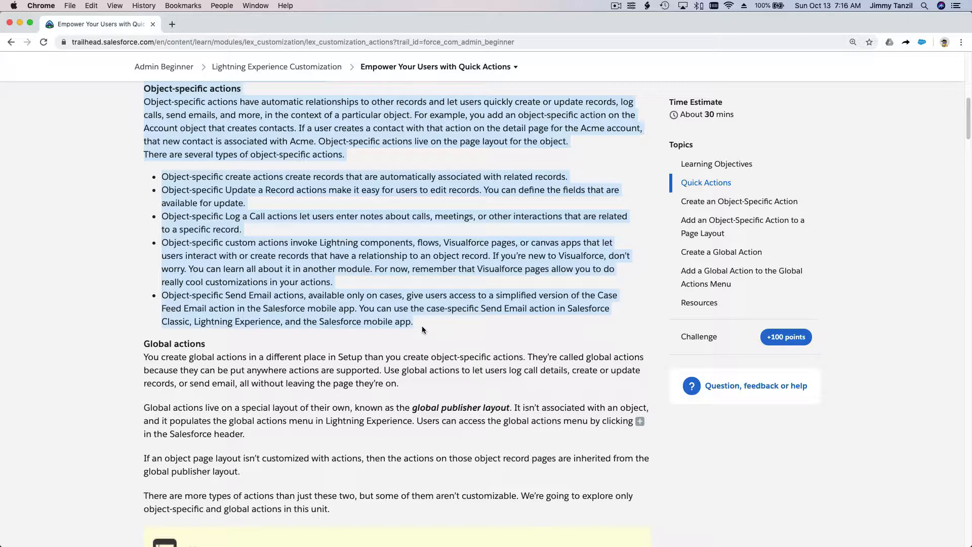
{"action": "left_click", "coordinate": [421, 327]}
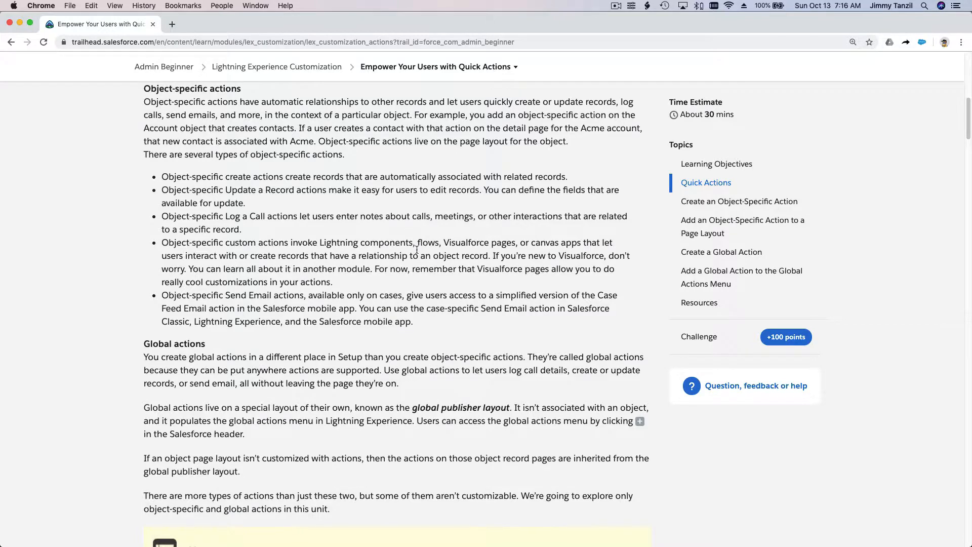
Compare the unit's introduction with the Global actions description, ending back at the start of the unit
{"action": "scroll", "coordinate": [422, 327], "scroll_direction": "up", "scroll_amount": 5}
{"action": "scroll", "coordinate": [417, 249], "scroll_direction": "up", "scroll_amount": 4}
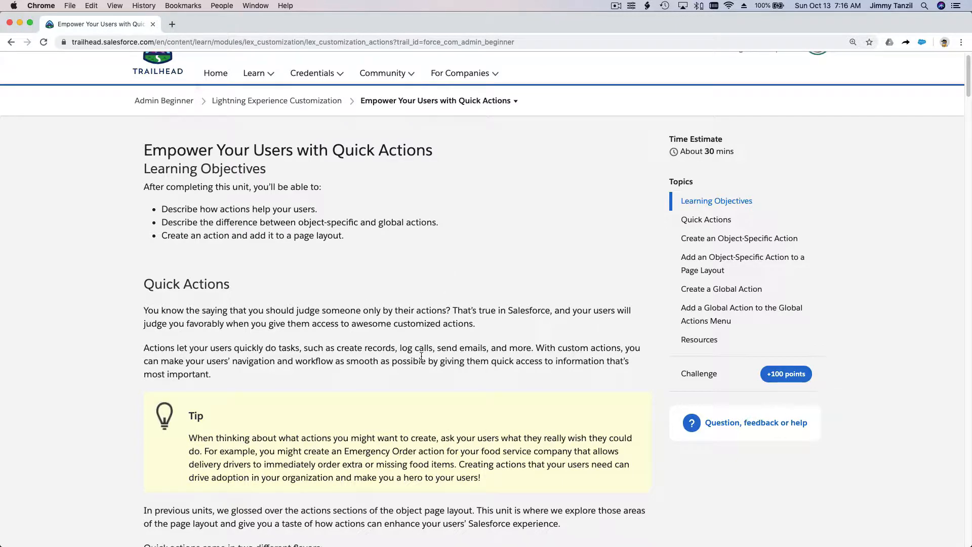
{"action": "scroll", "coordinate": [296, 241], "scroll_direction": "down", "scroll_amount": 4}
{"action": "scroll", "coordinate": [295, 241], "scroll_direction": "down", "scroll_amount": 7}
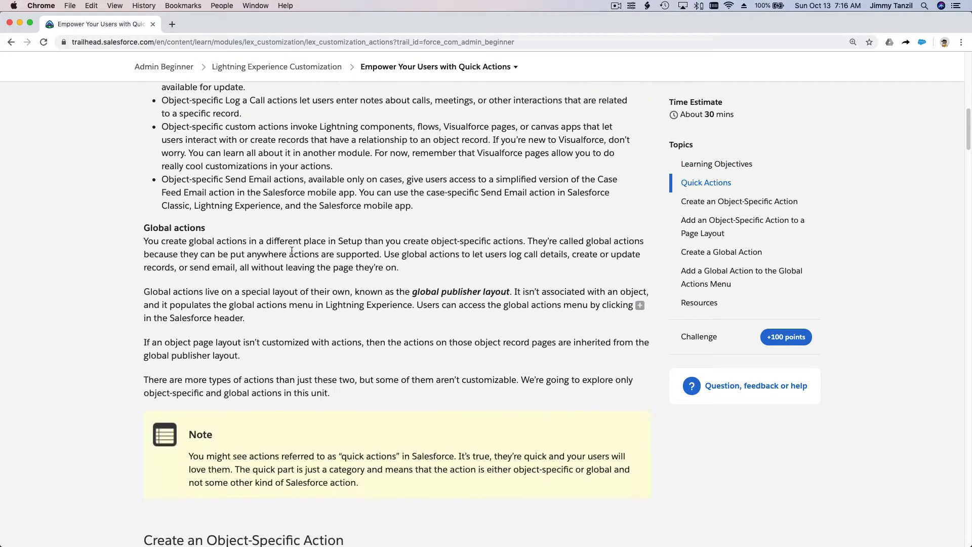
{"action": "scroll", "coordinate": [314, 416], "scroll_direction": "down", "scroll_amount": 1}
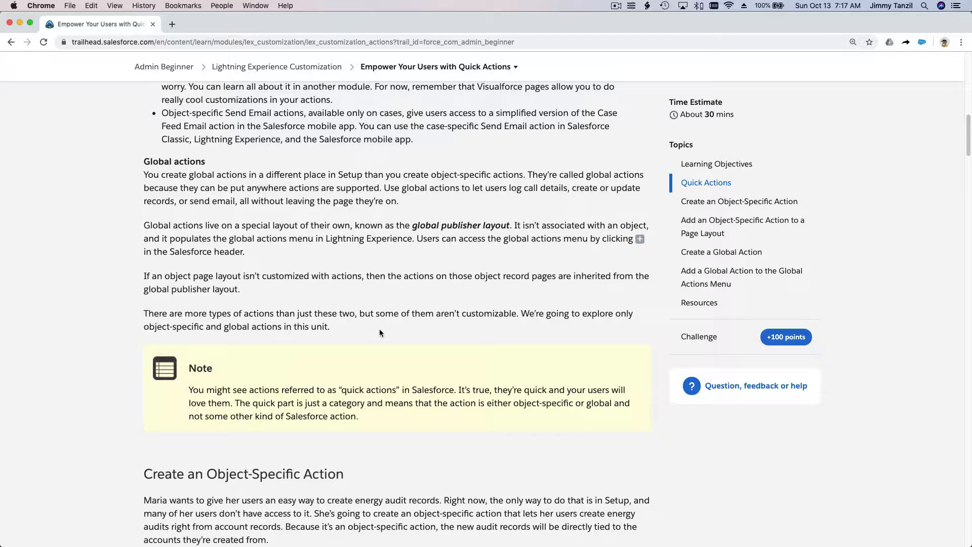
{"action": "scroll", "coordinate": [379, 332], "scroll_direction": "up", "scroll_amount": 15}
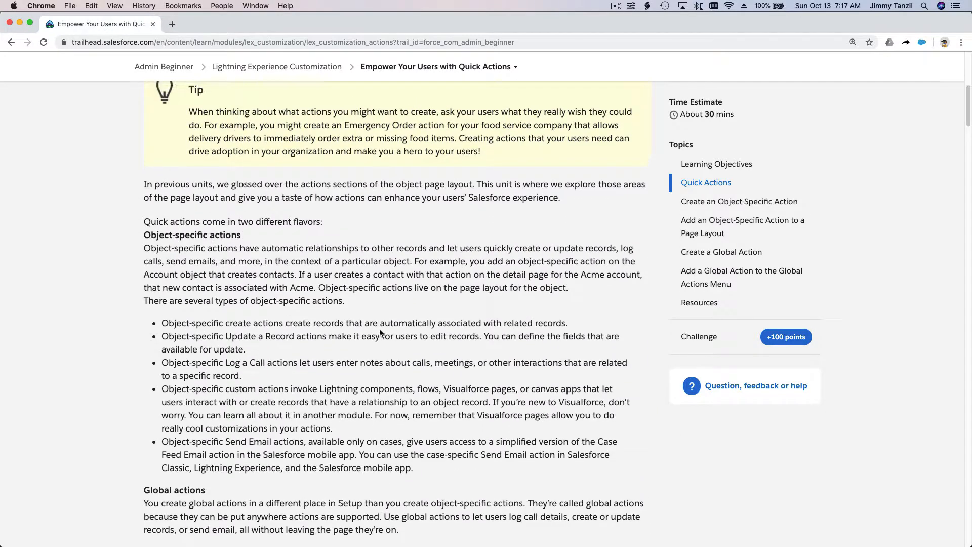
{"action": "scroll", "coordinate": [379, 330], "scroll_direction": "up", "scroll_amount": 3}
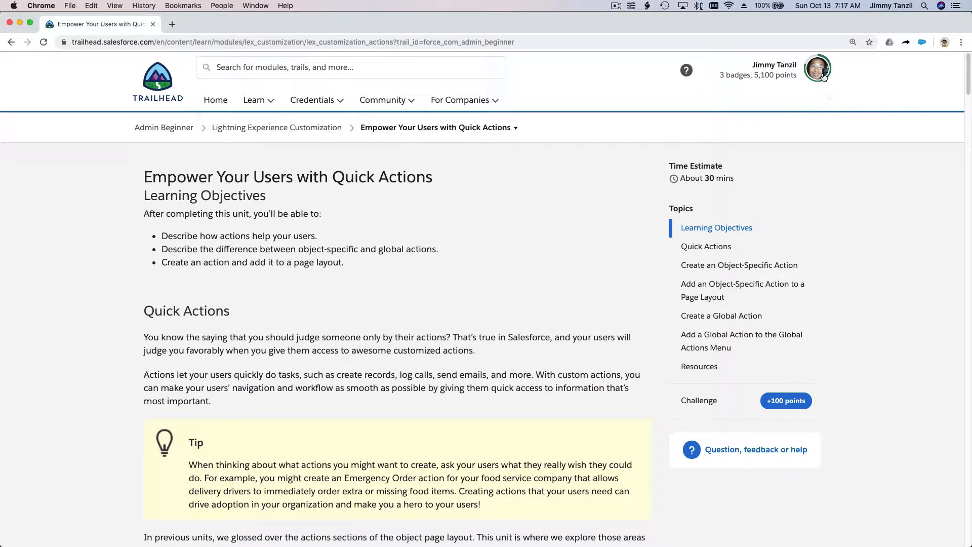
Launch the Trailhead Playground from the profile's Hands-on Orgs page in a separate tab and close the orgs page
{"action": "left_click", "coordinate": [821, 75]}
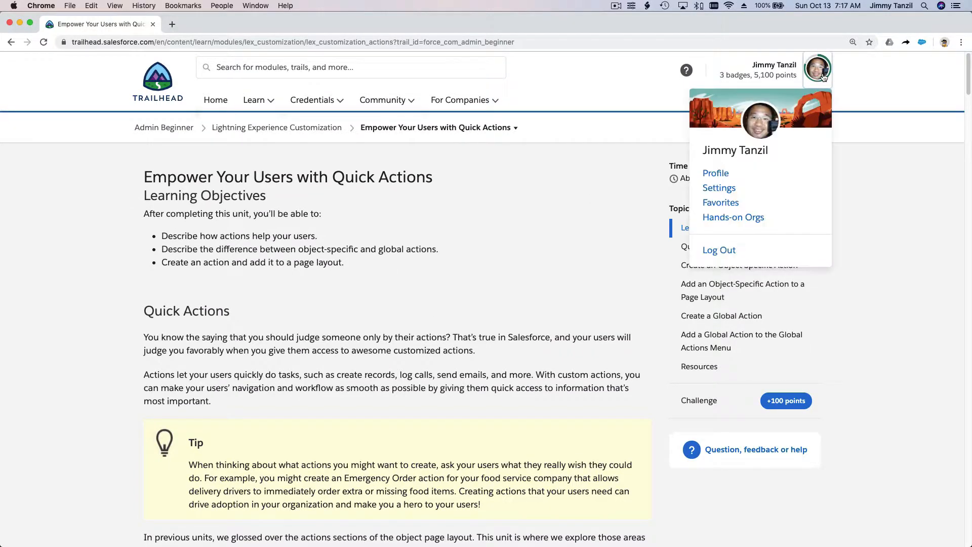
{"action": "left_click", "coordinate": [731, 218], "text": "super"}
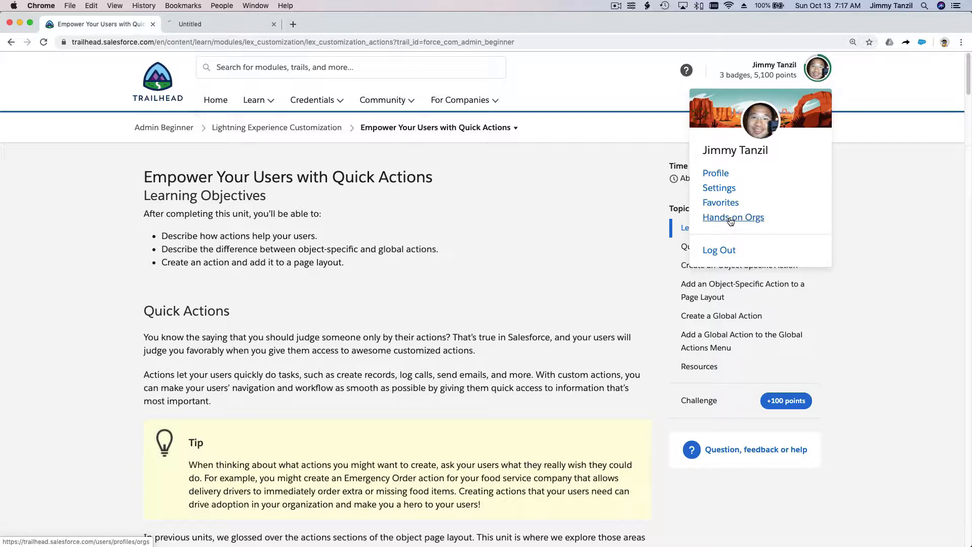
{"action": "left_click", "coordinate": [252, 27]}
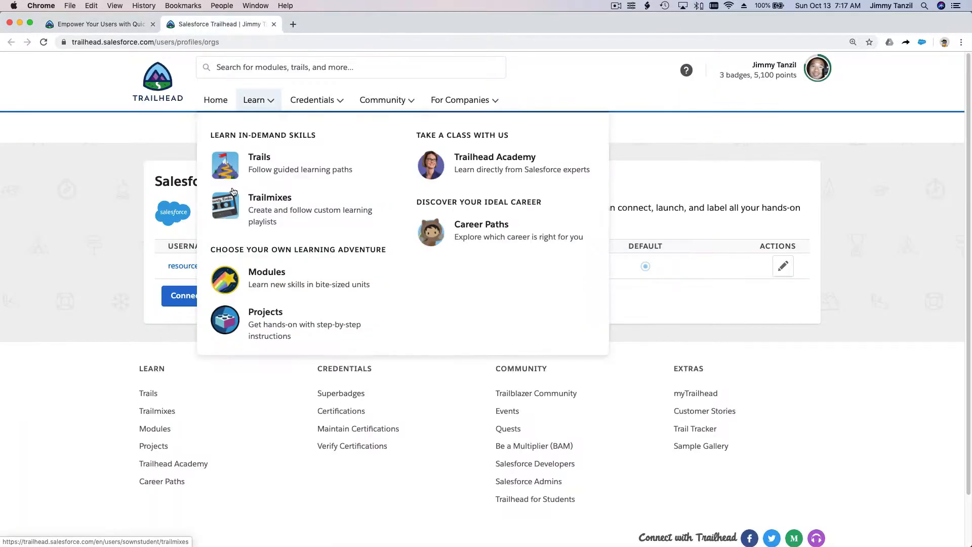
{"action": "left_click", "coordinate": [219, 267]}
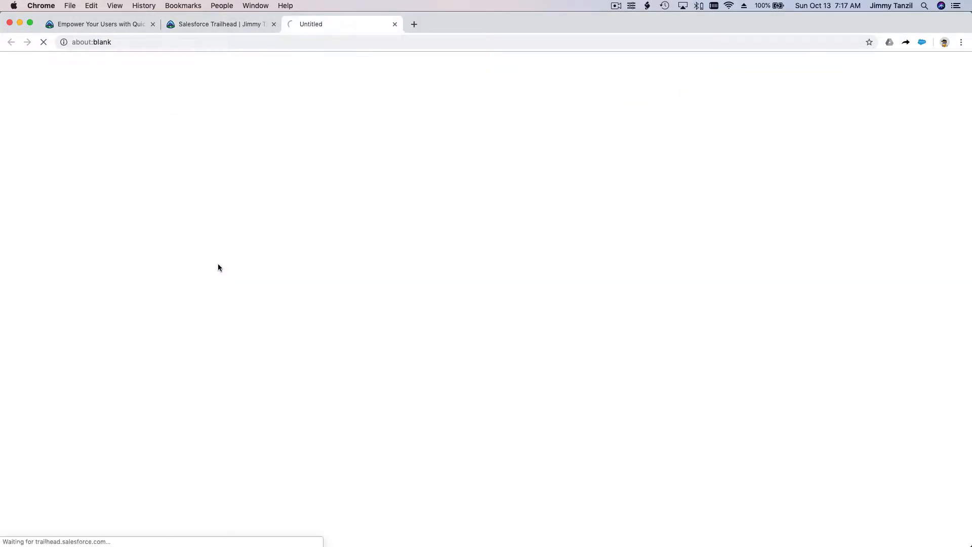
{"action": "left_click", "coordinate": [274, 23]}
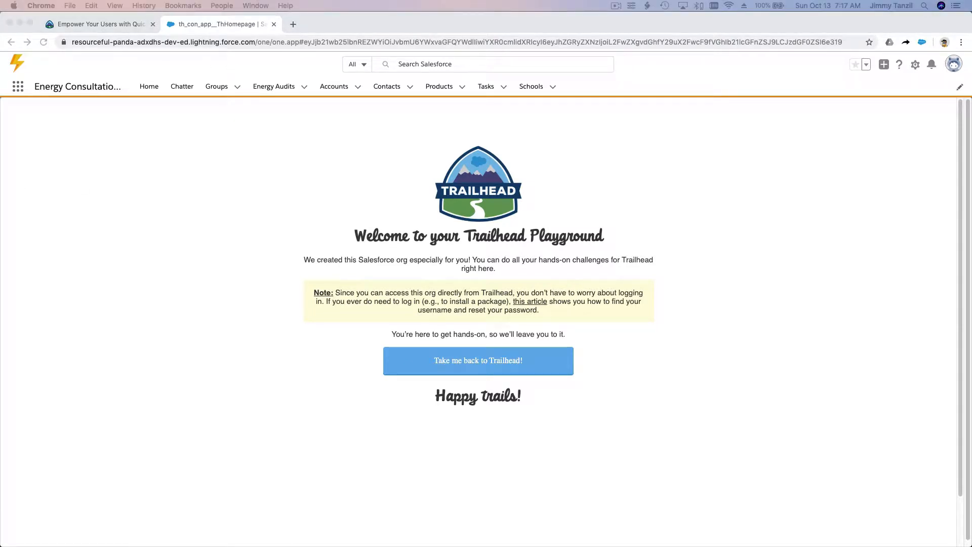
Switch to the TextEdit notes and review the planned New Absent Day action on the Student object, highlighting its entries
{"action": "left_click_drag", "start_coordinate": [1, 59], "coordinate": [771, 53]}
{"action": "left_click", "coordinate": [567, 180]}
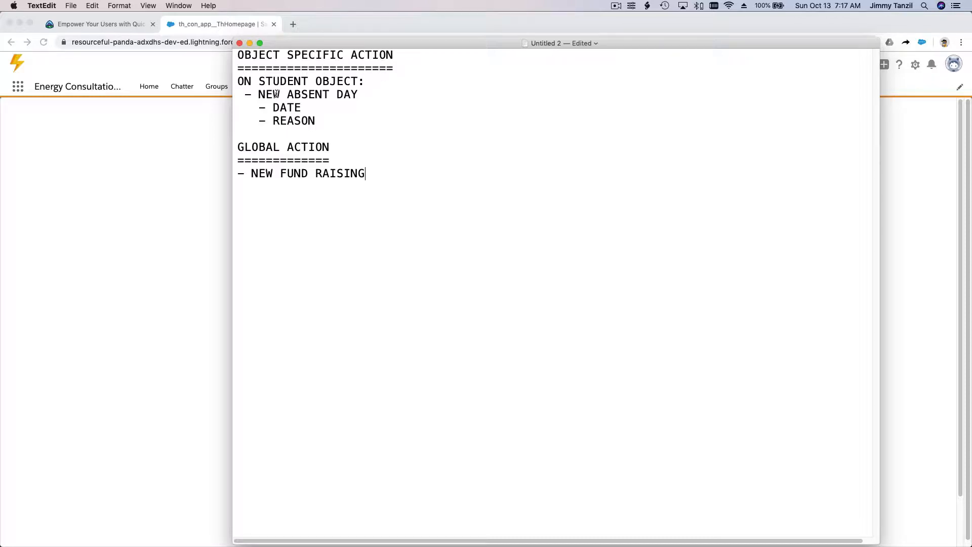
{"action": "left_click_drag", "start_coordinate": [258, 95], "coordinate": [359, 96]}
{"action": "left_click", "coordinate": [387, 243]}
{"action": "left_click_drag", "start_coordinate": [318, 120], "coordinate": [237, 81]}
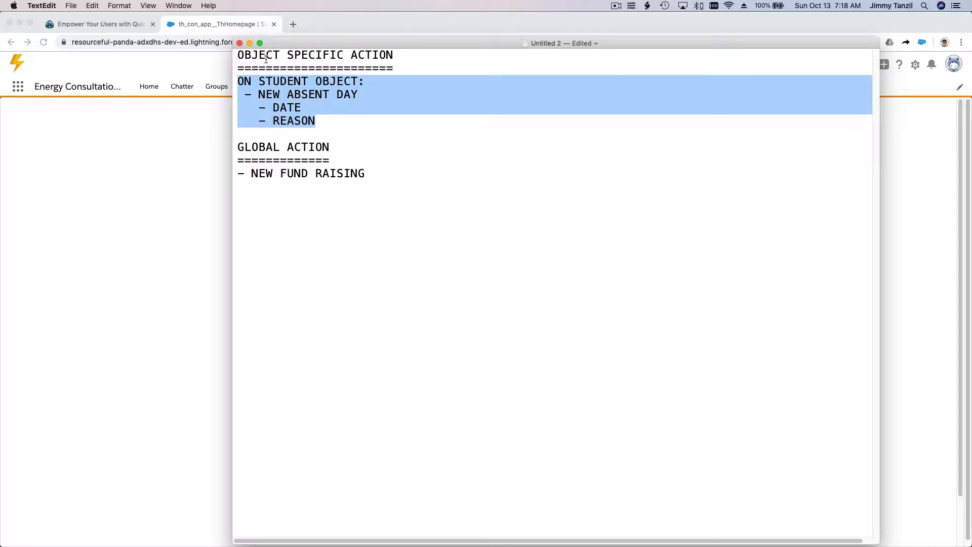
{"action": "double_click", "coordinate": [298, 81]}
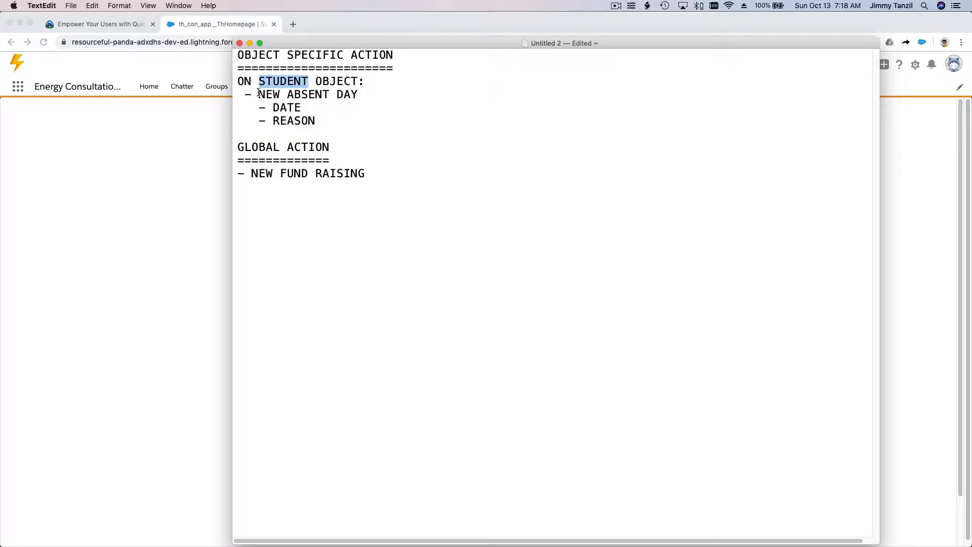
{"action": "left_click_drag", "start_coordinate": [258, 95], "coordinate": [356, 94]}
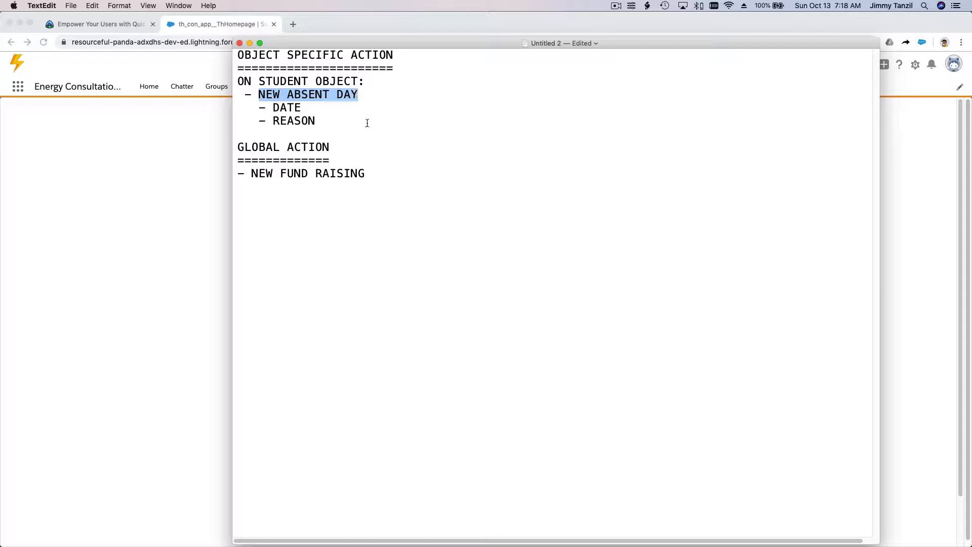
{"action": "double_click", "coordinate": [294, 107]}
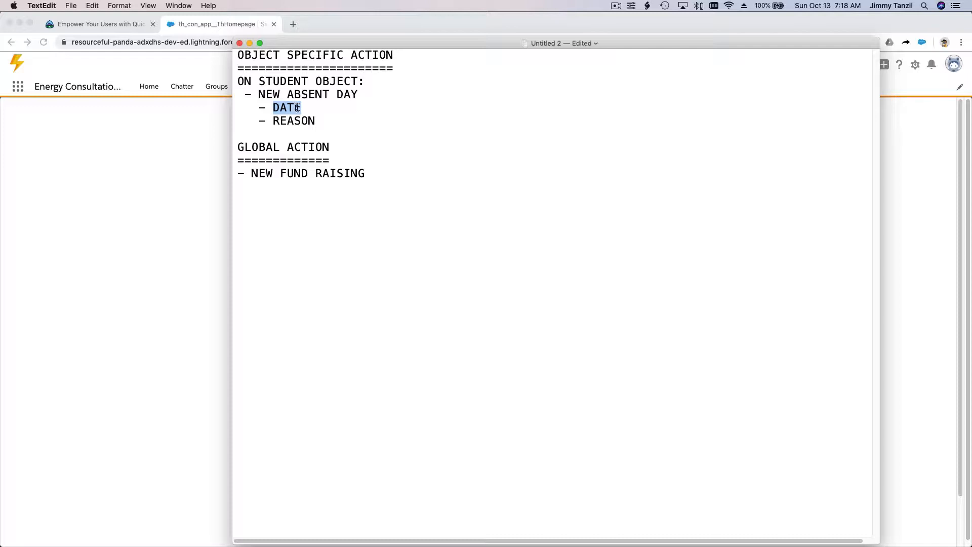
Review the notes' Reason entry, the Global Action section with New Fund Raising, and the object-specific Absent Day action, highlighting text along the way
{"action": "left_click", "coordinate": [301, 120]}
{"action": "double_click", "coordinate": [301, 120]}
{"action": "left_click", "coordinate": [314, 122]}
{"action": "left_click_drag", "start_coordinate": [240, 147], "coordinate": [343, 147]}
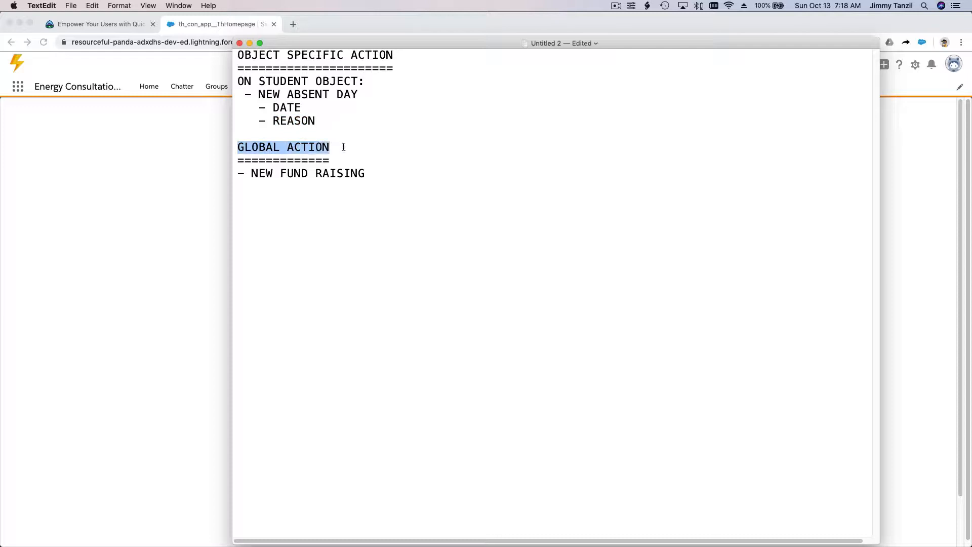
{"action": "triple_click", "coordinate": [291, 175]}
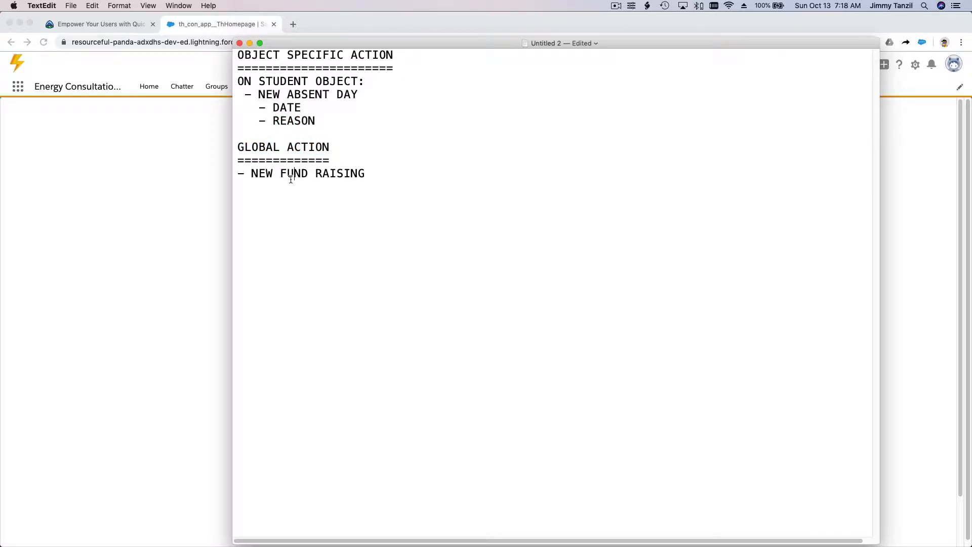
{"action": "left_click", "coordinate": [315, 218]}
{"action": "left_click", "coordinate": [371, 176]}
{"action": "left_click", "coordinate": [370, 148]}
{"action": "double_click", "coordinate": [348, 147]}
{"action": "left_click", "coordinate": [340, 119]}
{"action": "left_click_drag", "start_coordinate": [252, 55], "coordinate": [261, 54]}
{"action": "triple_click", "coordinate": [248, 53]}
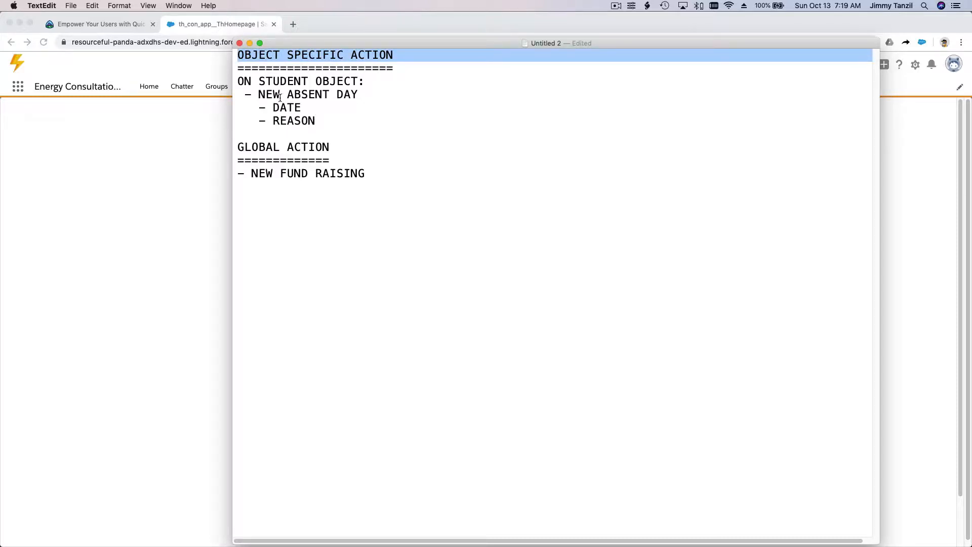
{"action": "left_click_drag", "start_coordinate": [288, 95], "coordinate": [359, 92]}
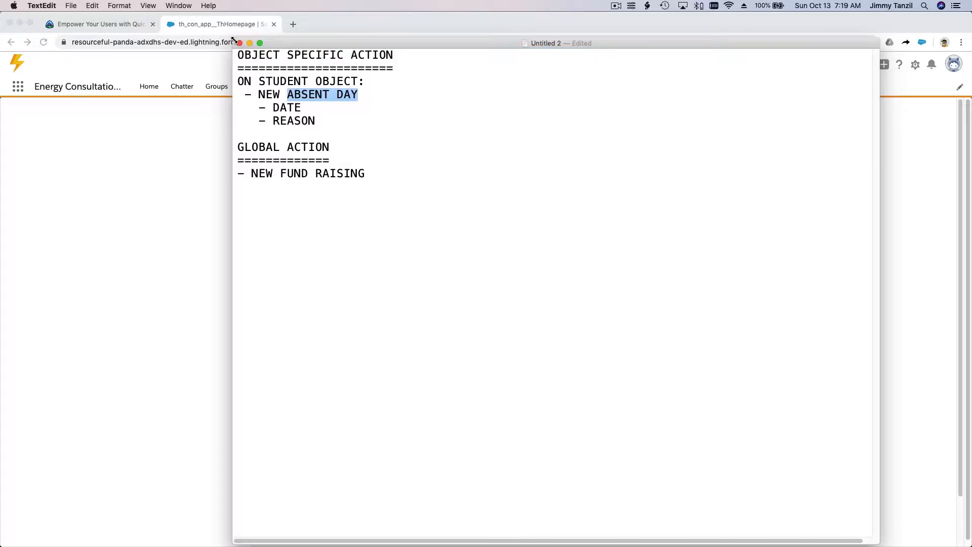
Move the notes window out of the way and switch back to the Trailhead Playground in Chrome
{"action": "left_click_drag", "start_coordinate": [237, 41], "coordinate": [407, 90]}
{"action": "left_click", "coordinate": [532, 158]}
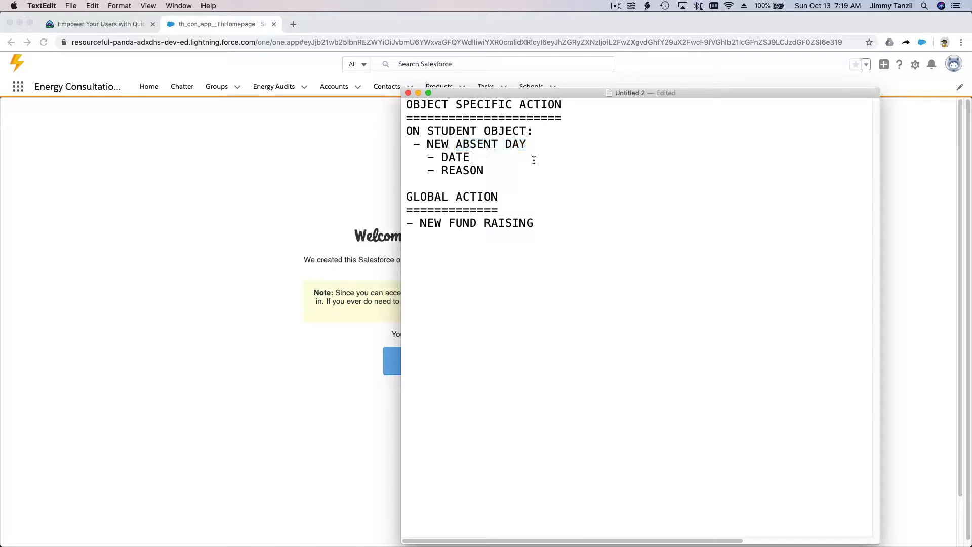
{"action": "left_click_drag", "start_coordinate": [552, 94], "coordinate": [0, 68]}
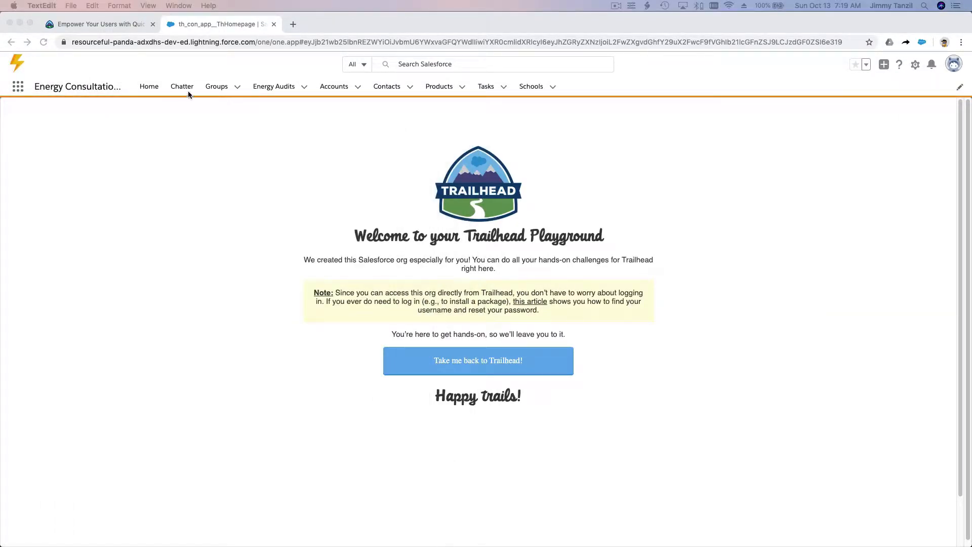
{"action": "left_click", "coordinate": [608, 165]}
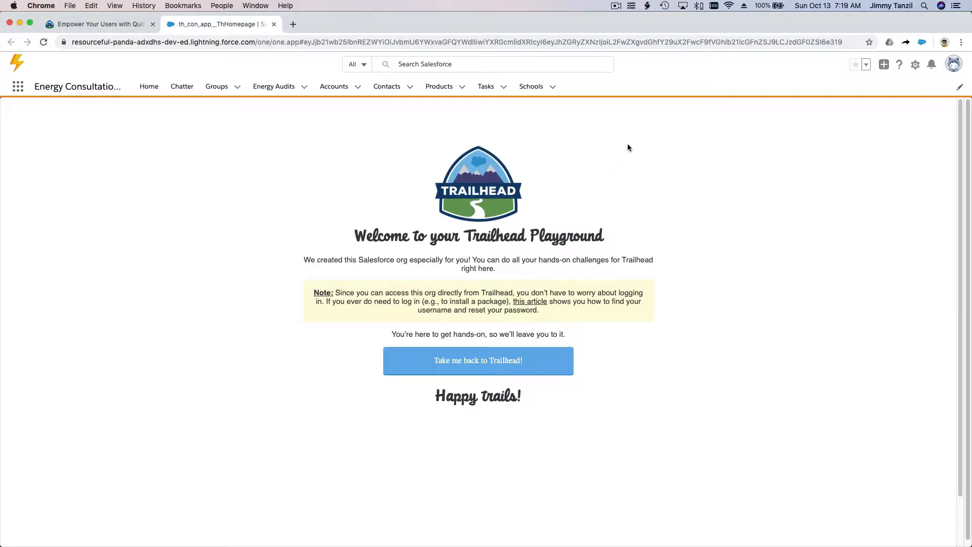
Open the Object Manager in the playground's Salesforce Setup
{"action": "left_click", "coordinate": [915, 66]}
{"action": "left_click", "coordinate": [901, 95]}
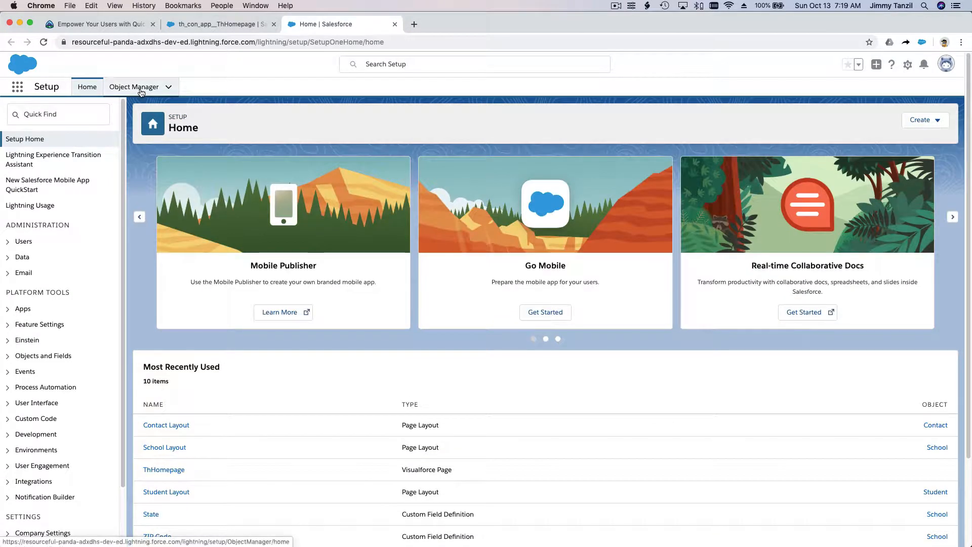
{"action": "left_click", "coordinate": [141, 91]}
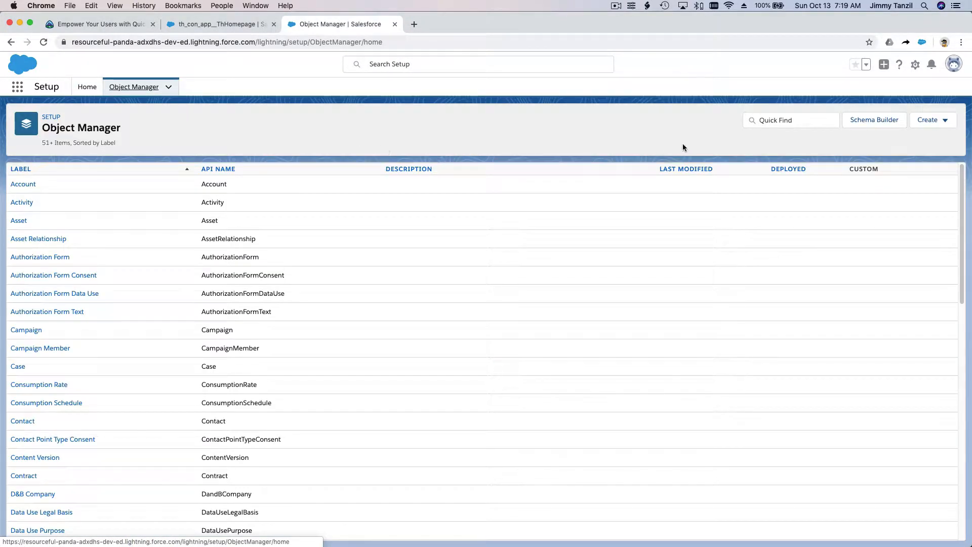
Search the Object Manager for objects matching "Ab" and clear the search
{"action": "left_click", "coordinate": [780, 125]}
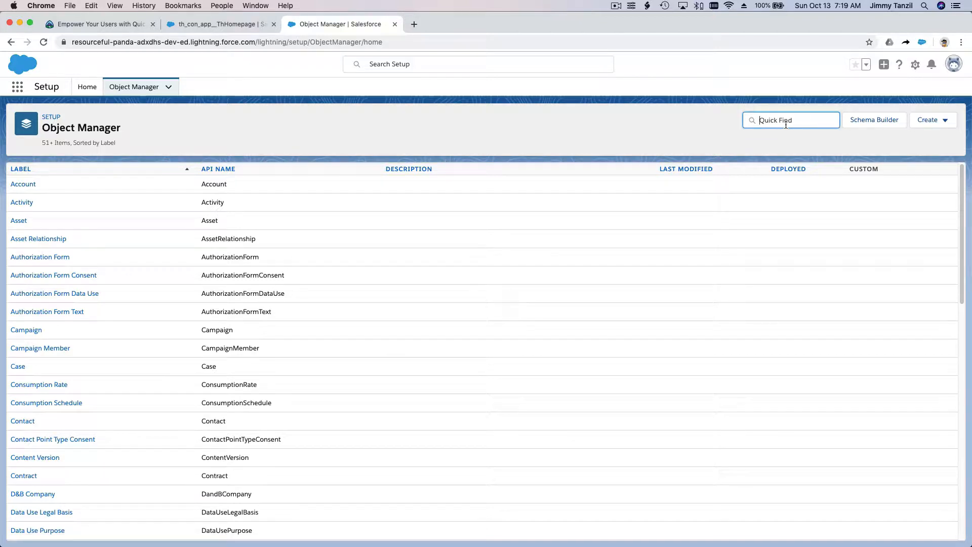
{"action": "type", "text": "Ab"}
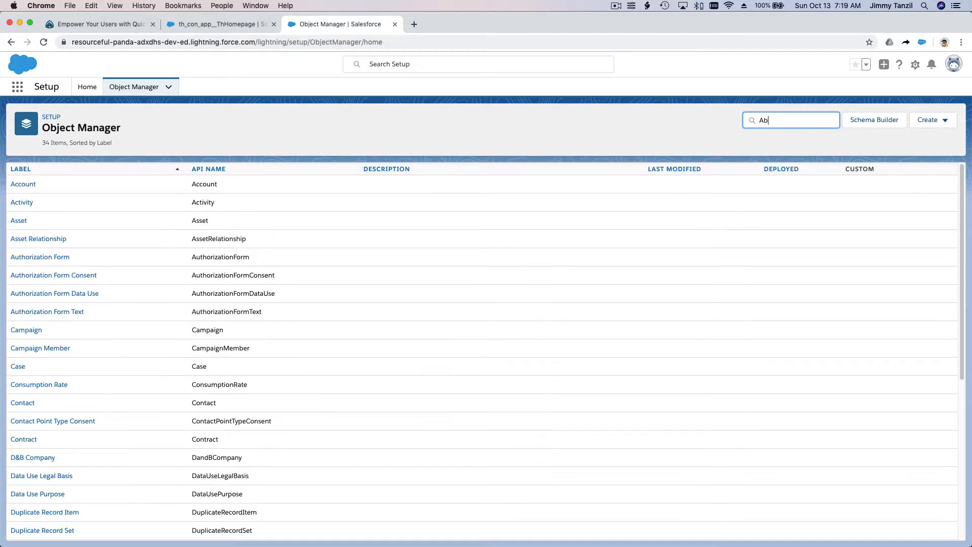
{"action": "key", "text": "BackSpace"}
{"action": "key", "text": "BackSpace"}
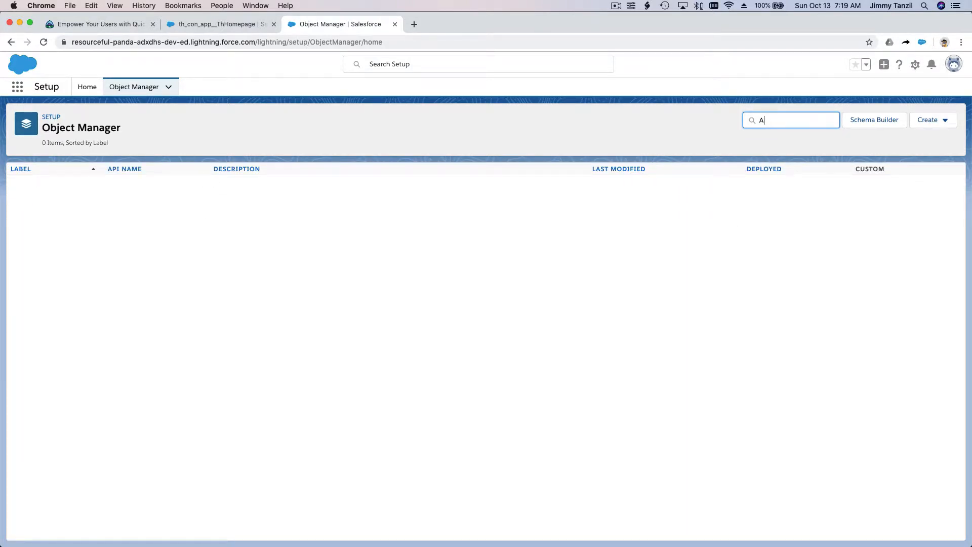
Start a new custom object with the label Absent Day and the plural label Absent Days
{"action": "left_click", "coordinate": [936, 120]}
{"action": "left_click", "coordinate": [920, 148]}
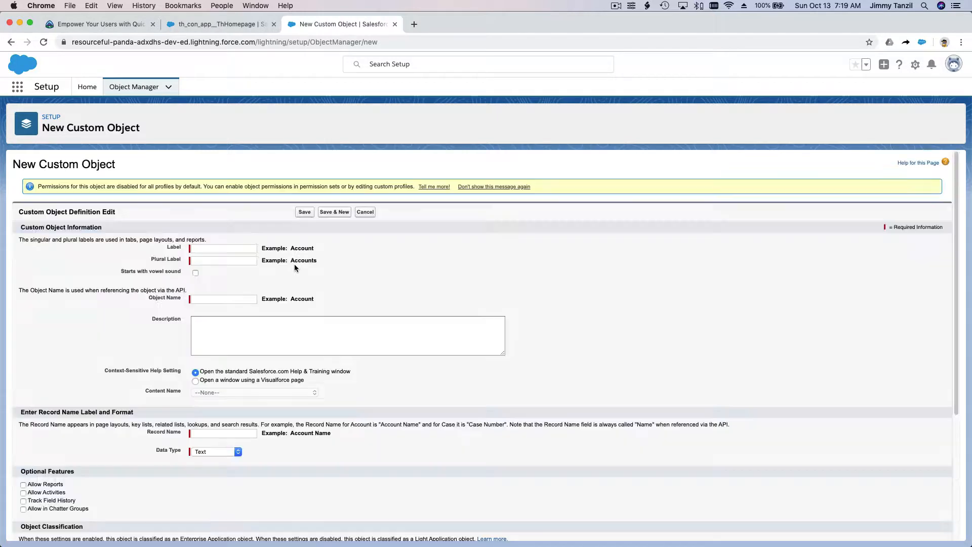
{"action": "type", "text": "Absent"}
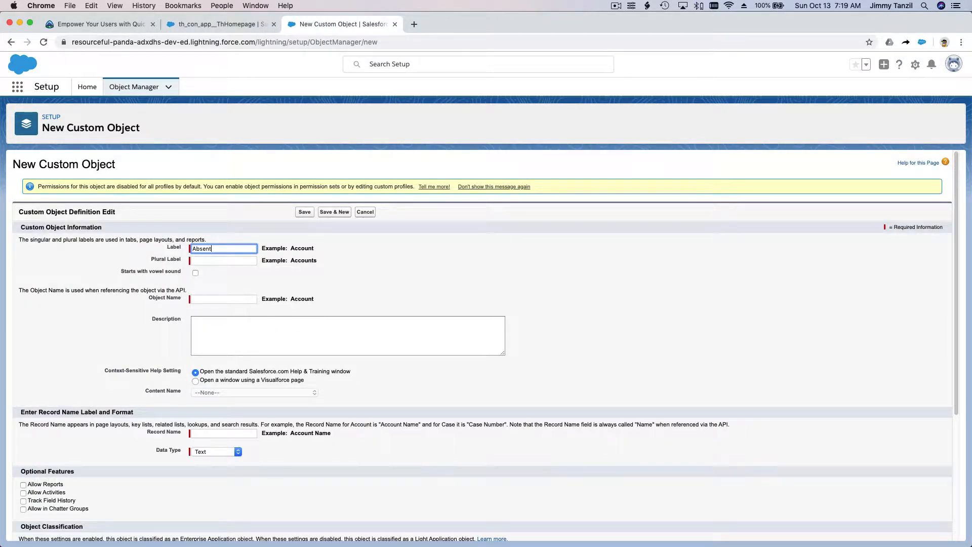
{"action": "type", "text": " DAay"}
{"action": "key", "text": "Tab"}
{"action": "type", "text": "Ab"}
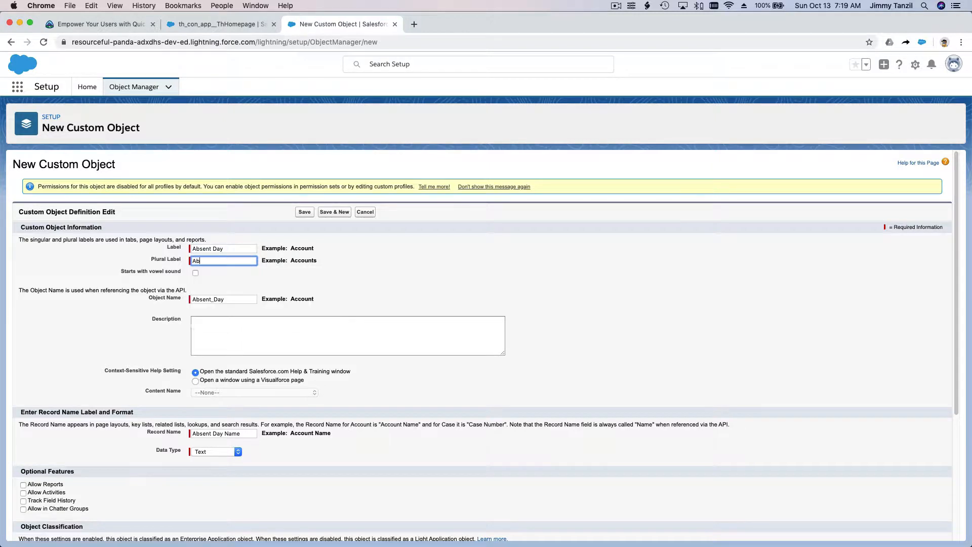
{"action": "type", "text": "sent Days"}
{"action": "left_click", "coordinate": [248, 281]}
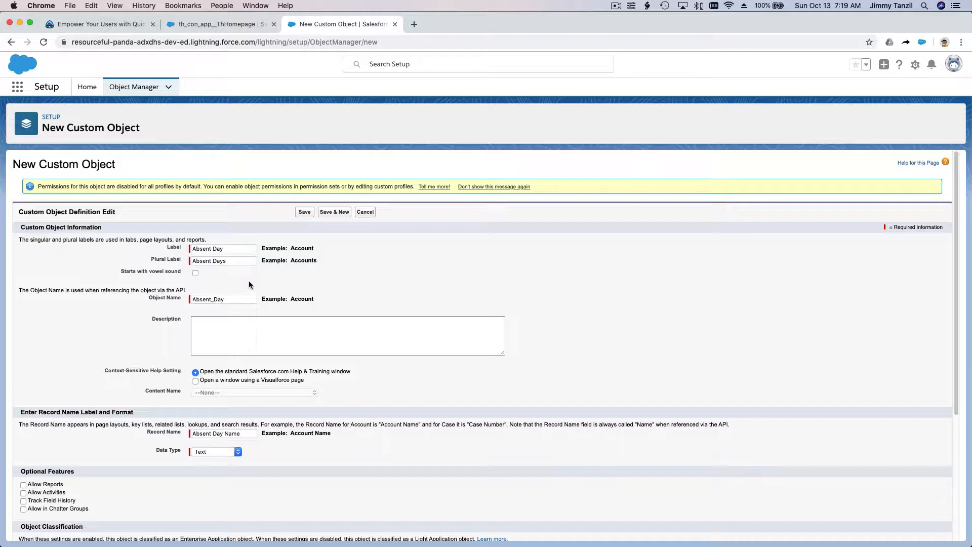
Allow reports, activities and field history tracking for the Absent Day object and save it
{"action": "scroll", "coordinate": [249, 281], "scroll_direction": "down", "scroll_amount": 2}
{"action": "left_click", "coordinate": [248, 285]}
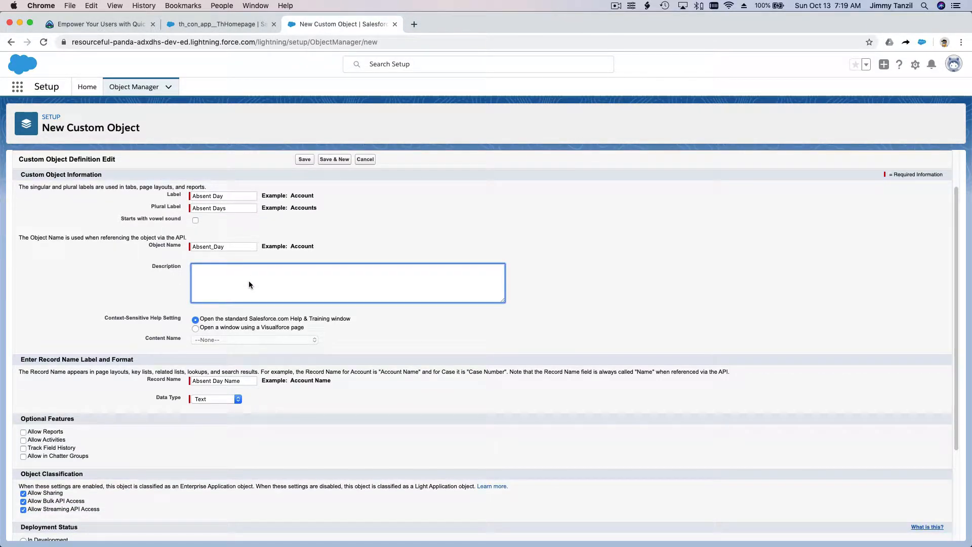
{"action": "scroll", "coordinate": [249, 285], "scroll_direction": "down", "scroll_amount": 1}
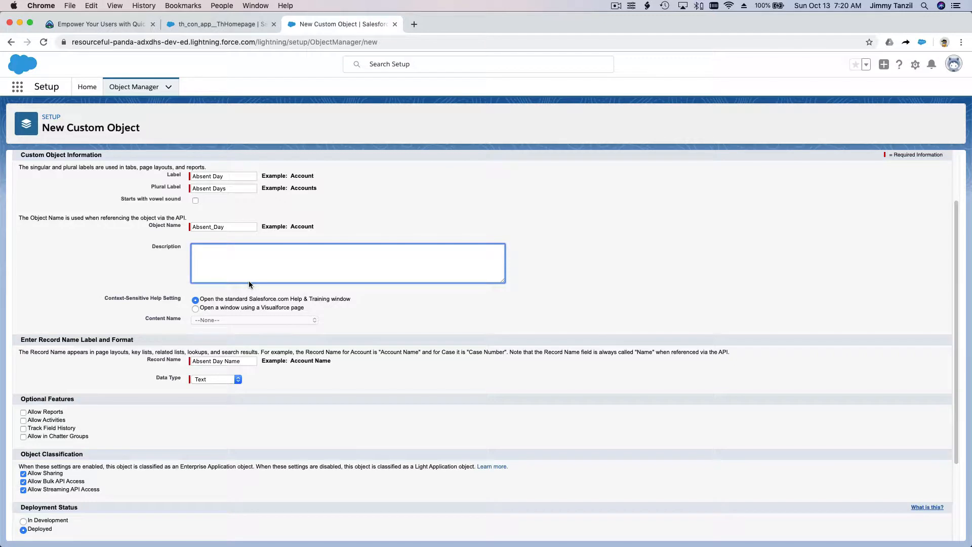
{"action": "scroll", "coordinate": [249, 284], "scroll_direction": "down", "scroll_amount": 4}
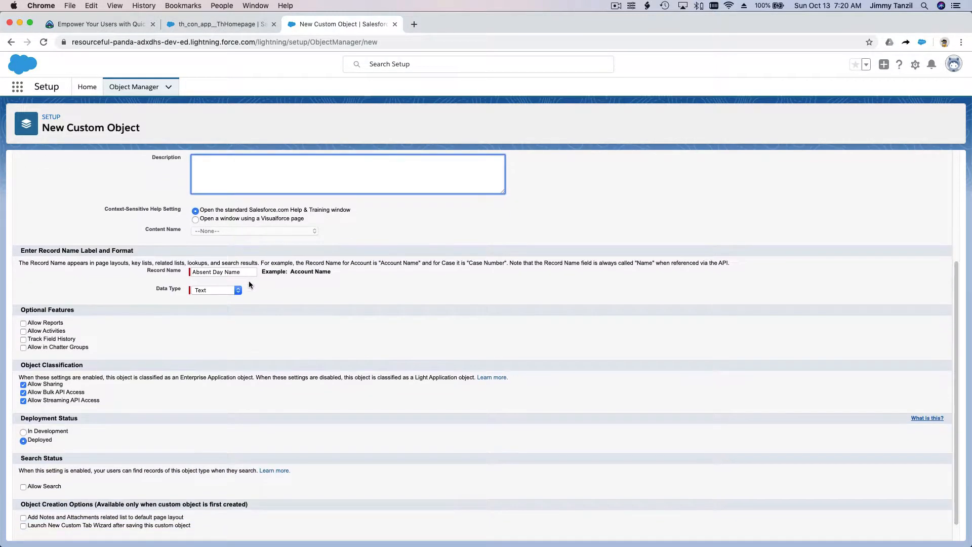
{"action": "left_click", "coordinate": [59, 324]}
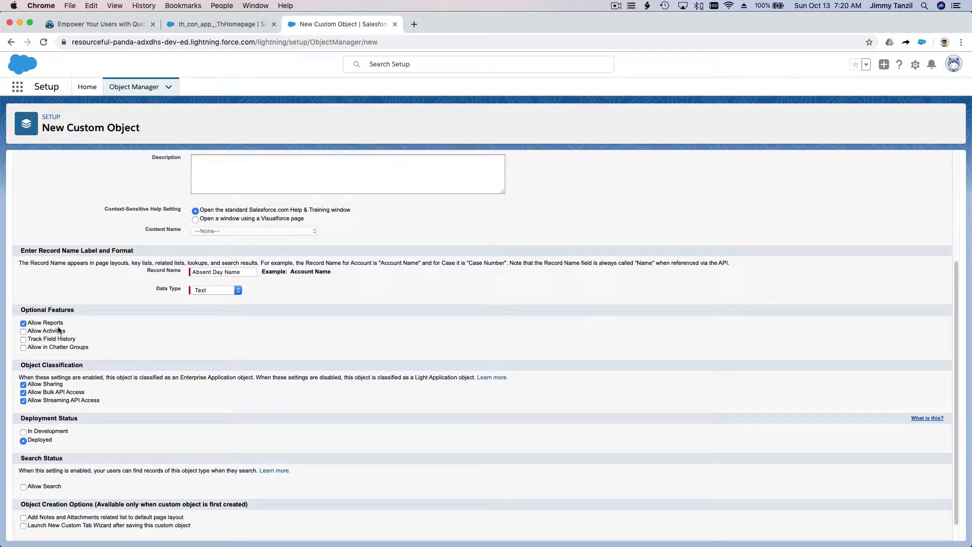
{"action": "left_click", "coordinate": [58, 329]}
{"action": "left_click", "coordinate": [59, 339]}
{"action": "scroll", "coordinate": [159, 316], "scroll_direction": "down", "scroll_amount": 1}
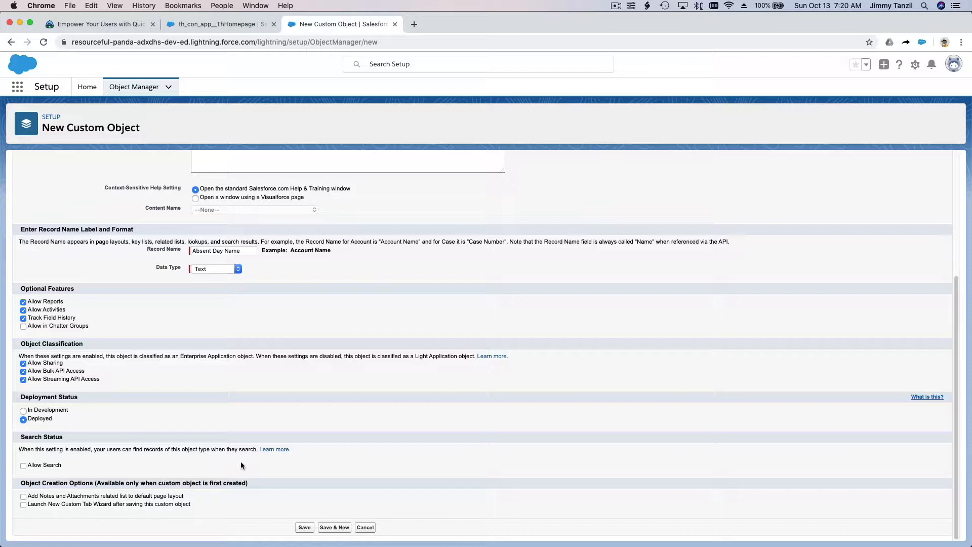
{"action": "left_click", "coordinate": [304, 527]}
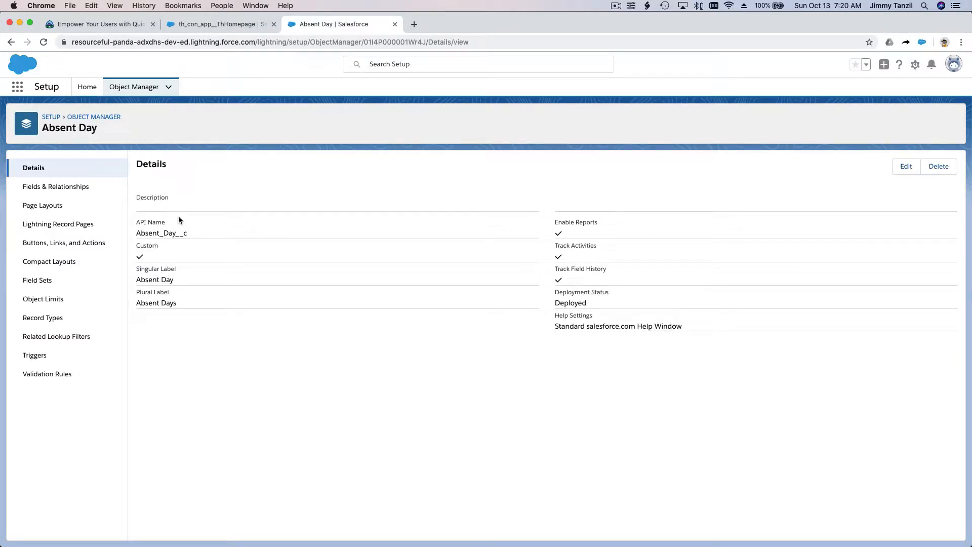
Start a new custom field on the Absent Day object with the Lookup Relationship data type
{"action": "left_click", "coordinate": [111, 191]}
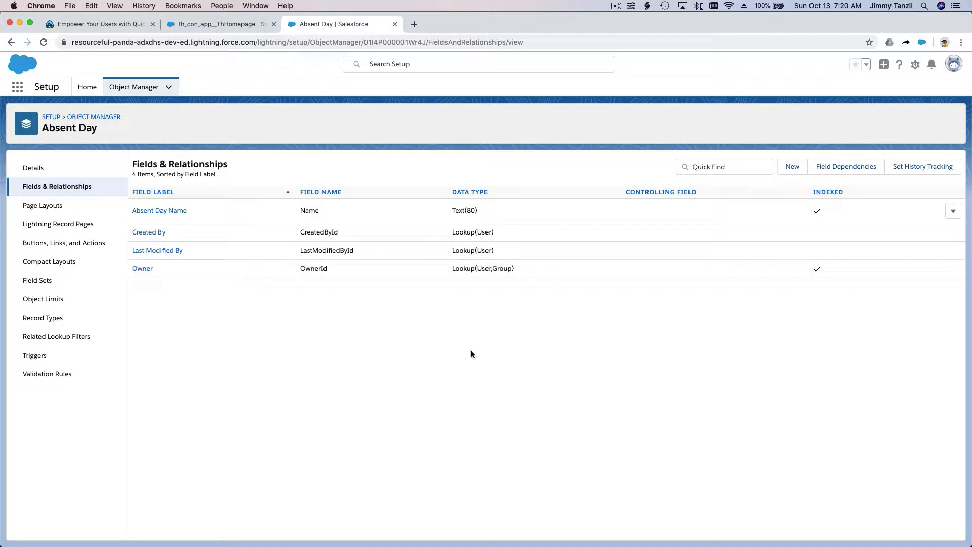
{"action": "left_click", "coordinate": [791, 167]}
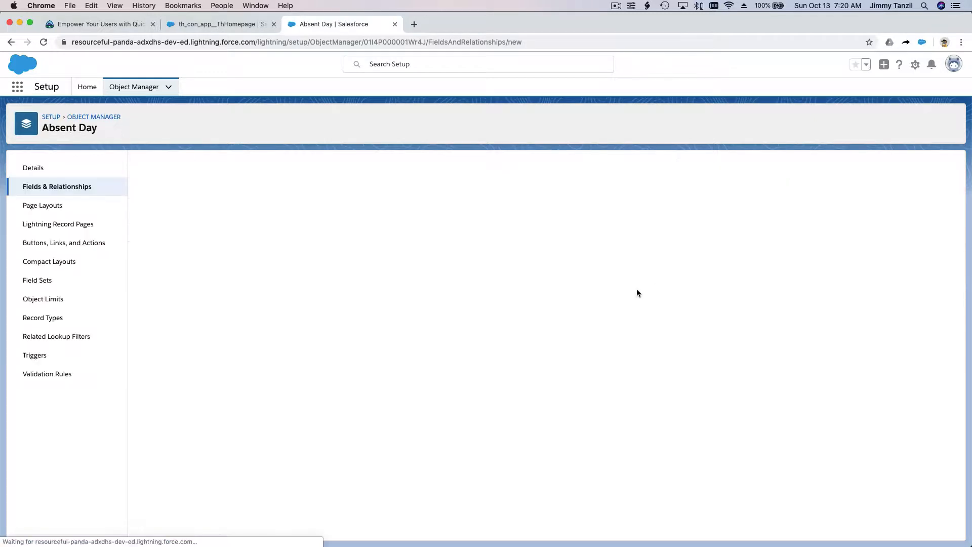
{"action": "scroll", "coordinate": [354, 294], "scroll_direction": "down", "scroll_amount": 3}
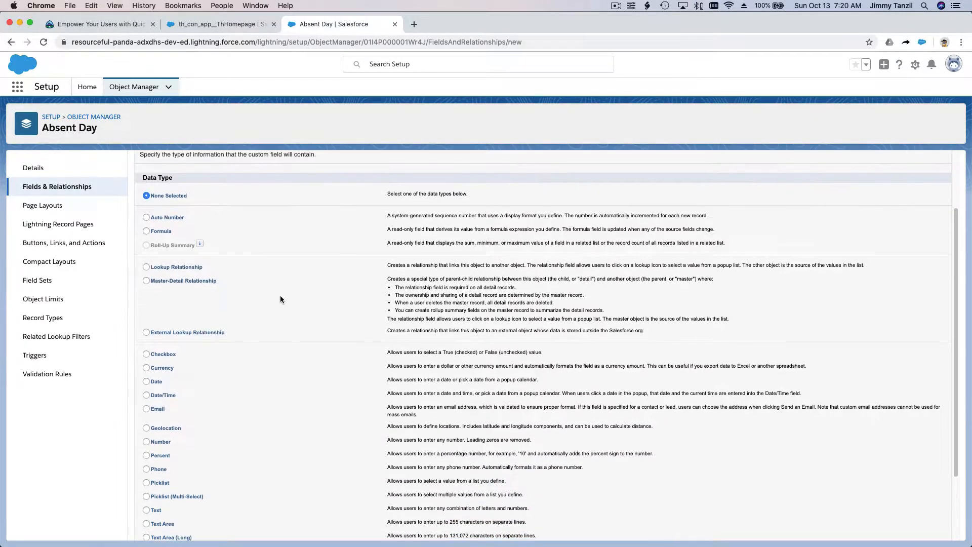
{"action": "left_click", "coordinate": [195, 266]}
{"action": "scroll", "coordinate": [341, 274], "scroll_direction": "down", "scroll_amount": 2}
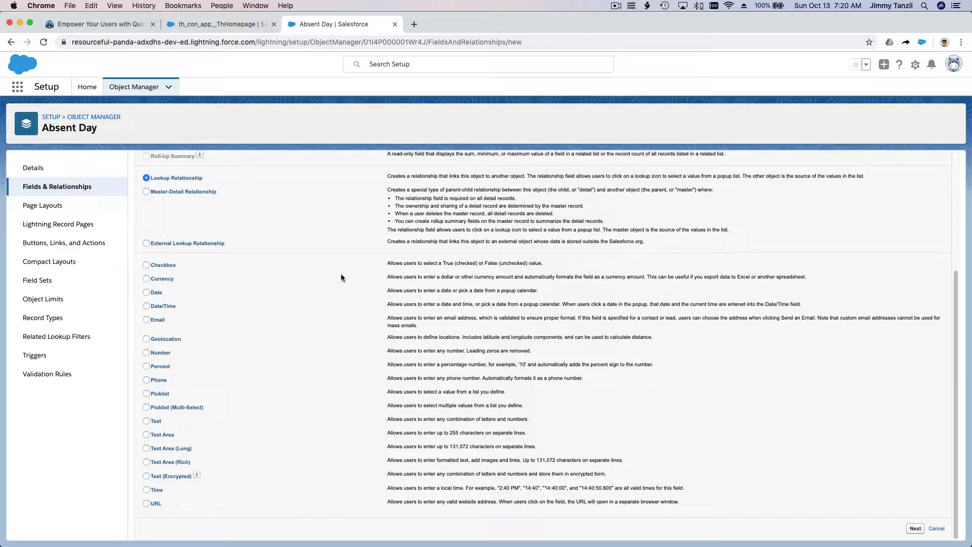
{"action": "left_click", "coordinate": [916, 529]}
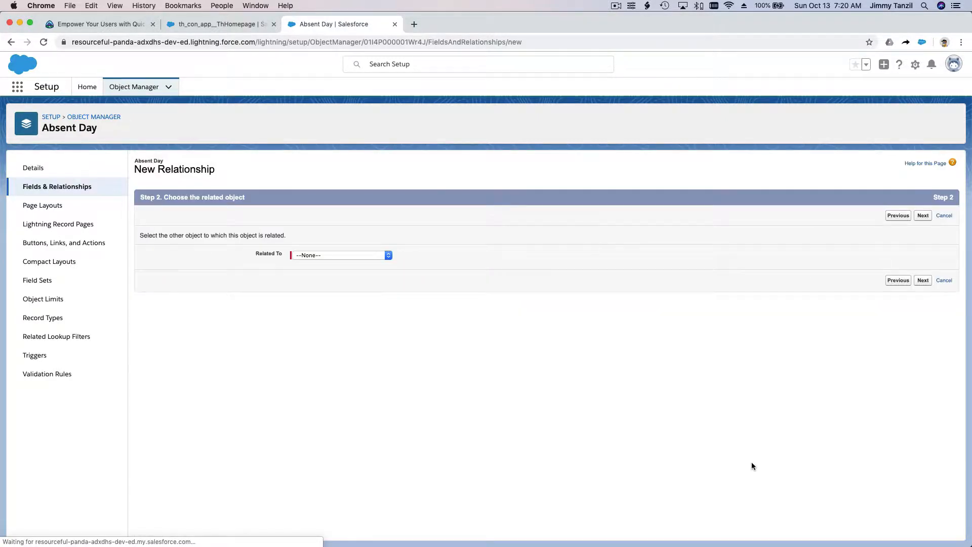
Relate the Absent Day lookup field to the Student object and continue to its label and name settings
{"action": "left_click", "coordinate": [342, 255]}
{"action": "scroll", "coordinate": [351, 306], "scroll_direction": "down", "scroll_amount": 5}
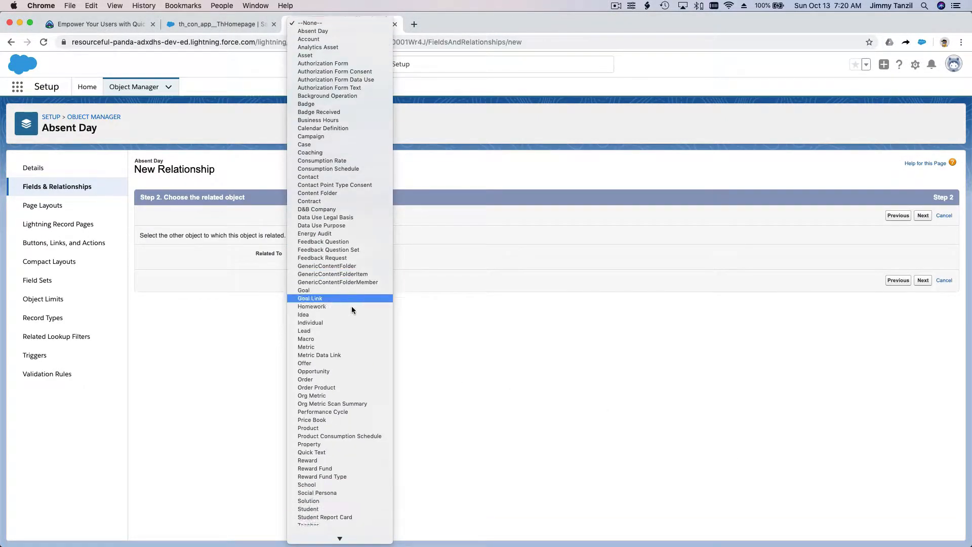
{"action": "left_click", "coordinate": [361, 472]}
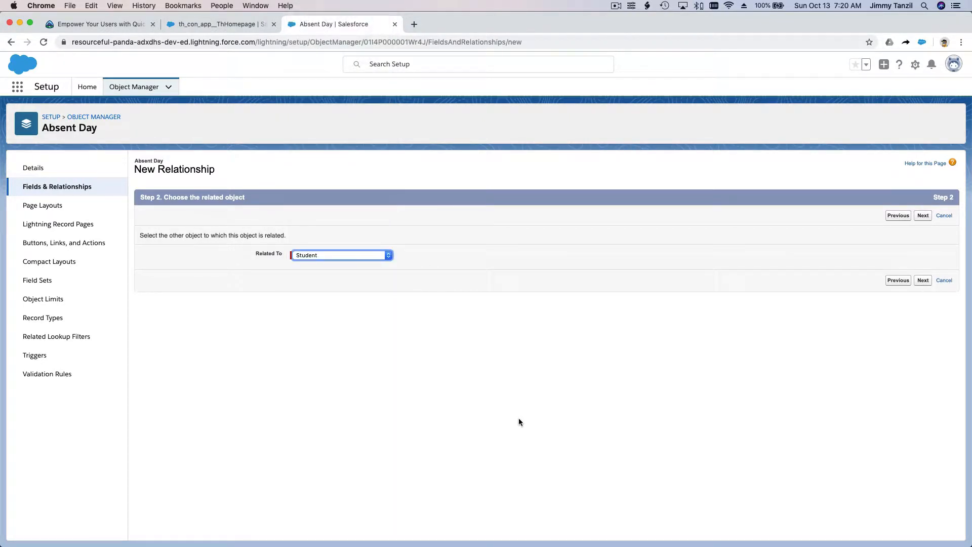
{"action": "left_click", "coordinate": [923, 280]}
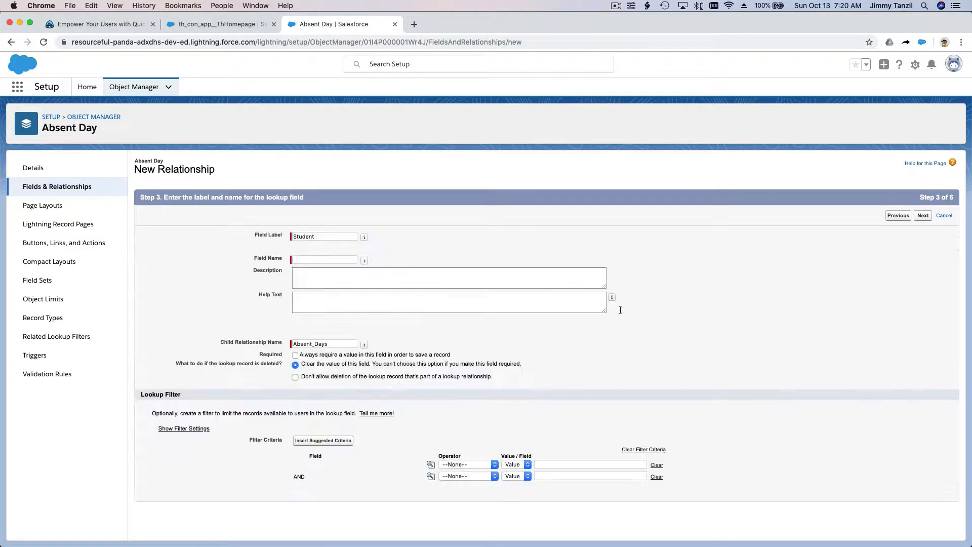
Set the lookup field's name to Student and save it with the default field-level security, page layout and related list
{"action": "left_click", "coordinate": [337, 260]}
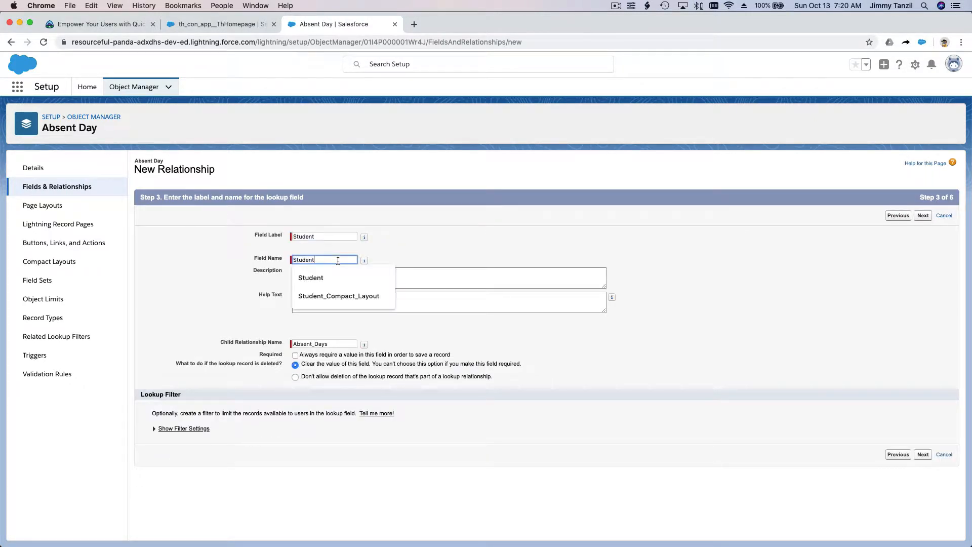
{"action": "left_click", "coordinate": [429, 245]}
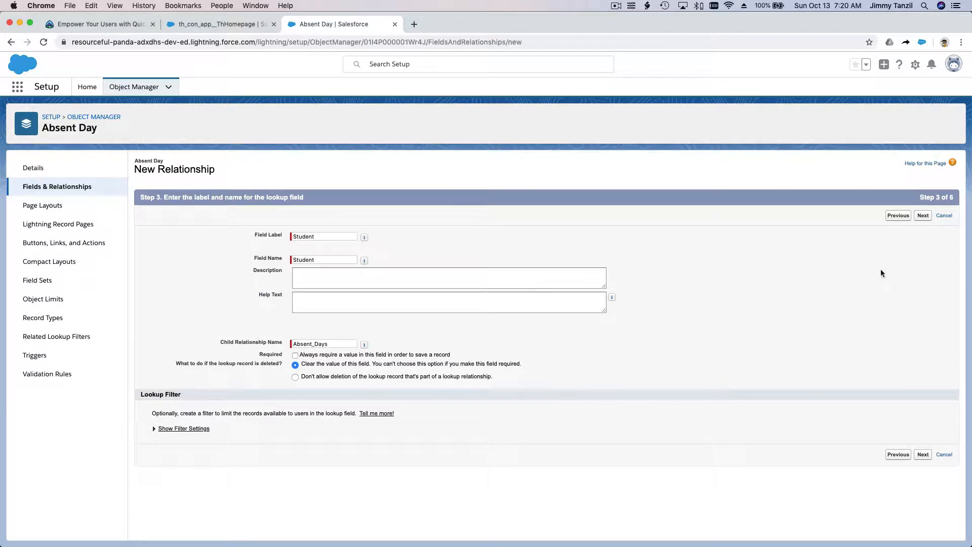
{"action": "left_click", "coordinate": [923, 216]}
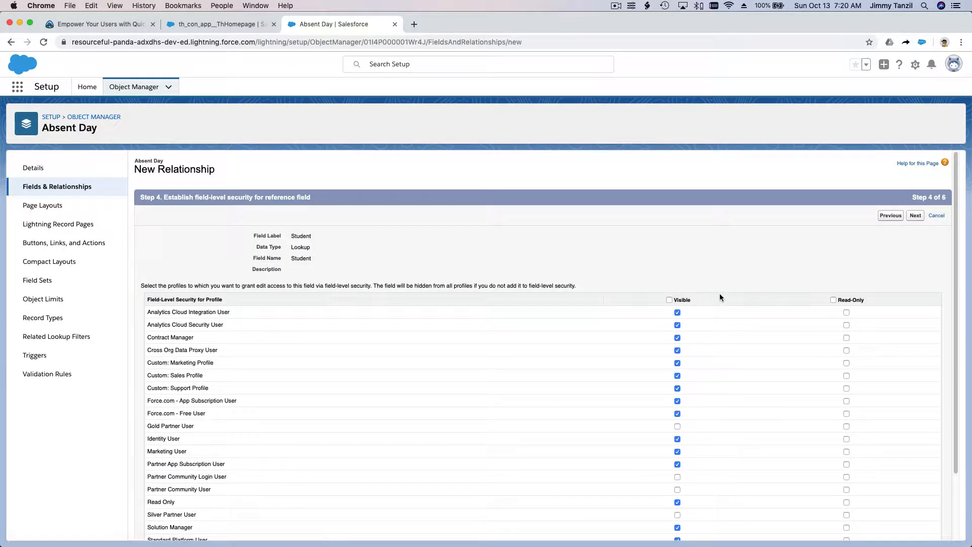
{"action": "left_click", "coordinate": [916, 215]}
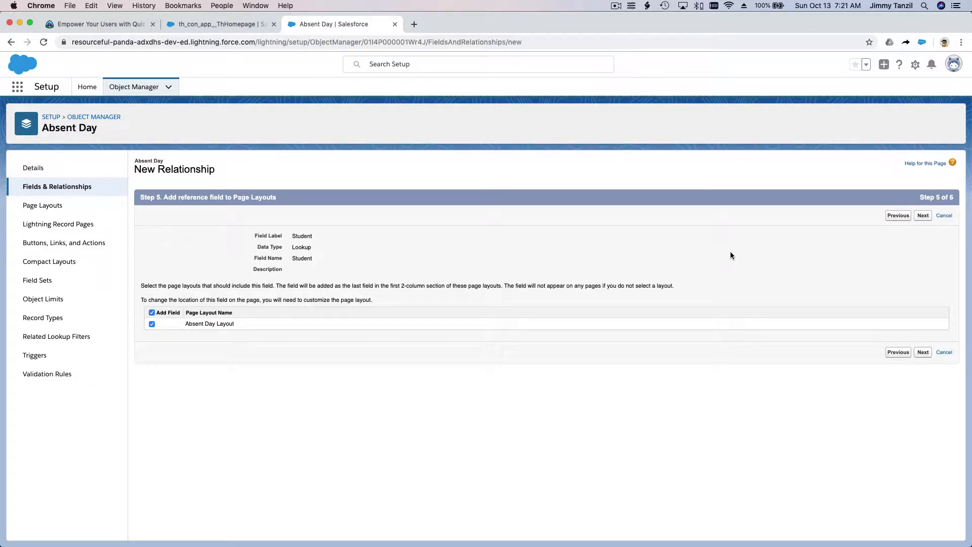
{"action": "left_click", "coordinate": [920, 217]}
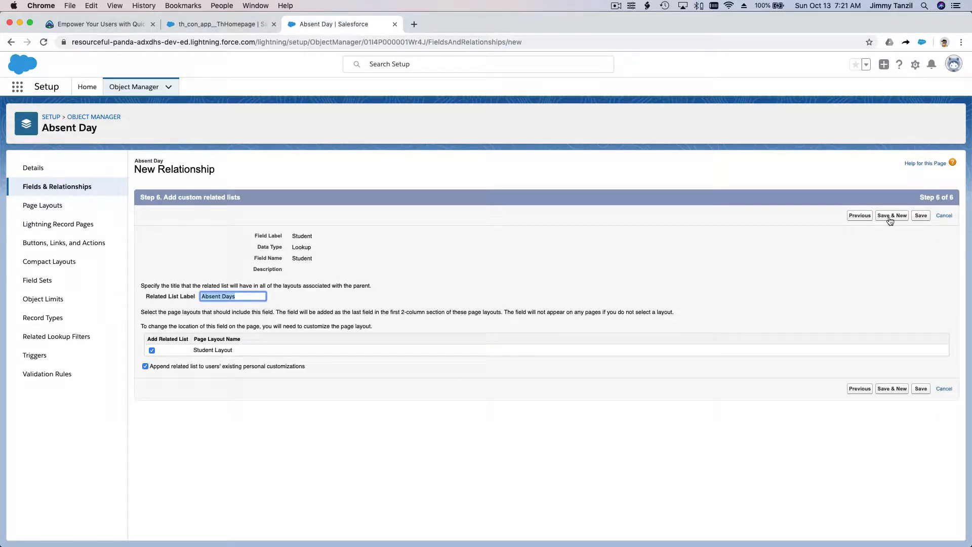
{"action": "left_click", "coordinate": [921, 217]}
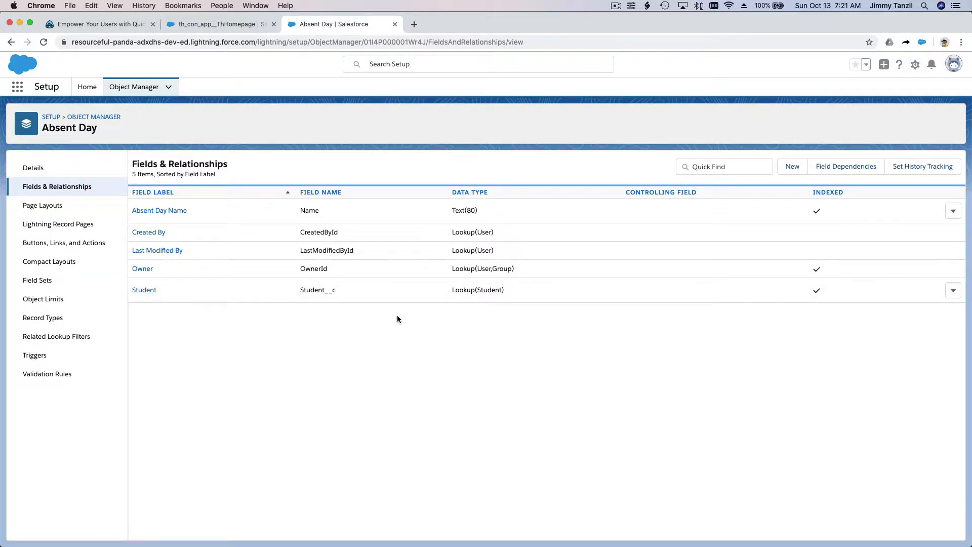
Start another custom field on the Absent Day object with the Date data type
{"action": "left_click", "coordinate": [790, 170]}
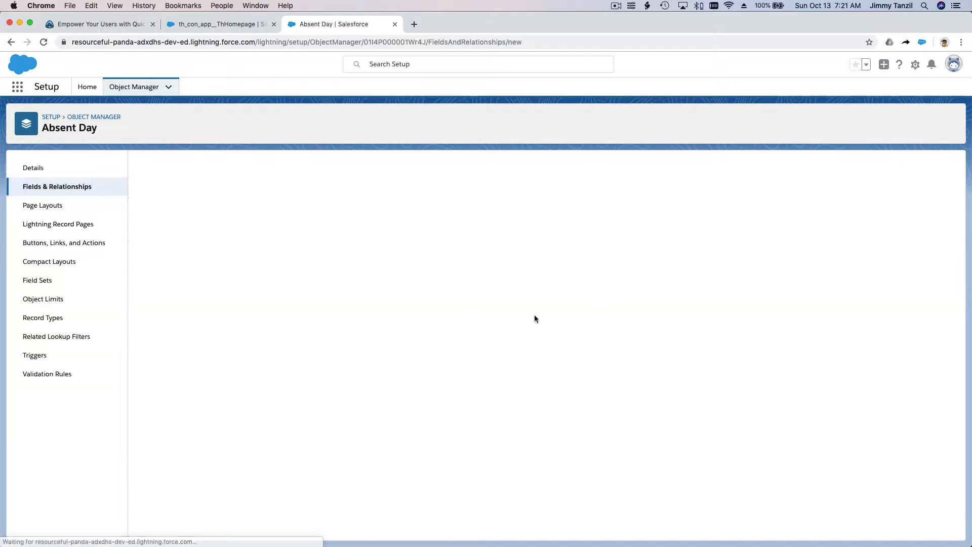
{"action": "scroll", "coordinate": [276, 344], "scroll_direction": "down", "scroll_amount": 3}
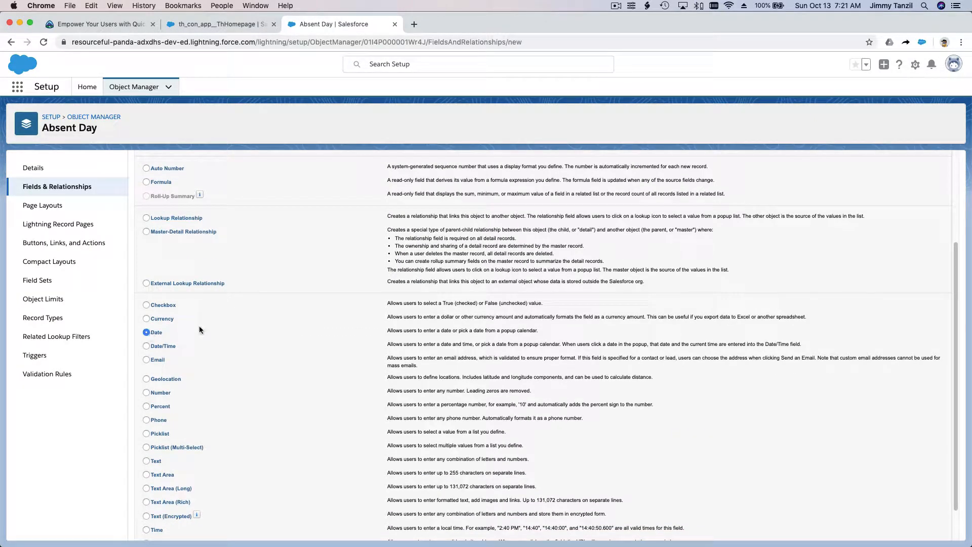
{"action": "scroll", "coordinate": [504, 350], "scroll_direction": "down", "scroll_amount": 1}
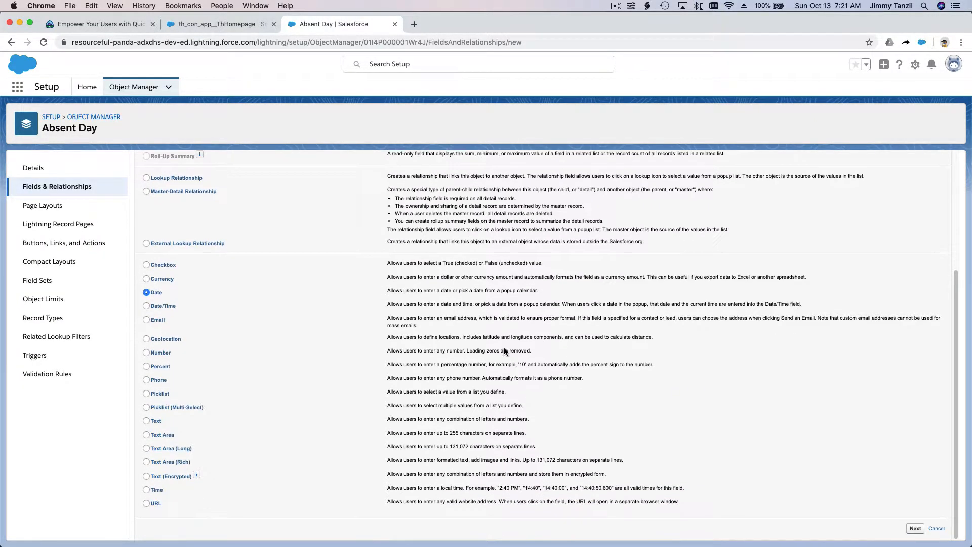
{"action": "left_click", "coordinate": [916, 528]}
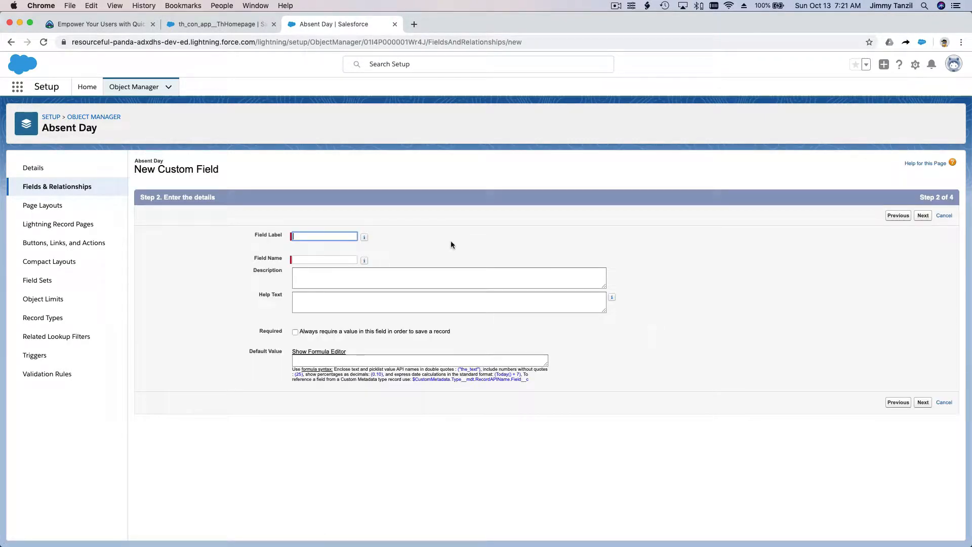
Label the date field Absent Date, make it required, and save it with default security and layout to begin another field
{"action": "left_click", "coordinate": [333, 237]}
{"action": "type", "text": "A"}
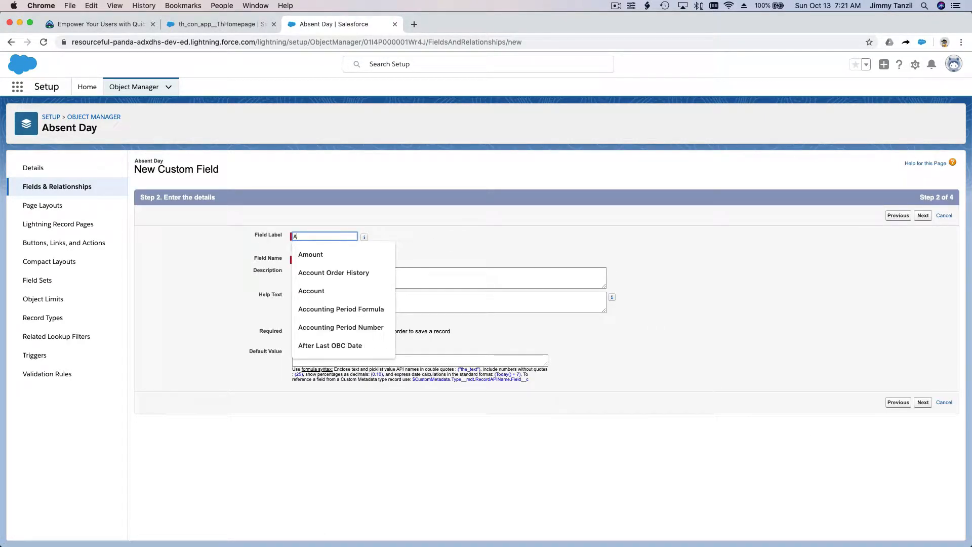
{"action": "type", "text": "bsent Date"}
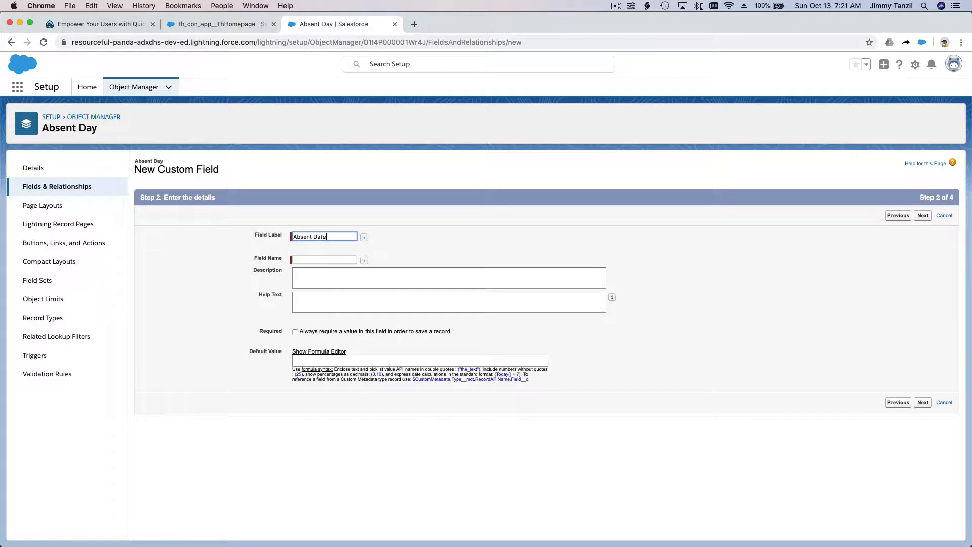
{"action": "key", "text": "Tab"}
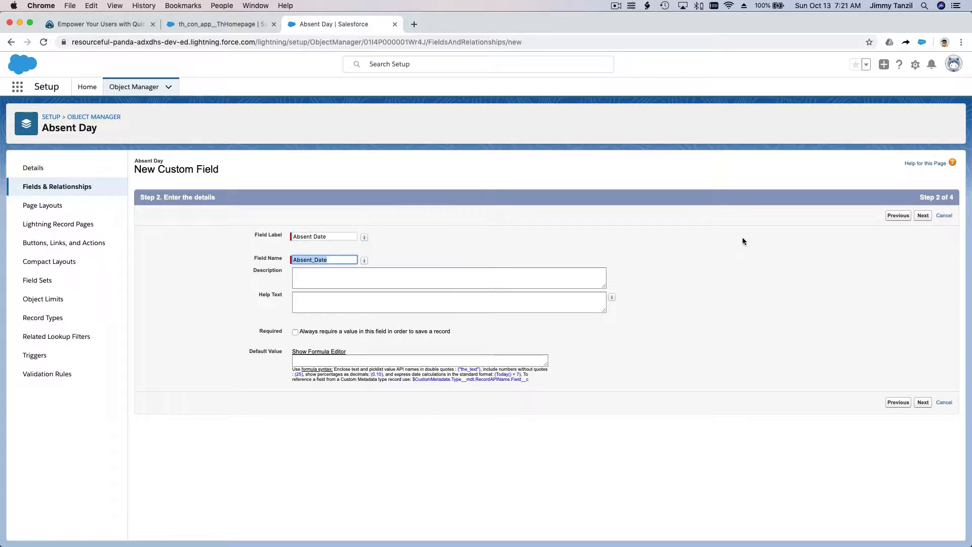
{"action": "left_click", "coordinate": [427, 332]}
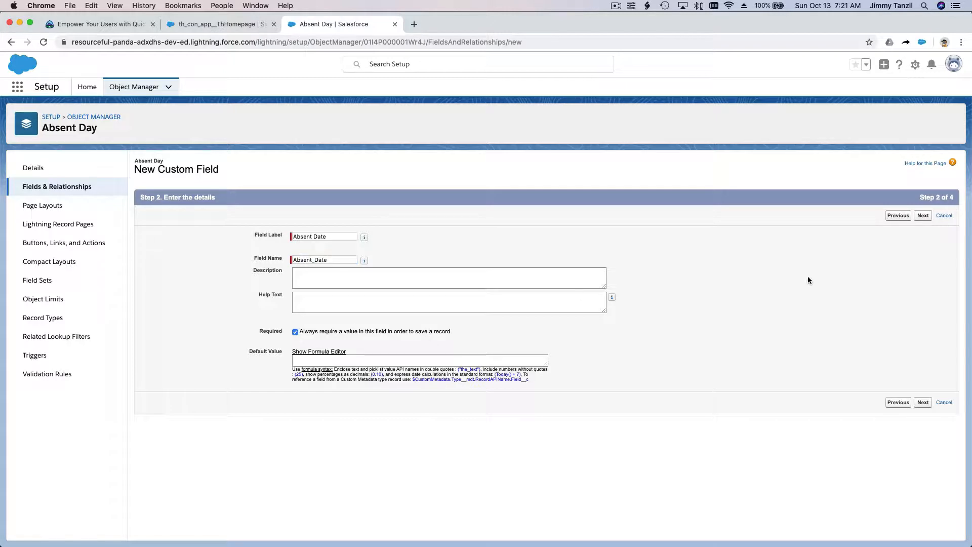
{"action": "left_click", "coordinate": [921, 215]}
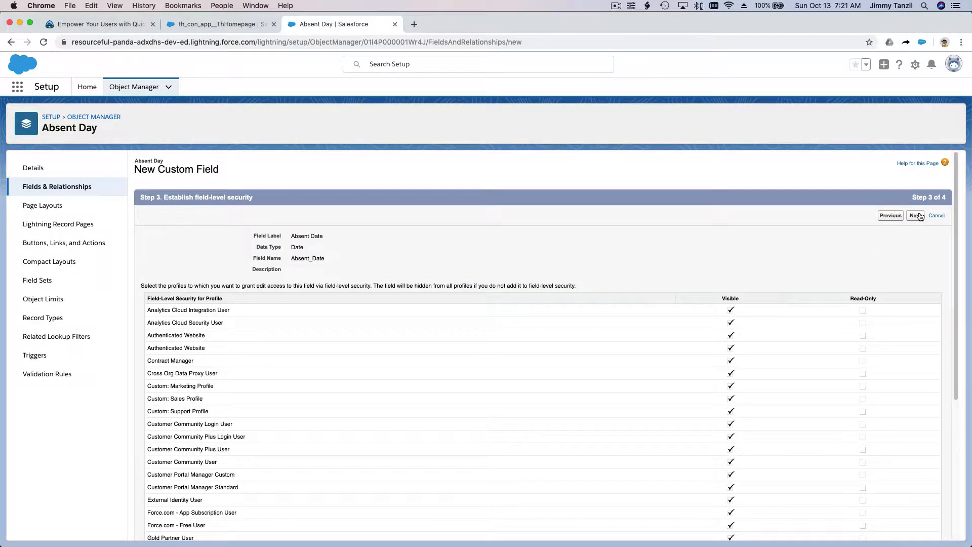
{"action": "left_click", "coordinate": [917, 216]}
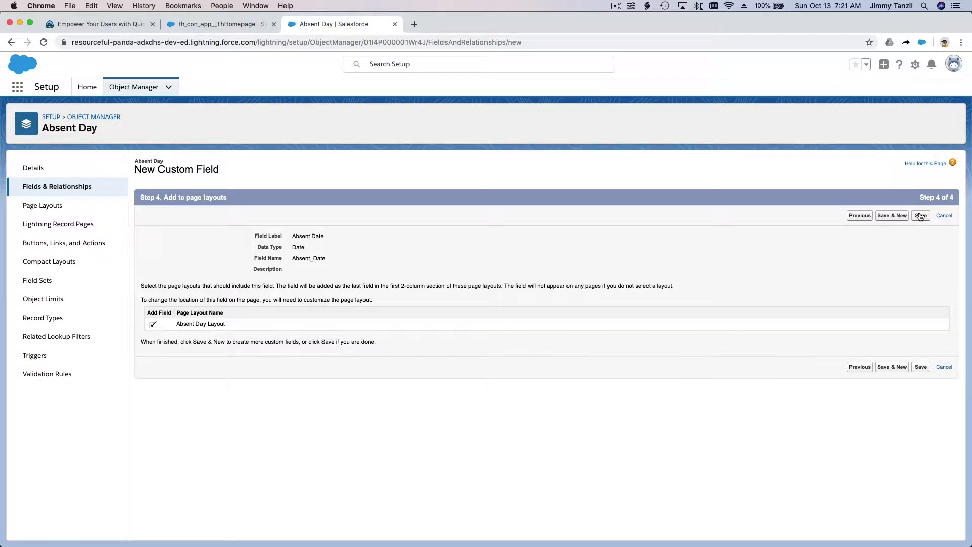
{"action": "left_click", "coordinate": [892, 216]}
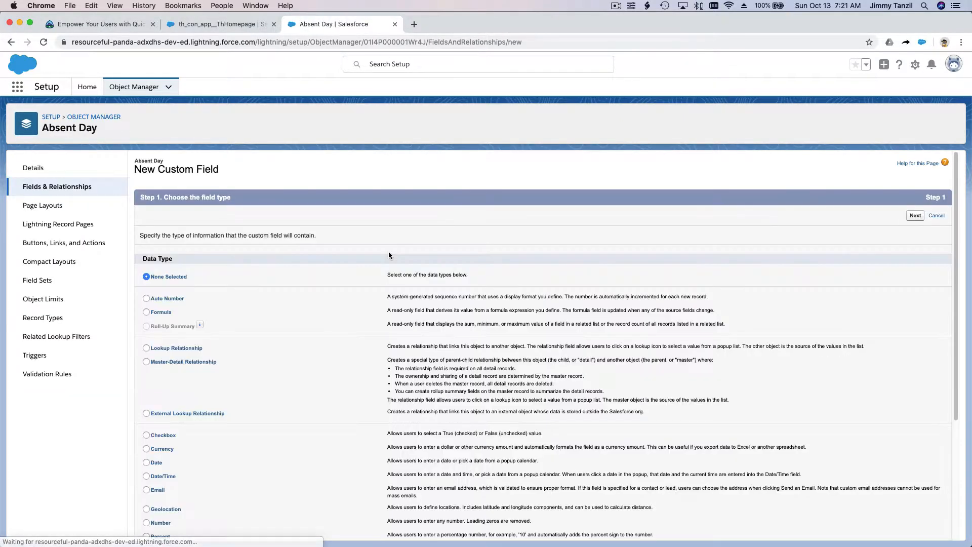
Choose the Text Area data type for the new field and label it Absent Reason
{"action": "scroll", "coordinate": [290, 269], "scroll_direction": "down", "scroll_amount": 5}
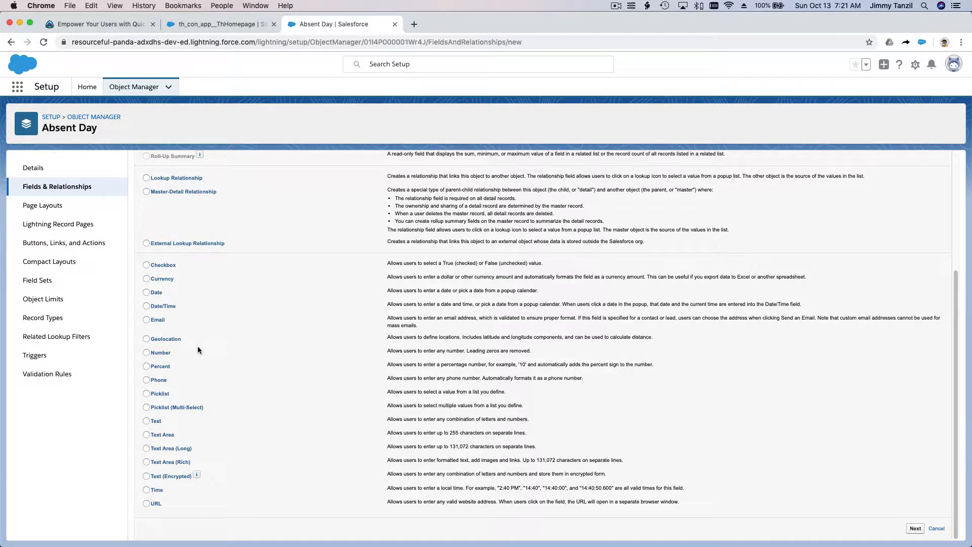
{"action": "left_click", "coordinate": [165, 436]}
{"action": "left_click", "coordinate": [916, 528]}
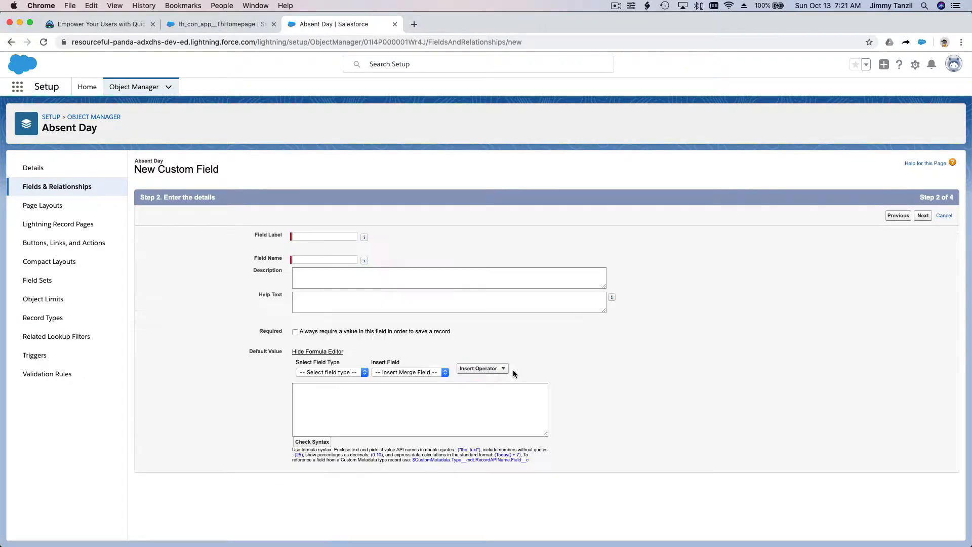
{"action": "type", "text": "a"}
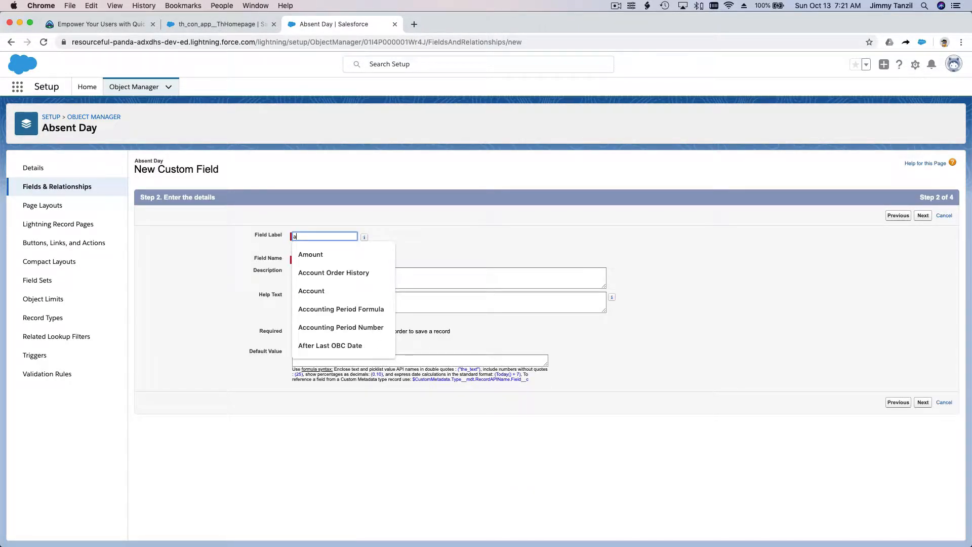
{"action": "key", "text": "BackSpace"}
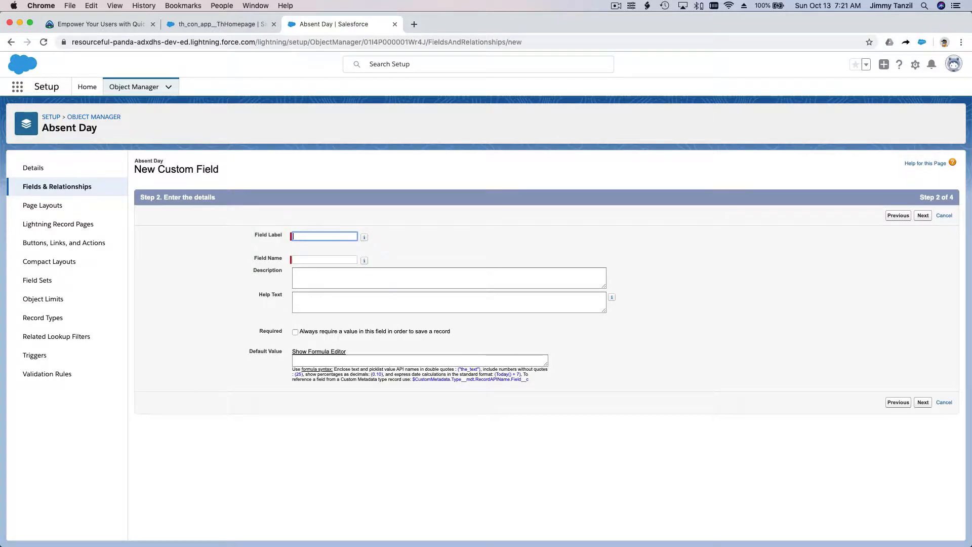
{"action": "type", "text": "Absent Reason"}
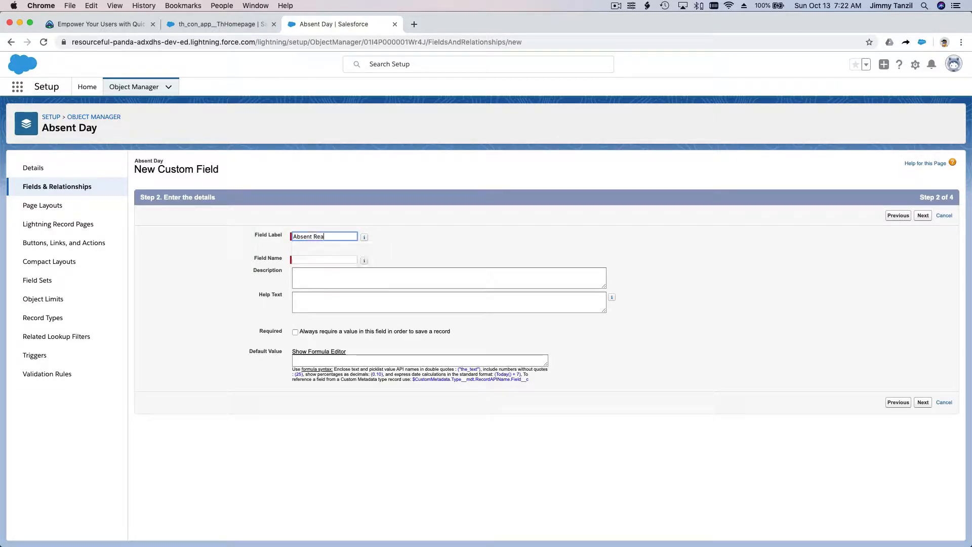
{"action": "key", "text": "Tab"}
{"action": "key", "text": "Tab"}
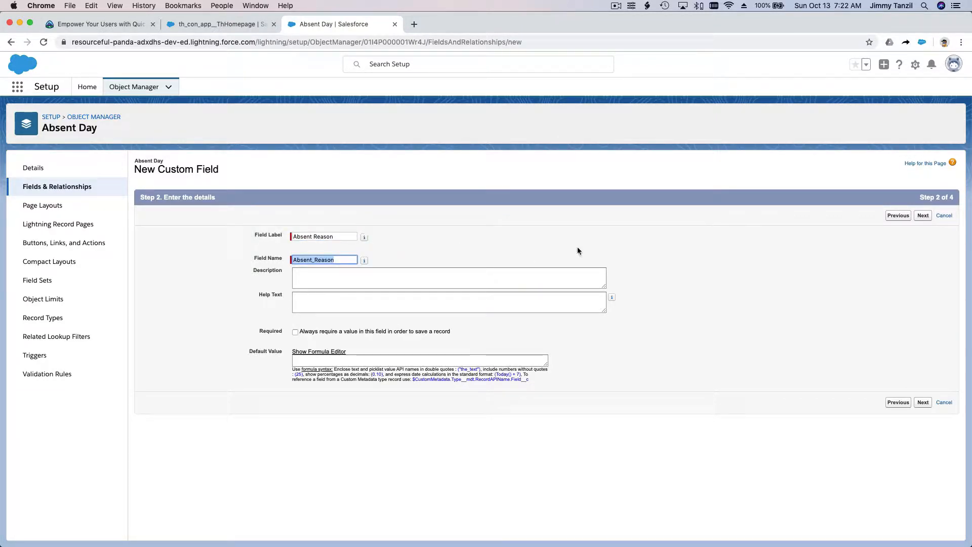
Make the Absent Reason field visible to all profiles and save it on the Absent Day Layout
{"action": "left_click", "coordinate": [921, 218]}
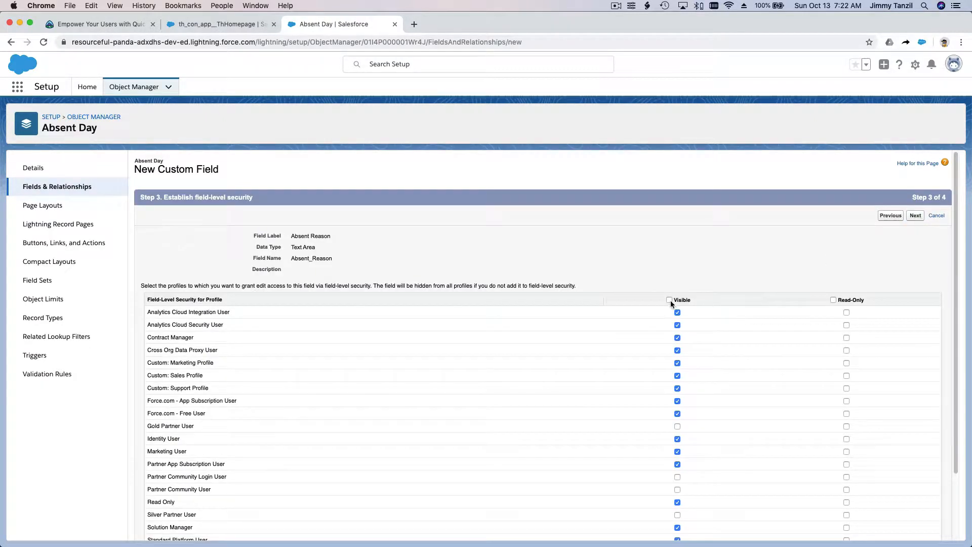
{"action": "left_click", "coordinate": [669, 300]}
{"action": "left_click", "coordinate": [915, 216]}
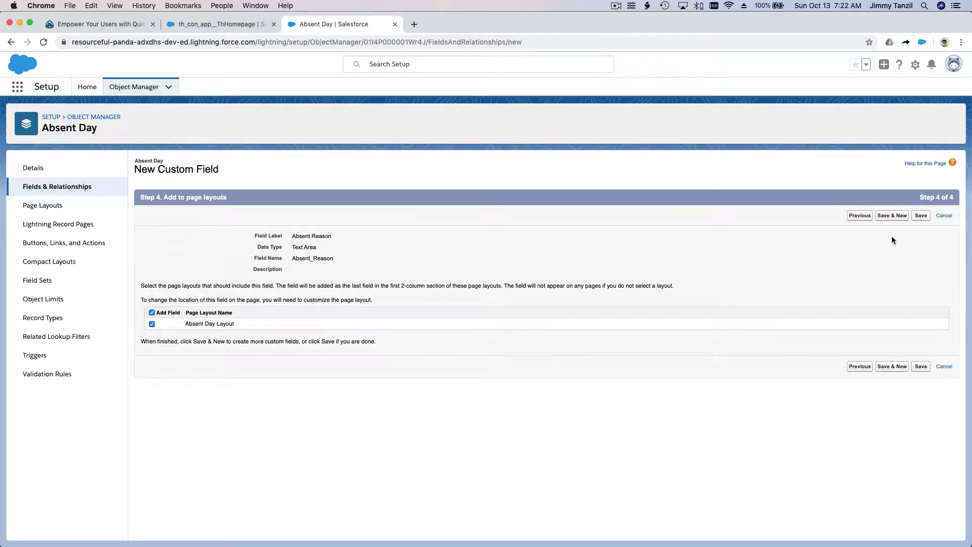
{"action": "left_click", "coordinate": [921, 217]}
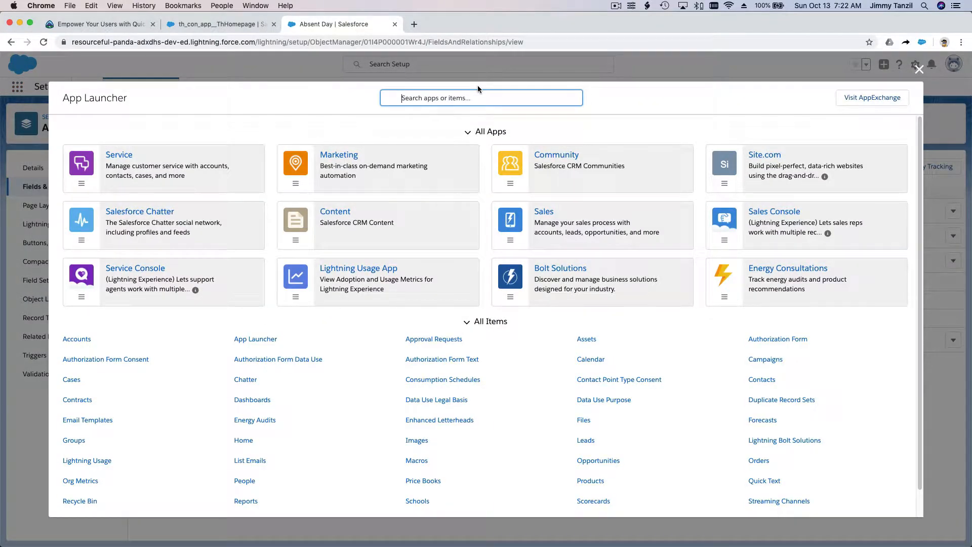
Find the Students list among the available app items and open the second recently viewed student record
{"action": "type", "text": "Studet"}
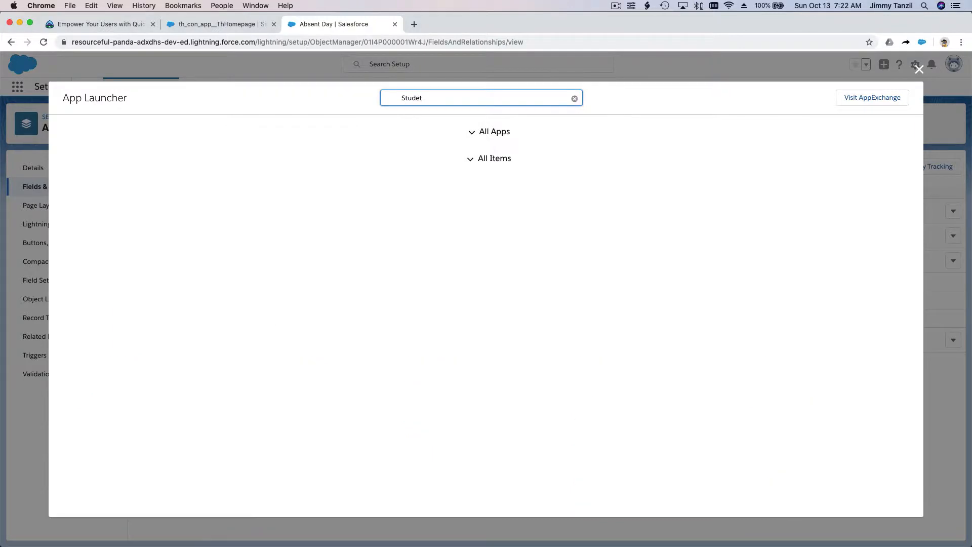
{"action": "key", "text": "BackSpace"}
{"action": "left_click", "coordinate": [77, 175]}
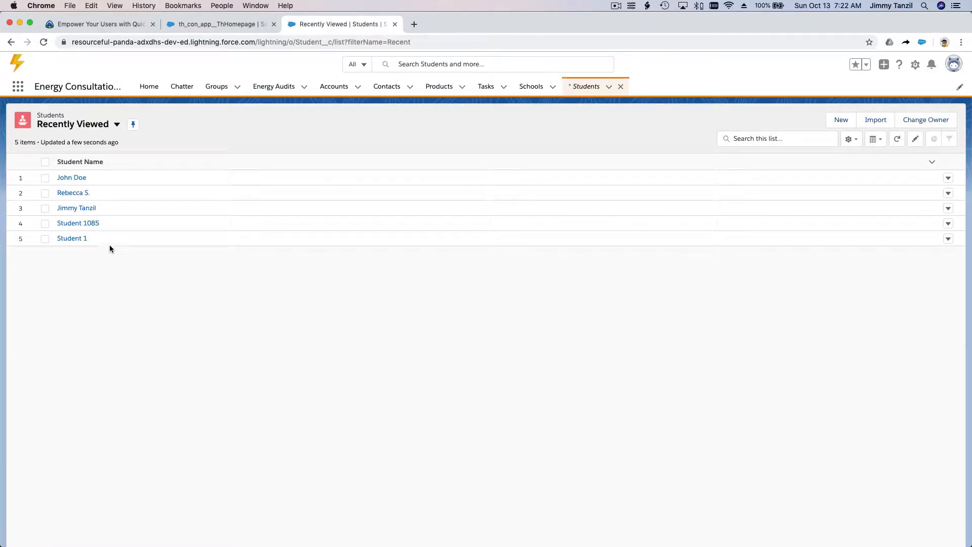
{"action": "left_click", "coordinate": [72, 196]}
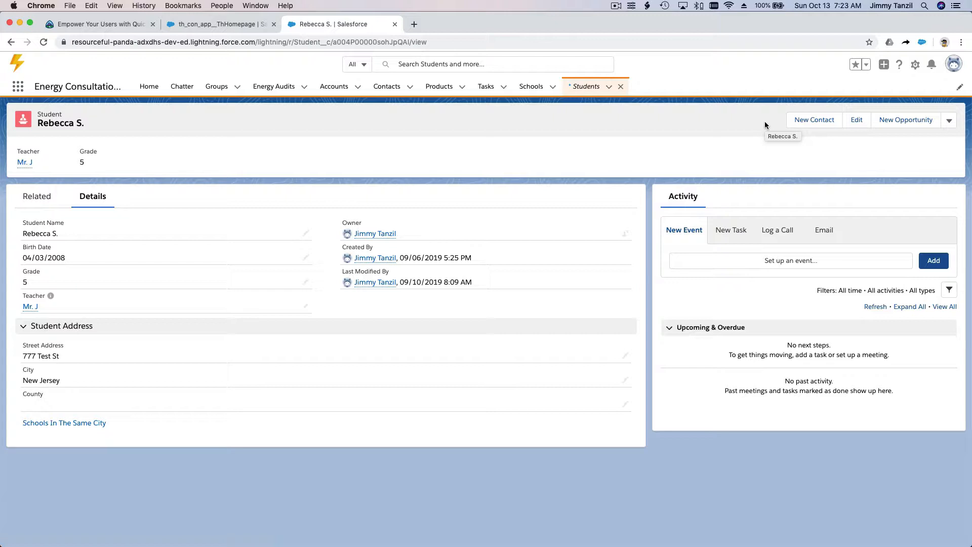
Open the Object Manager in Setup and search it for Student
{"action": "left_click", "coordinate": [914, 66]}
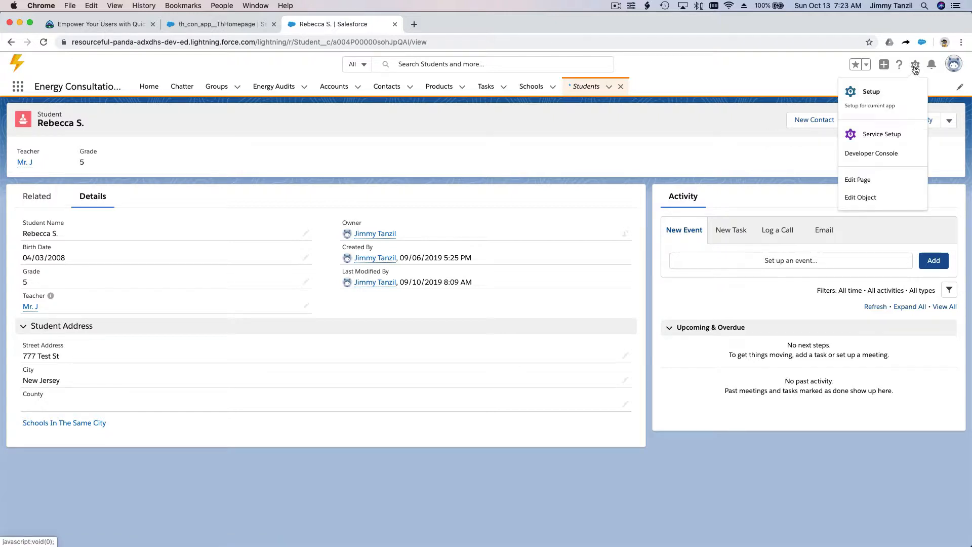
{"action": "left_click", "coordinate": [914, 95]}
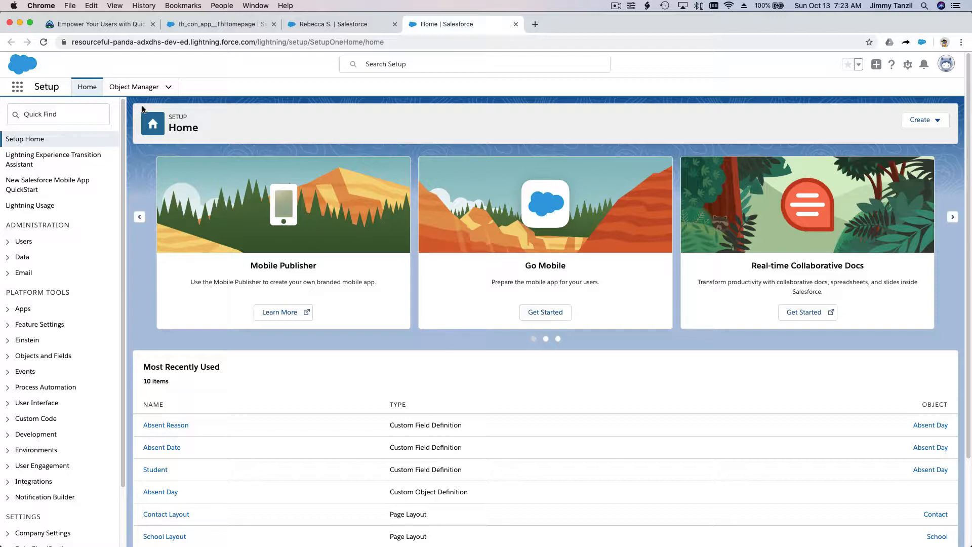
{"action": "left_click", "coordinate": [136, 88]}
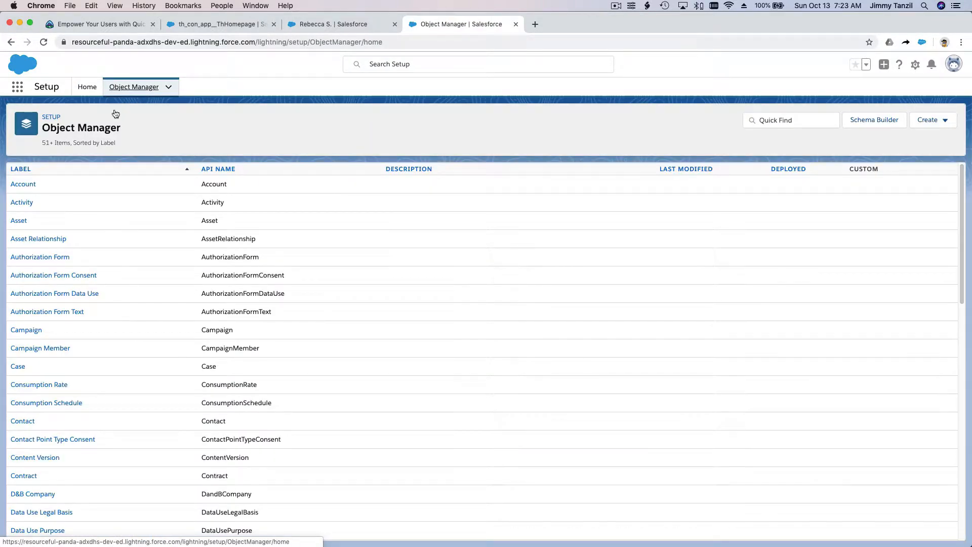
{"action": "left_click", "coordinate": [799, 123]}
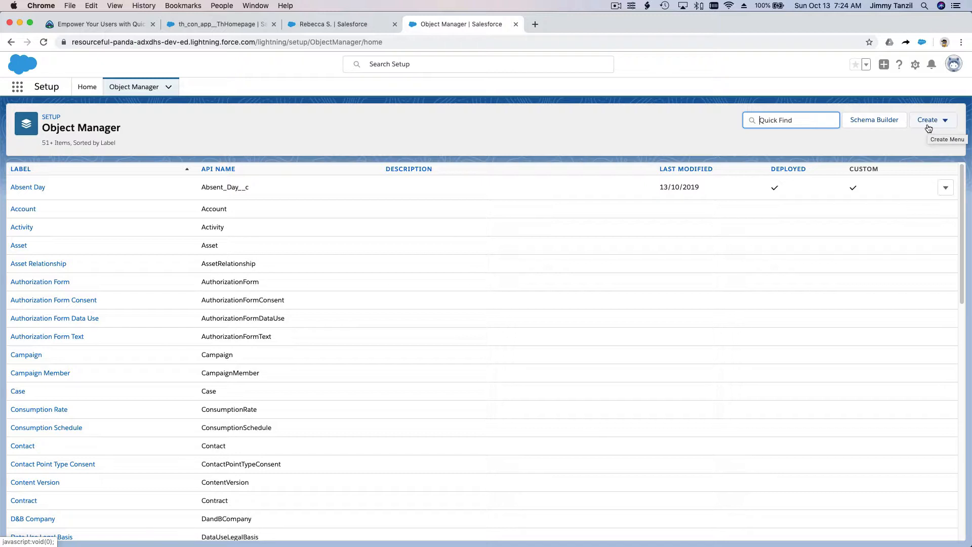
{"action": "type", "text": "Stude"}
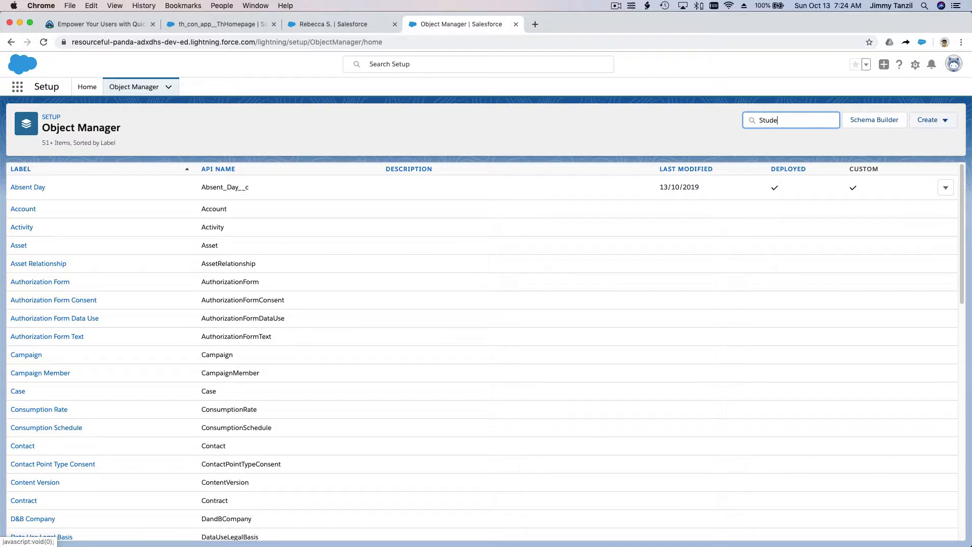
{"action": "type", "text": "nt"}
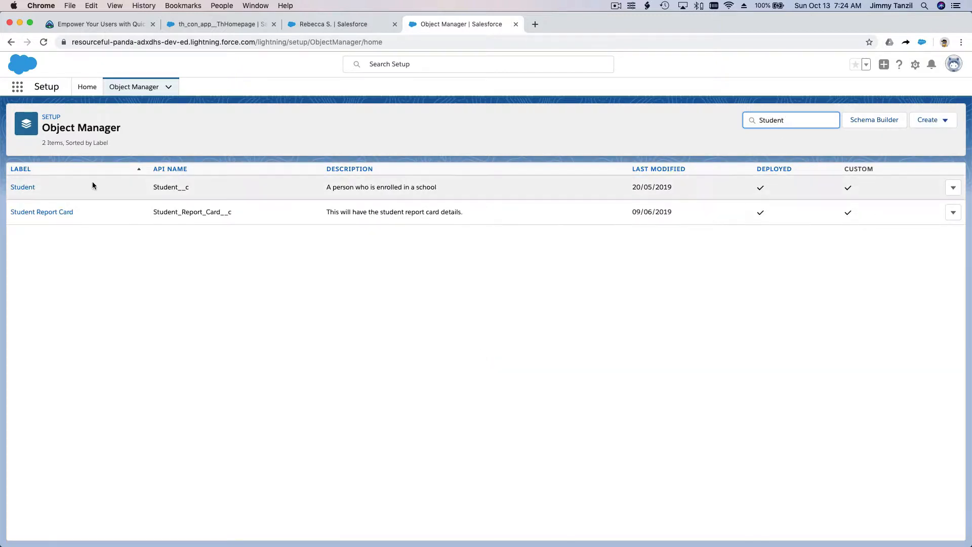
Start a new action on the Student object that creates a record, with Absent Day as the target object
{"action": "left_click", "coordinate": [23, 188]}
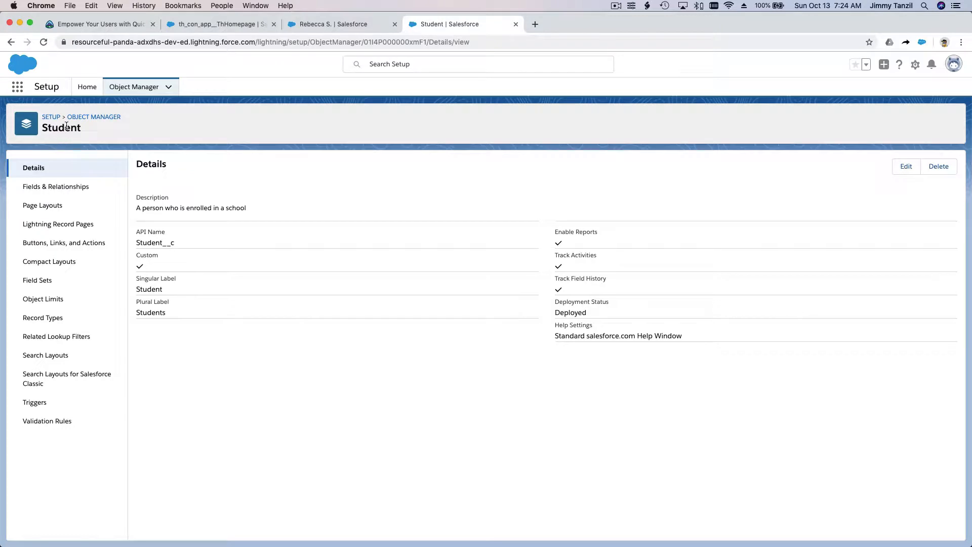
{"action": "left_click", "coordinate": [96, 245]}
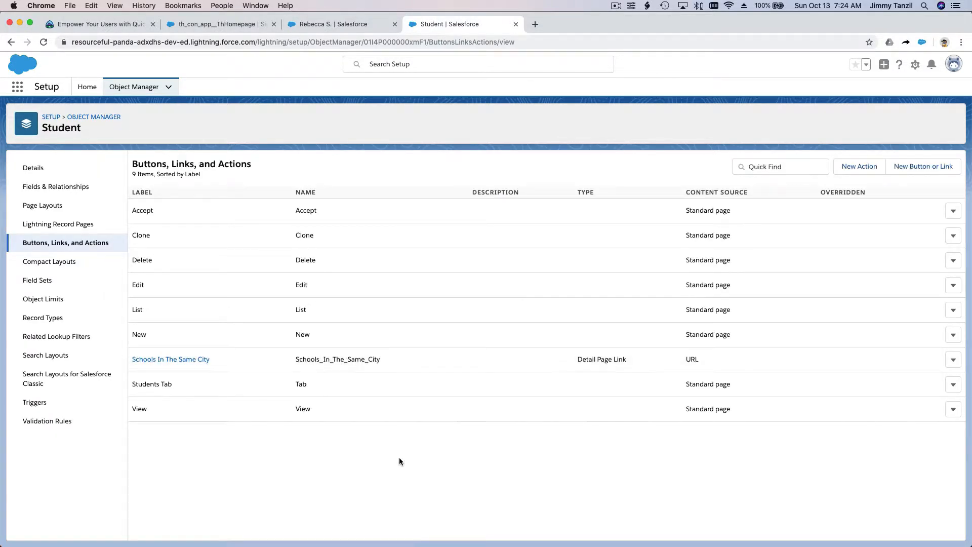
{"action": "left_click", "coordinate": [859, 171]}
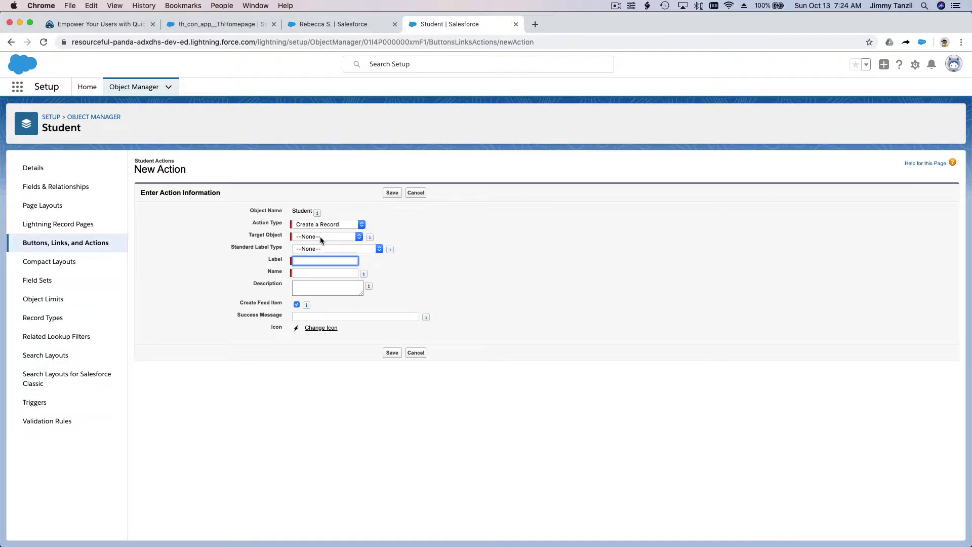
{"action": "left_click", "coordinate": [320, 237]}
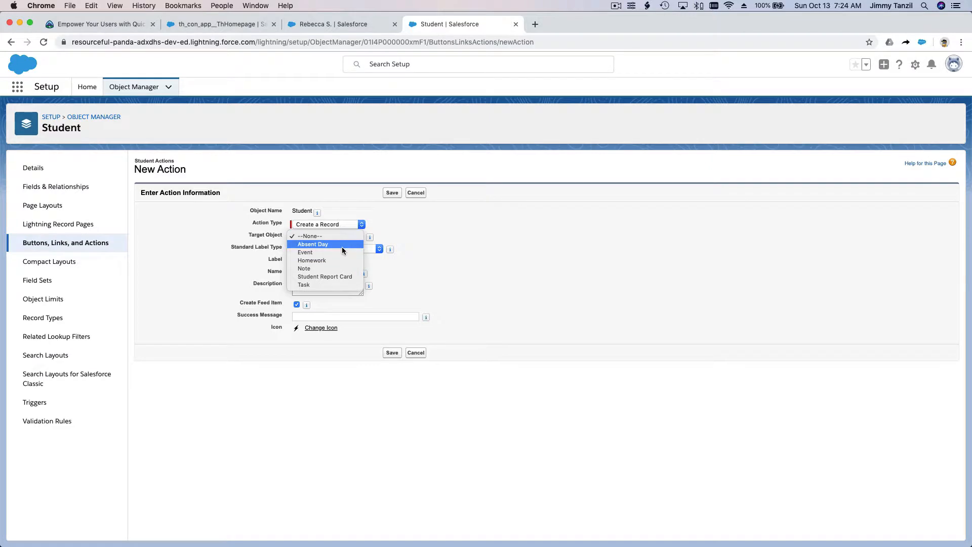
{"action": "left_click", "coordinate": [342, 247]}
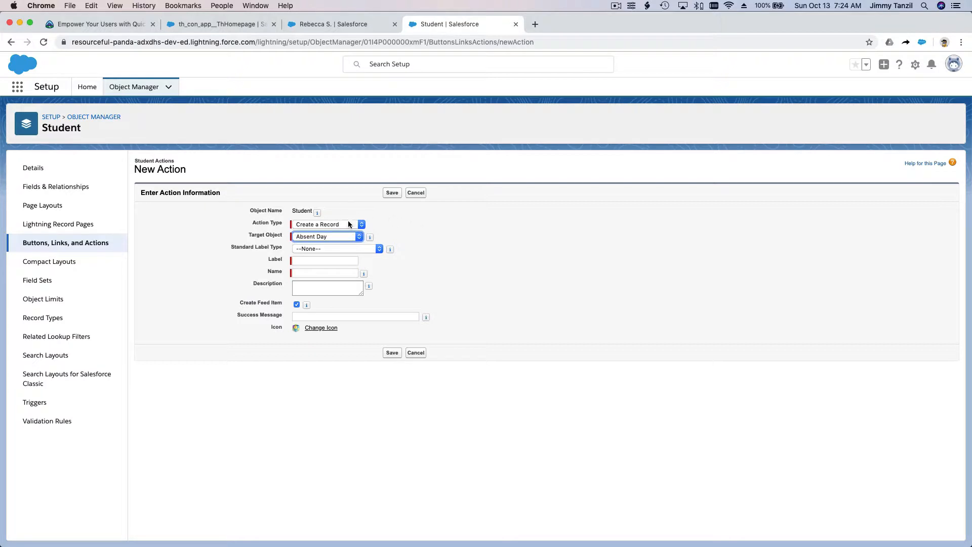
{"action": "left_click", "coordinate": [405, 227]}
Open Setup in a separate browser tab and view the fields and relationships of the Absent Day object
{"action": "left_click", "coordinate": [915, 70]}
{"action": "left_click", "coordinate": [913, 96]}
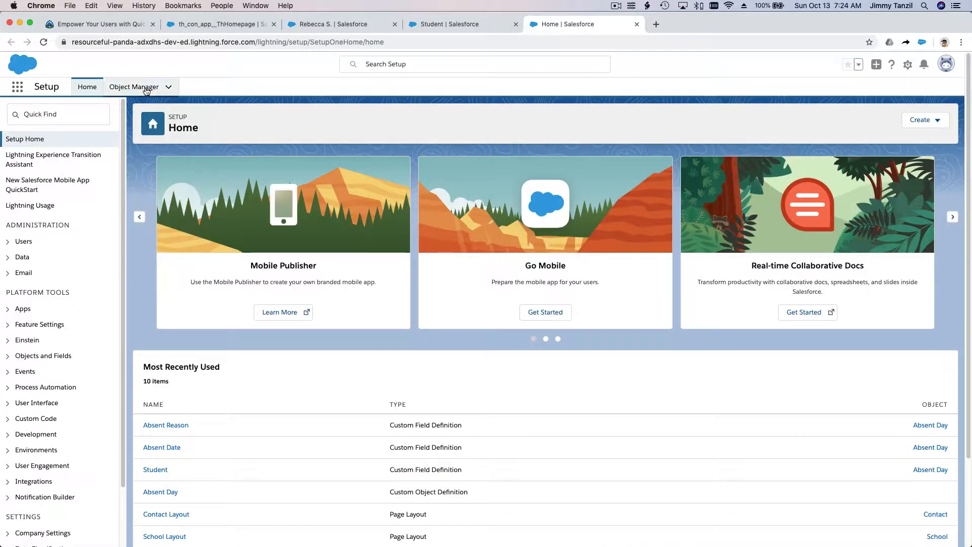
{"action": "left_click", "coordinate": [145, 88]}
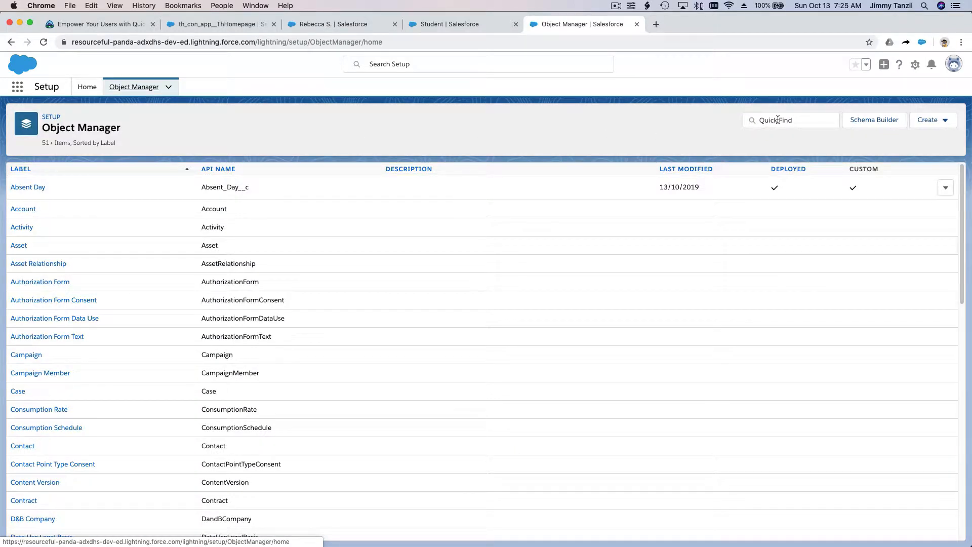
{"action": "left_click", "coordinate": [778, 120]}
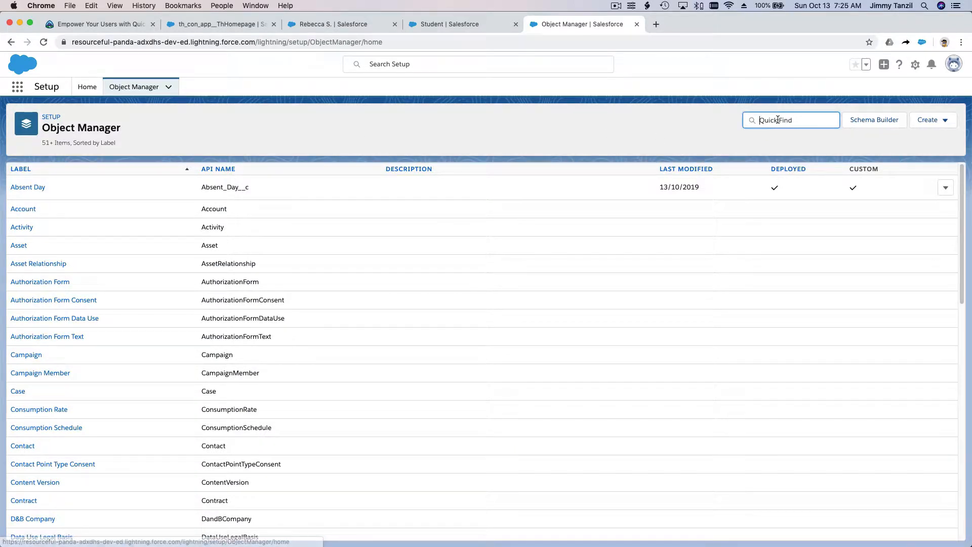
{"action": "left_click", "coordinate": [29, 188]}
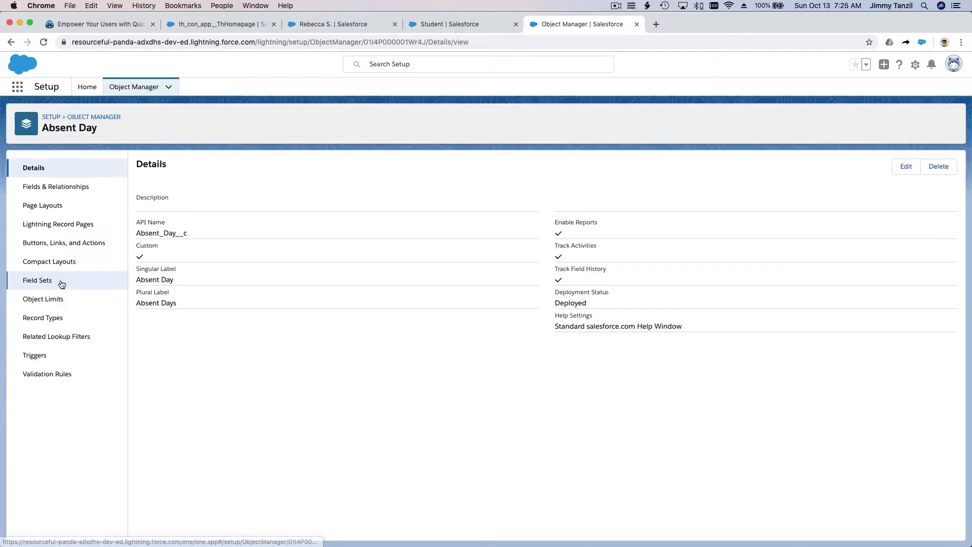
{"action": "left_click", "coordinate": [95, 190]}
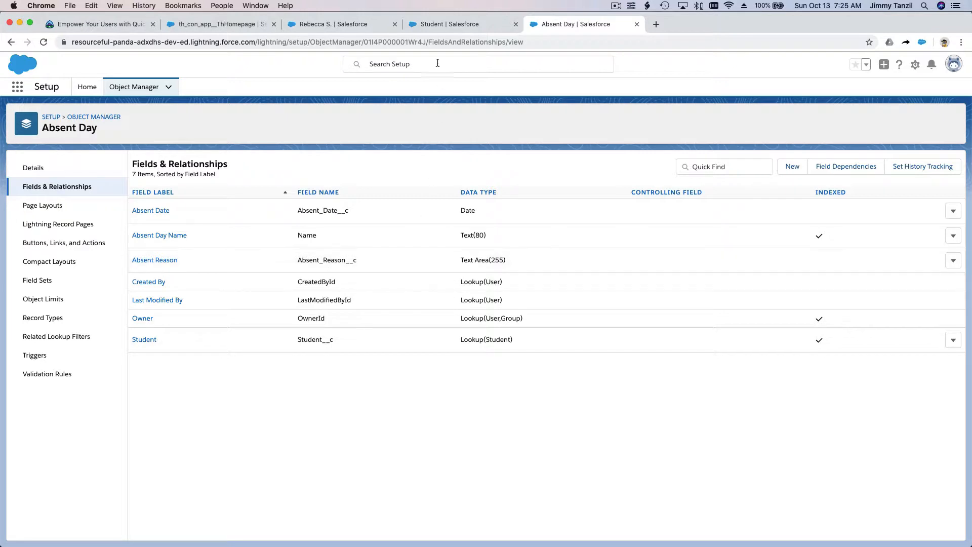
Return to the new Student action, keep Absent Day as the target object, and label the action New Absent Day
{"action": "left_click", "coordinate": [435, 24]}
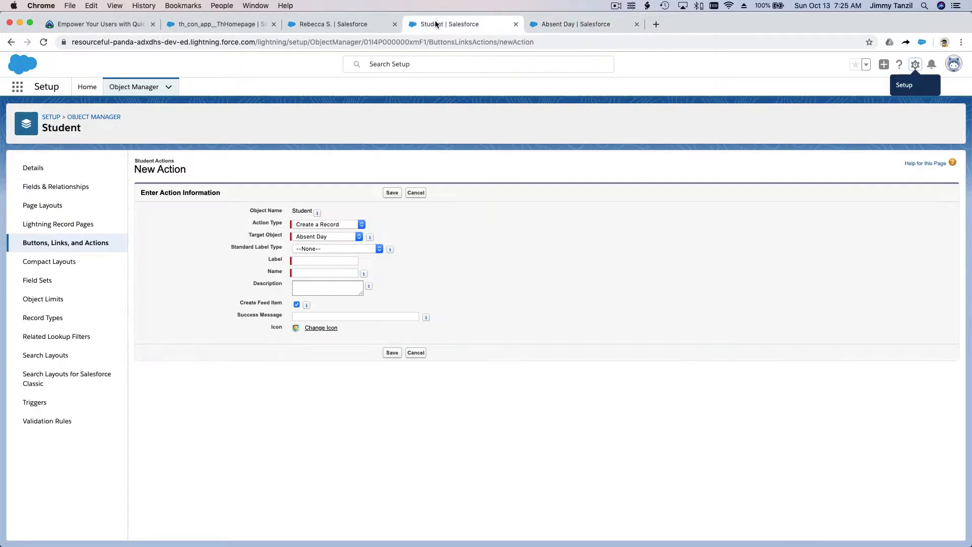
{"action": "left_click", "coordinate": [333, 236]}
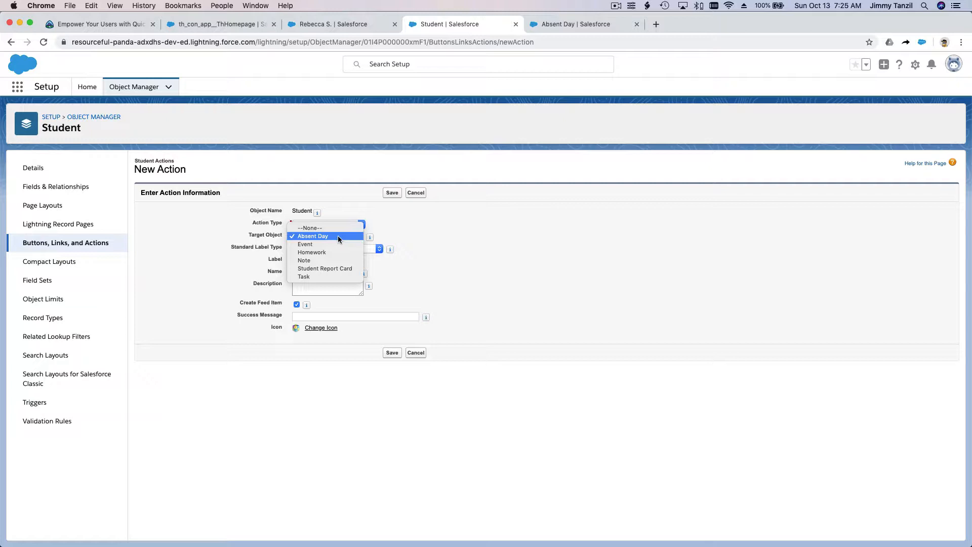
{"action": "left_click", "coordinate": [339, 236]}
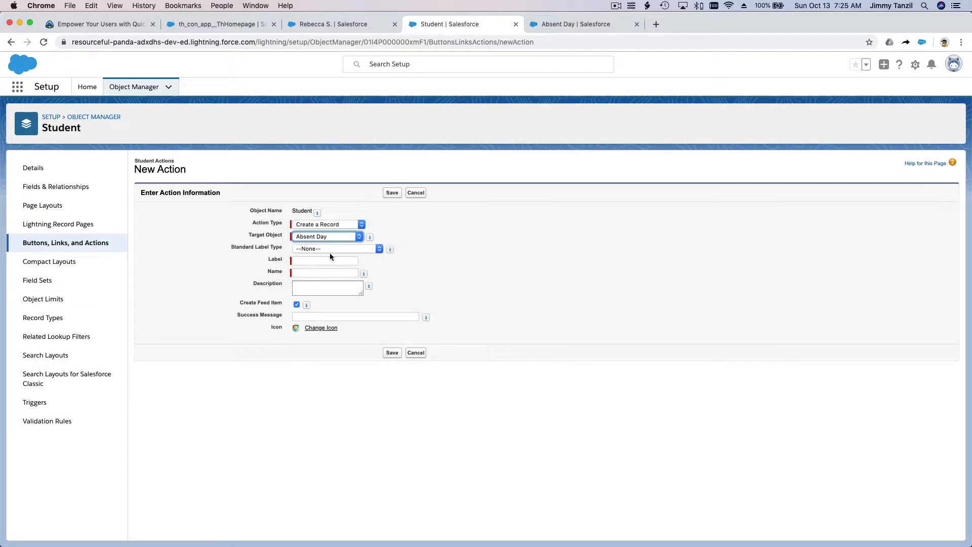
{"action": "left_click", "coordinate": [325, 260]}
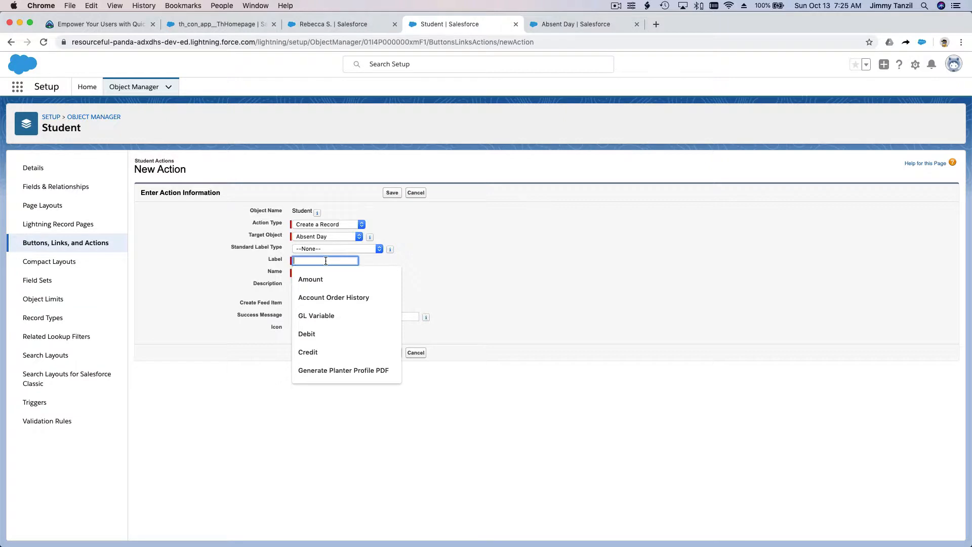
{"action": "type", "text": "New"}
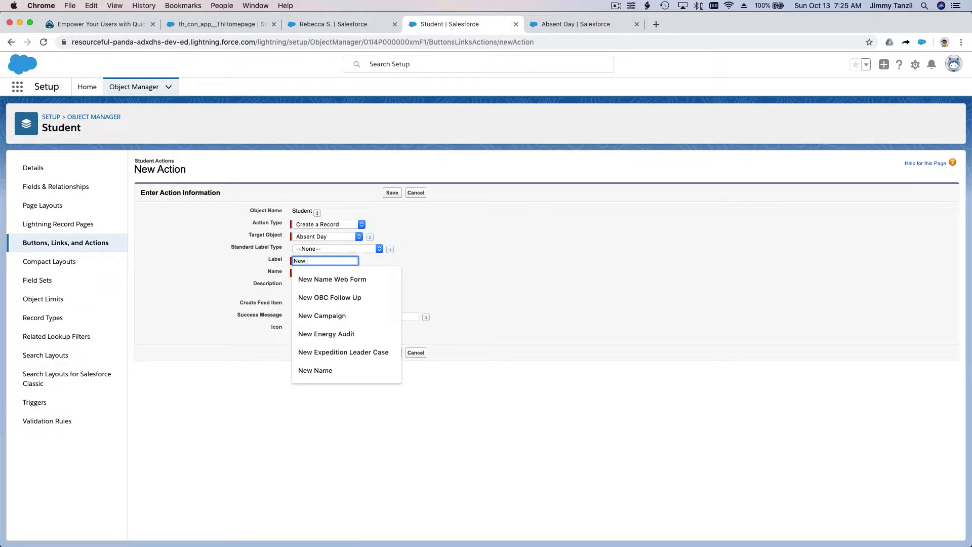
{"action": "type", "text": " Ab"}
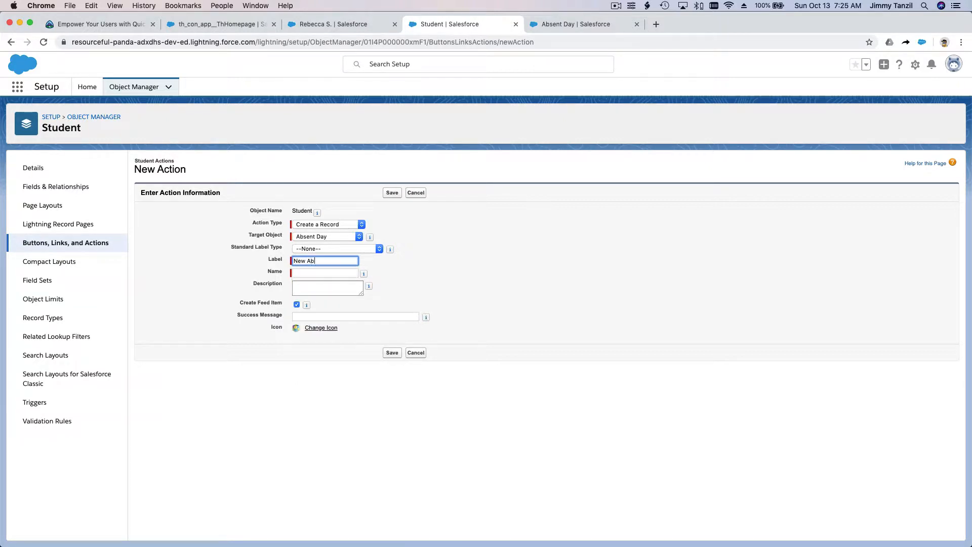
{"action": "type", "text": "sent Day"}
{"action": "key", "text": "Tab"}
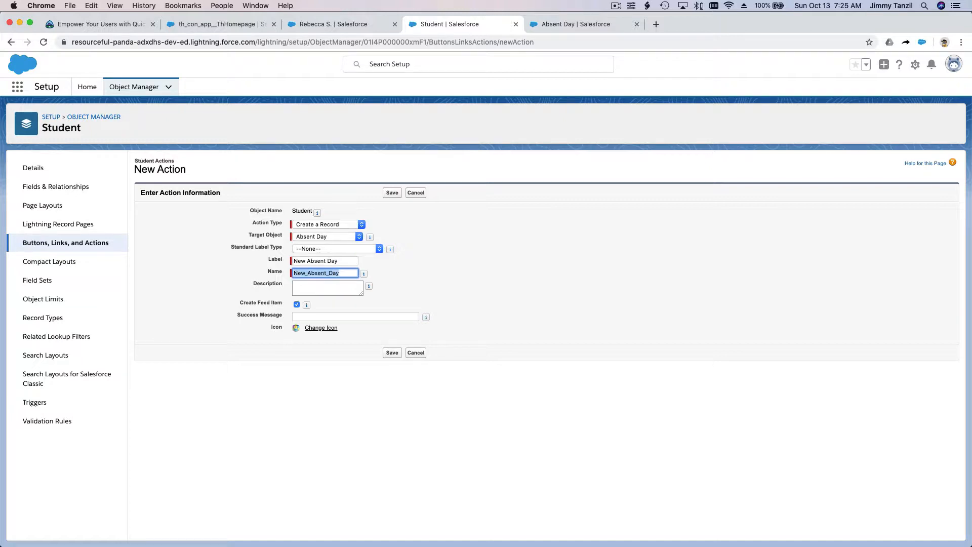
{"action": "left_click", "coordinate": [409, 277]}
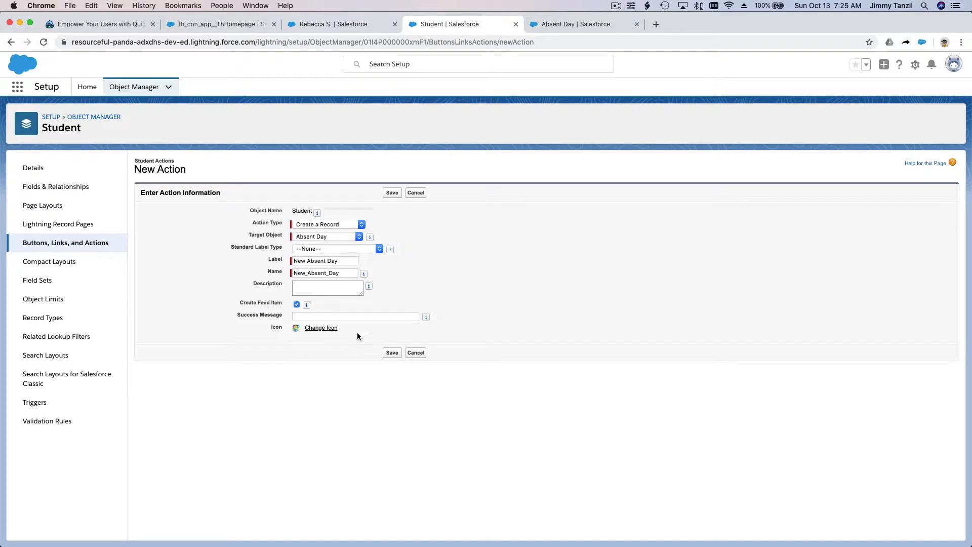
Set the action's success message to "Absent Day Successfully Added!" and save the action
{"action": "left_click", "coordinate": [367, 316]}
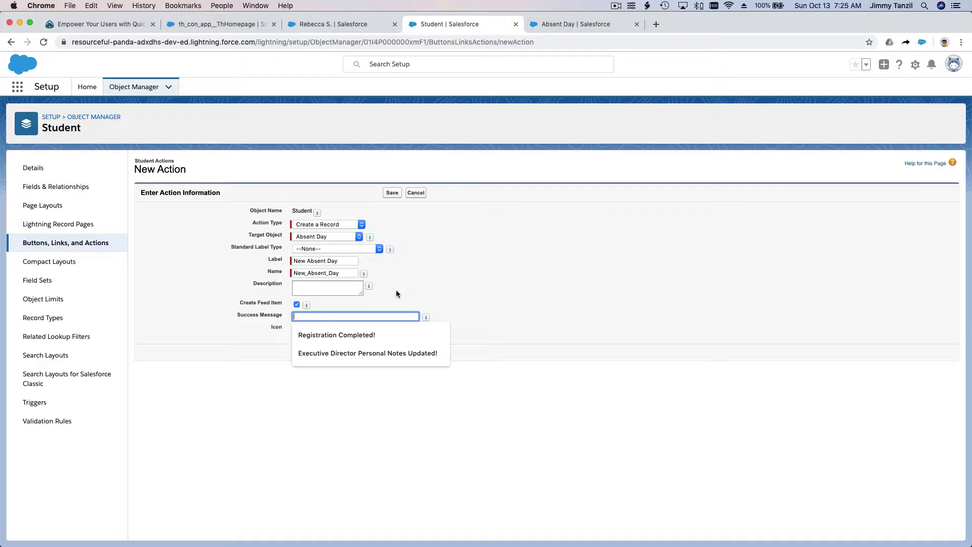
{"action": "type", "text": "Absent Da"}
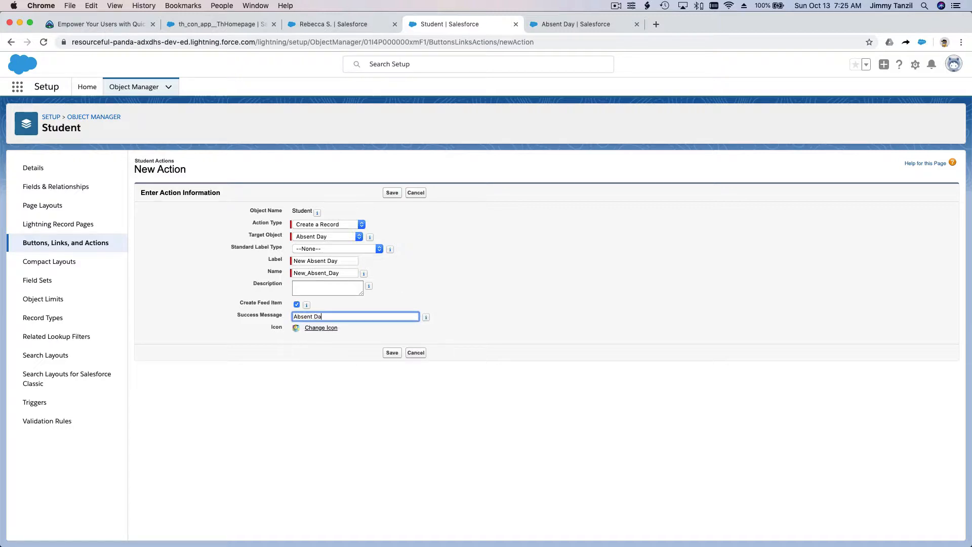
{"action": "type", "text": "y Successfully Added!"}
{"action": "left_click", "coordinate": [433, 265]}
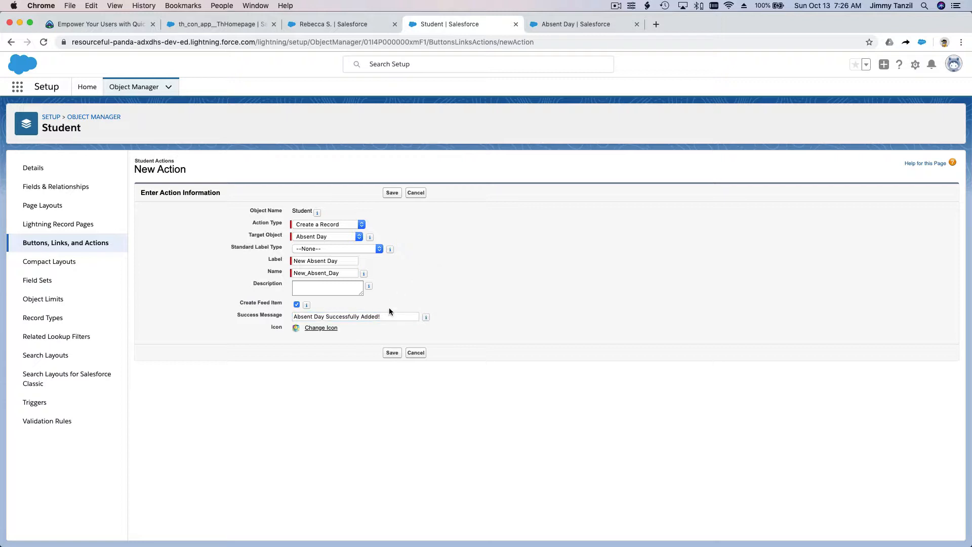
{"action": "left_click", "coordinate": [341, 23]}
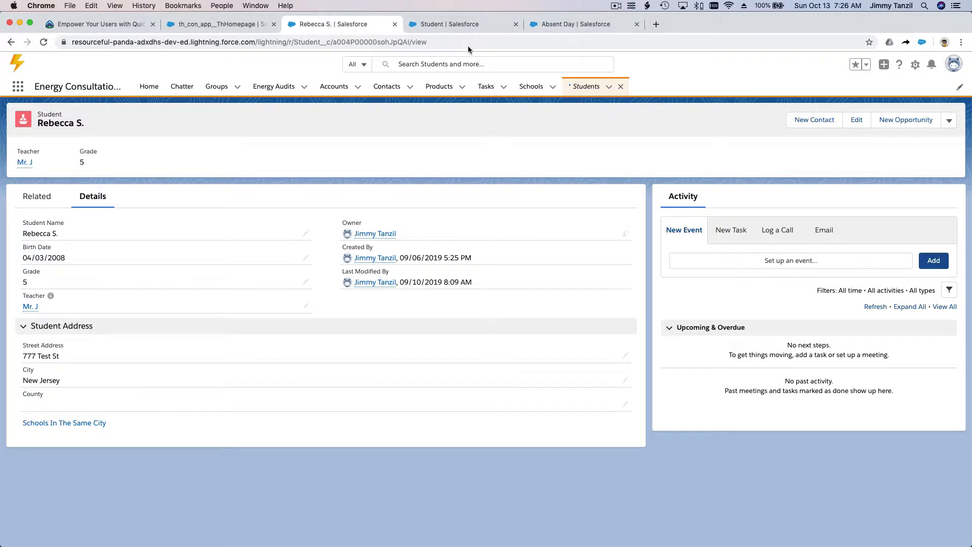
{"action": "left_click", "coordinate": [545, 28]}
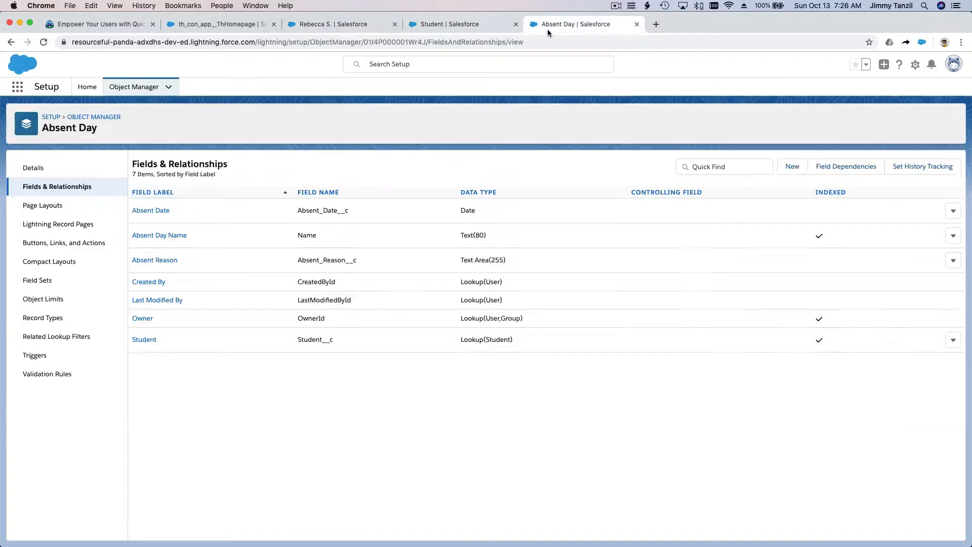
{"action": "left_click", "coordinate": [476, 24]}
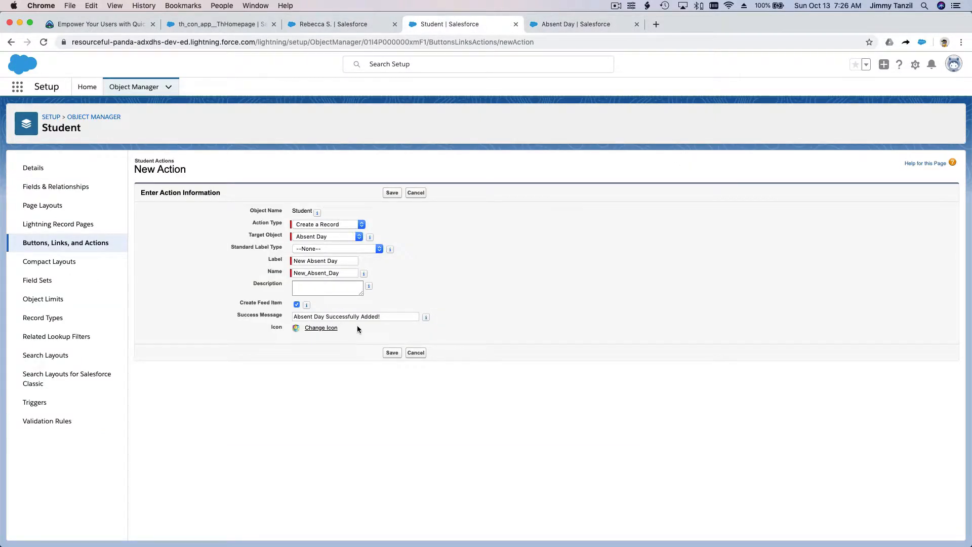
{"action": "left_click", "coordinate": [393, 353]}
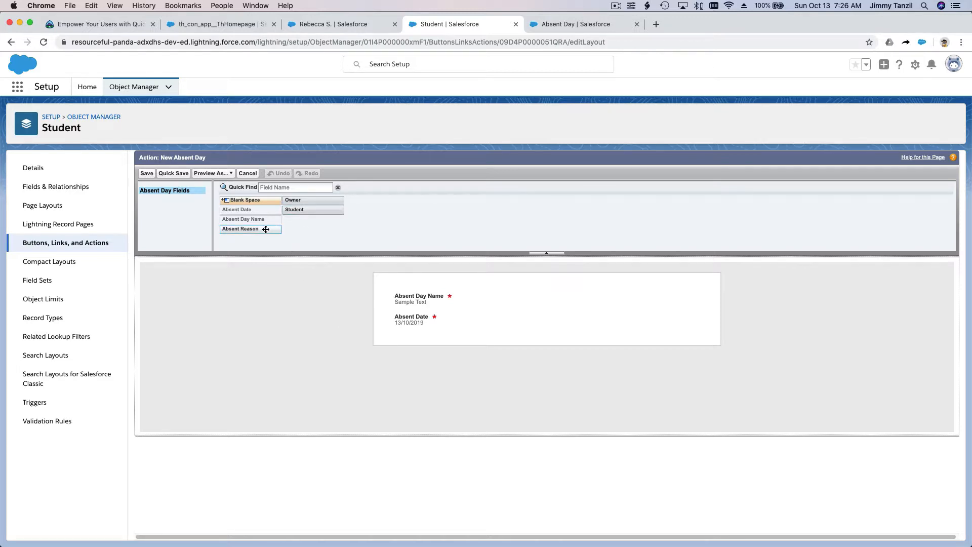
Add Absent Reason below Absent Date and Student above Absent Day Name in the action layout, and save it
{"action": "left_click_drag", "start_coordinate": [263, 229], "coordinate": [419, 336]}
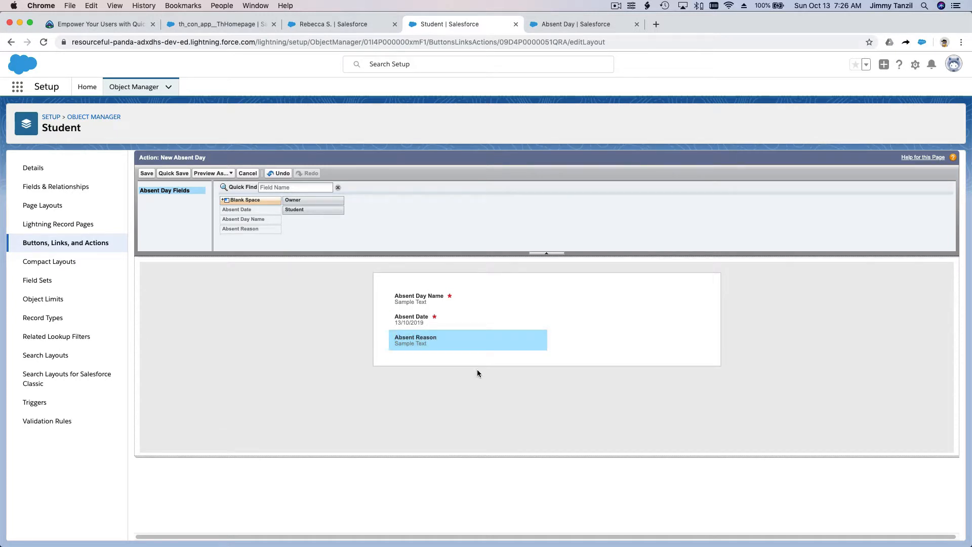
{"action": "left_click_drag", "start_coordinate": [325, 215], "coordinate": [405, 289]}
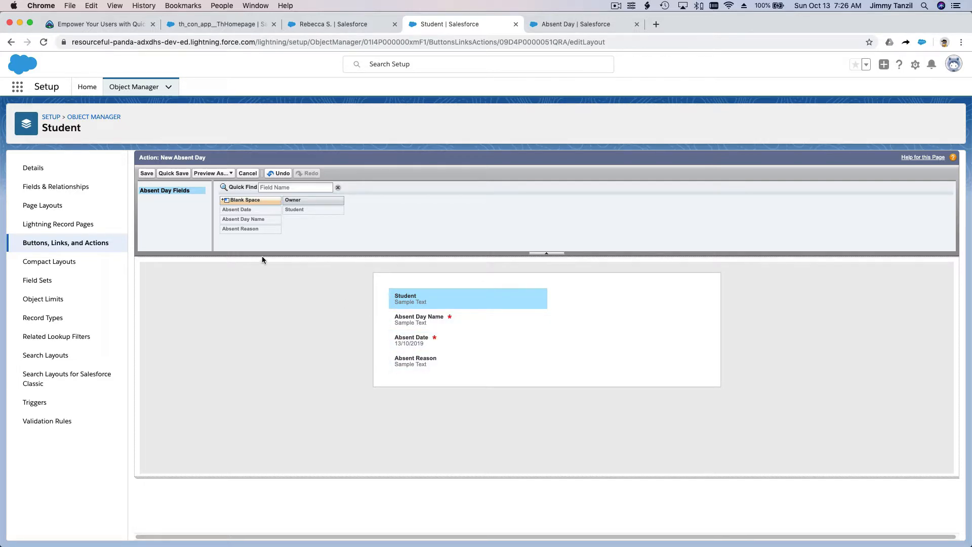
{"action": "left_click", "coordinate": [147, 173]}
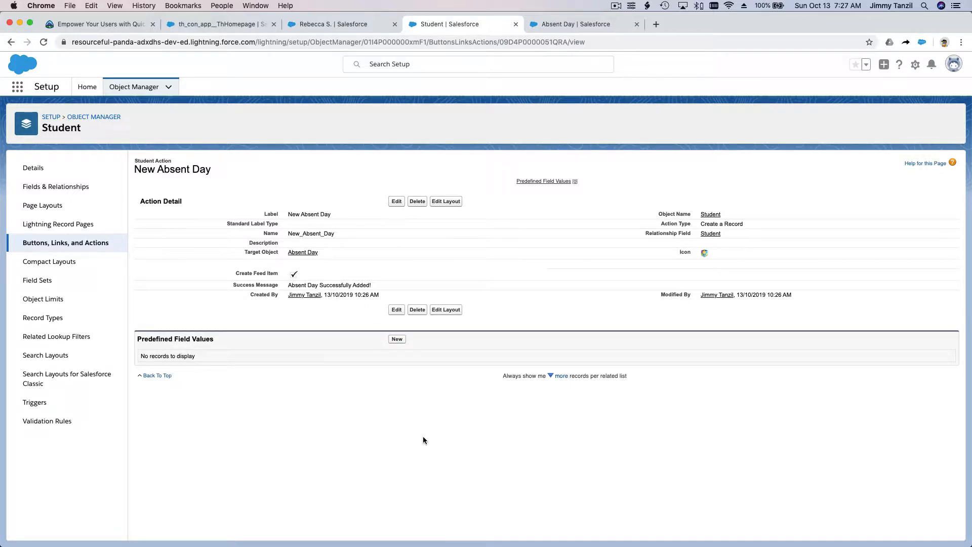
Review the Student object's buttons, links and actions, and reload the open student record to check its actions
{"action": "left_click", "coordinate": [83, 244]}
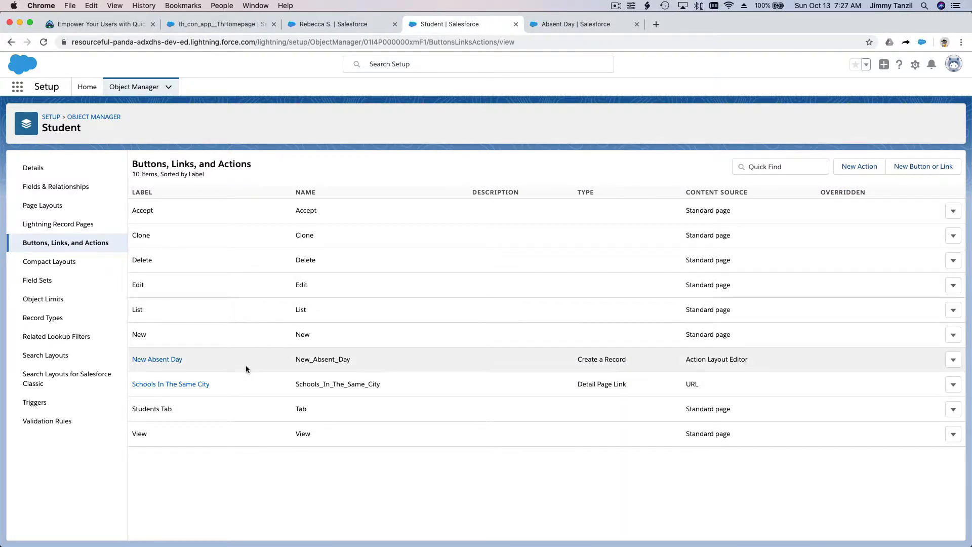
{"action": "left_click", "coordinate": [355, 27]}
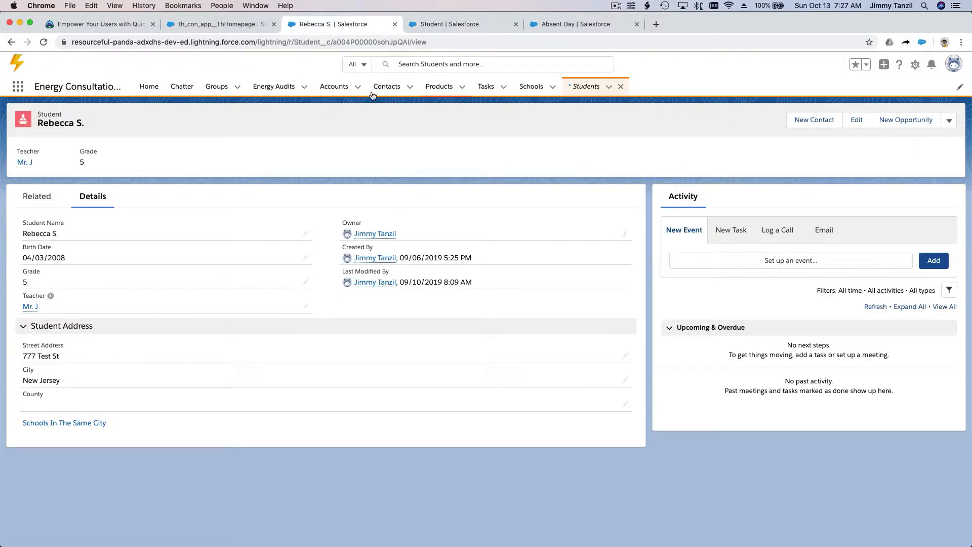
{"action": "left_click", "coordinate": [43, 44]}
{"action": "left_click", "coordinate": [467, 27]}
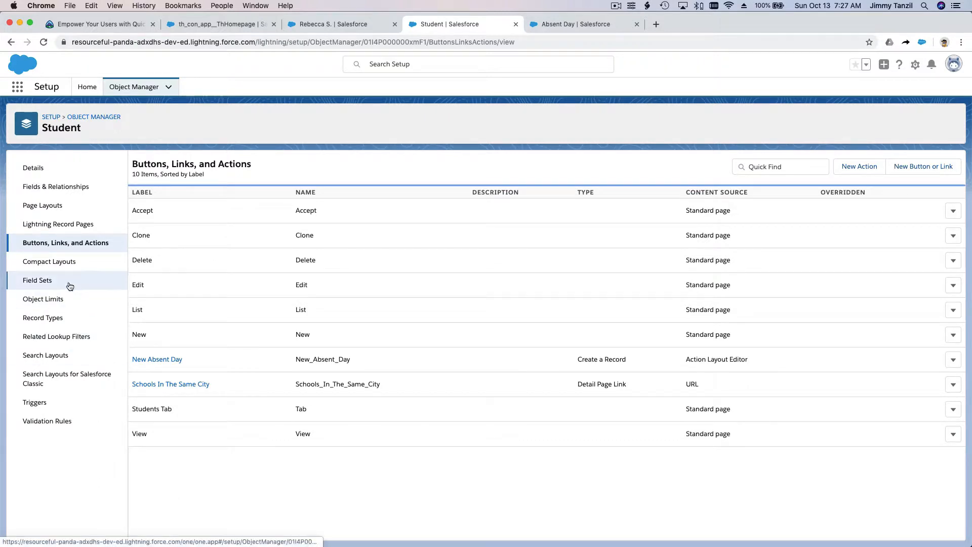
Open the list of page layouts for the Student object
{"action": "left_click", "coordinate": [75, 209]}
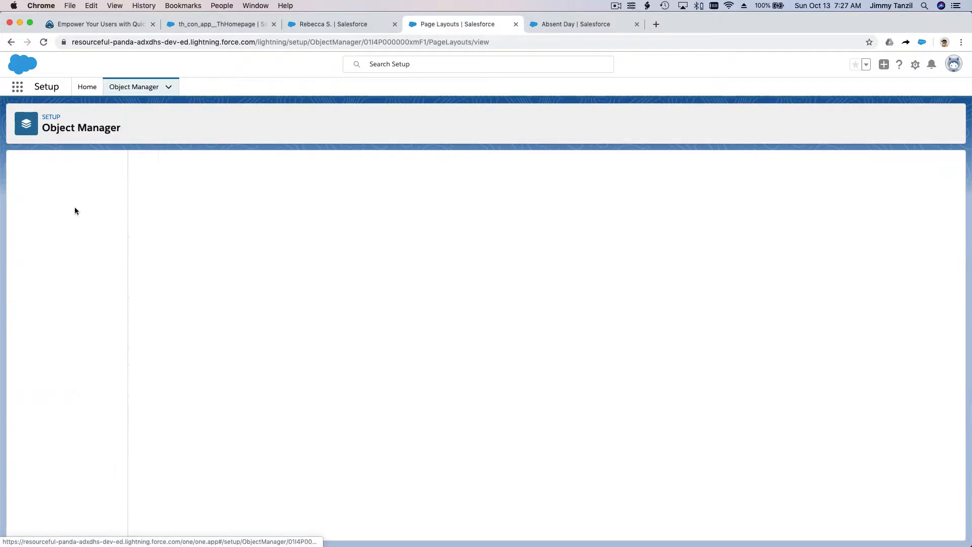
{"action": "left_click", "coordinate": [568, 27]}
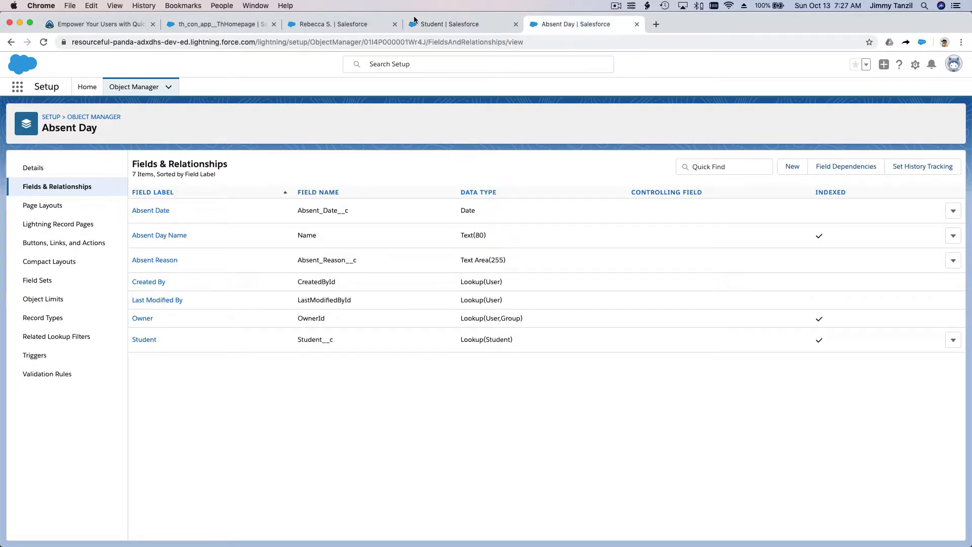
{"action": "left_click", "coordinate": [335, 24]}
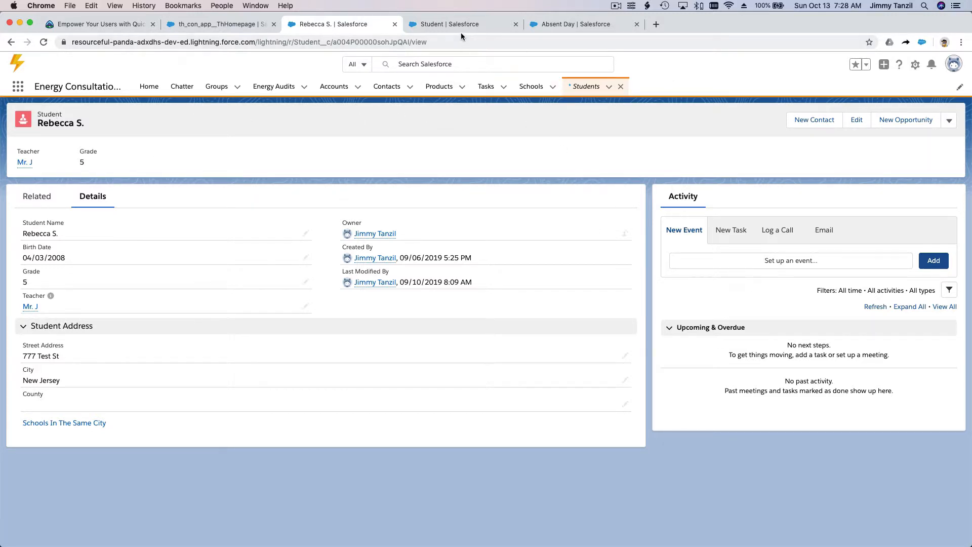
{"action": "left_click", "coordinate": [442, 24]}
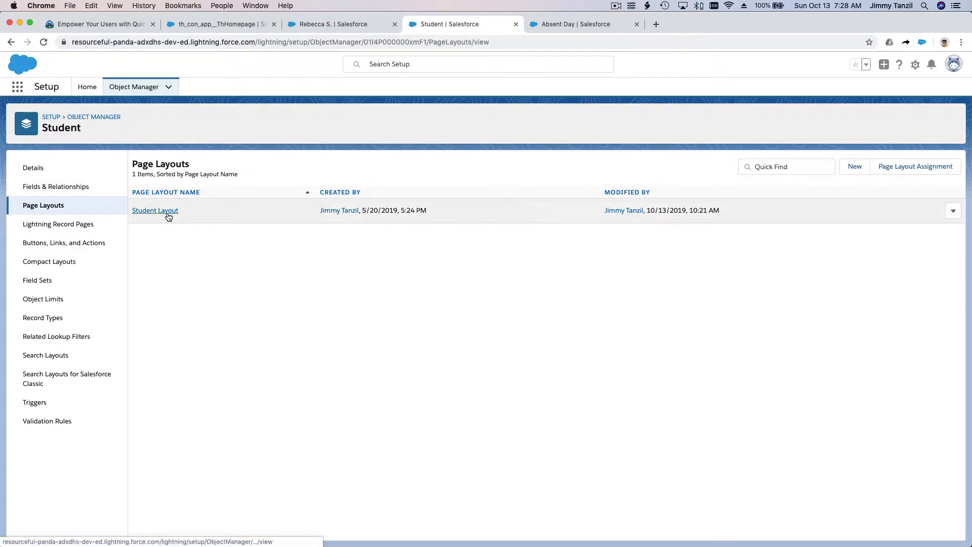
Open the Student Layout for editing with its mobile and Lightning actions listed, and check the action buttons on the open student record
{"action": "left_click", "coordinate": [952, 215]}
{"action": "left_click", "coordinate": [940, 232]}
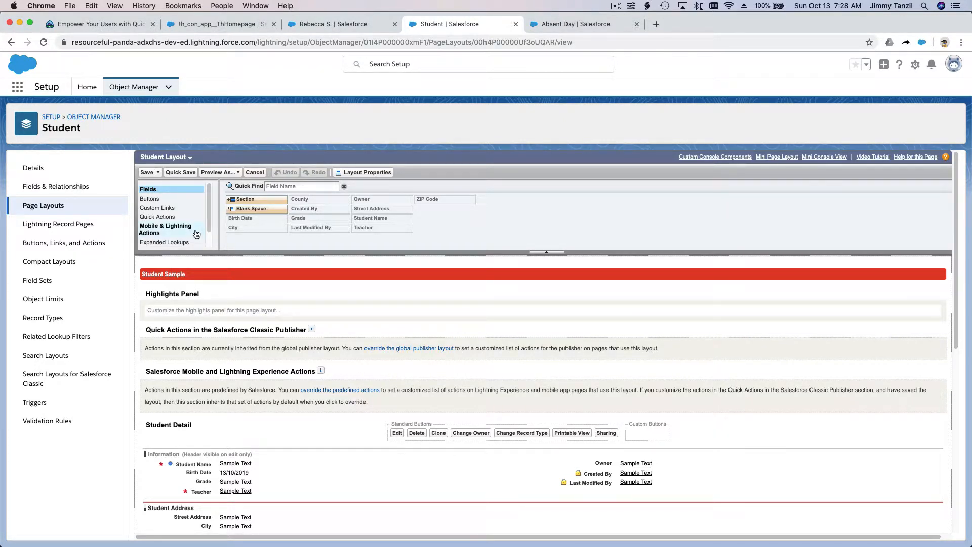
{"action": "left_click", "coordinate": [158, 235]}
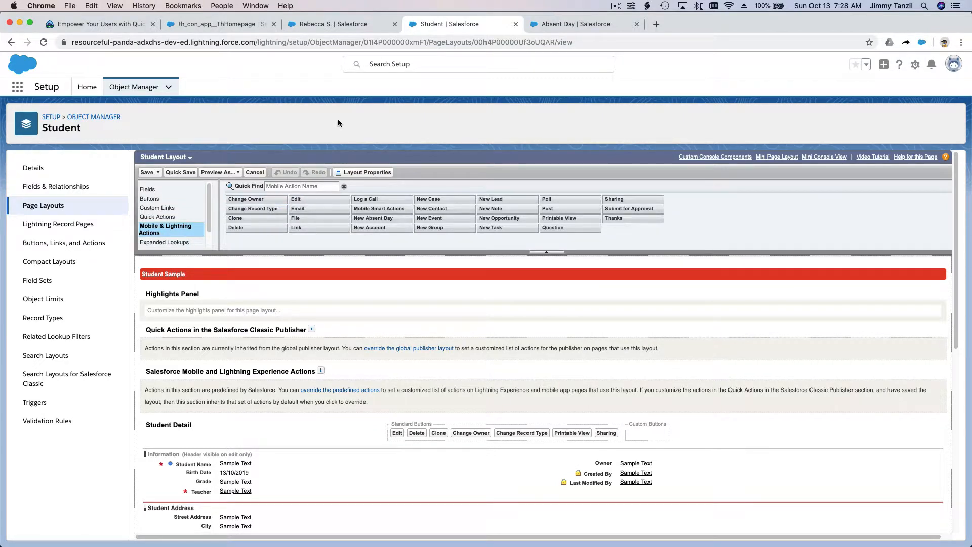
{"action": "left_click", "coordinate": [362, 29]}
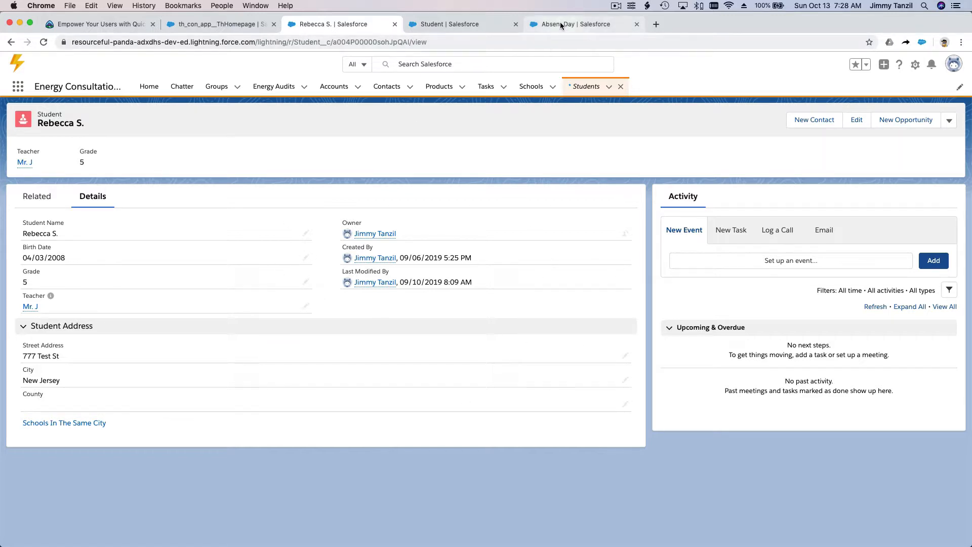
{"action": "left_click", "coordinate": [462, 23]}
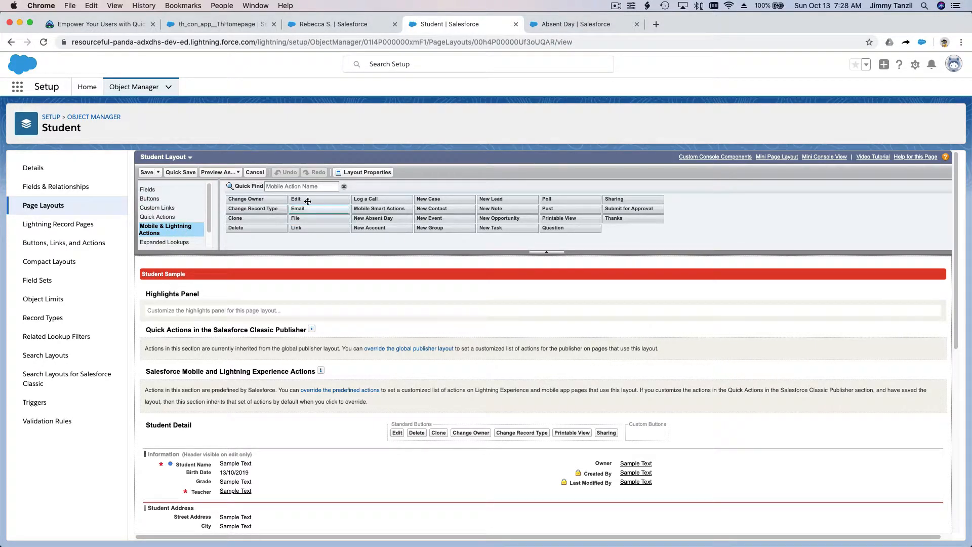
Override the predefined Salesforce Mobile and Lightning Experience actions, add New Absent Day as the first action, and save the layout
{"action": "left_click", "coordinate": [300, 187]}
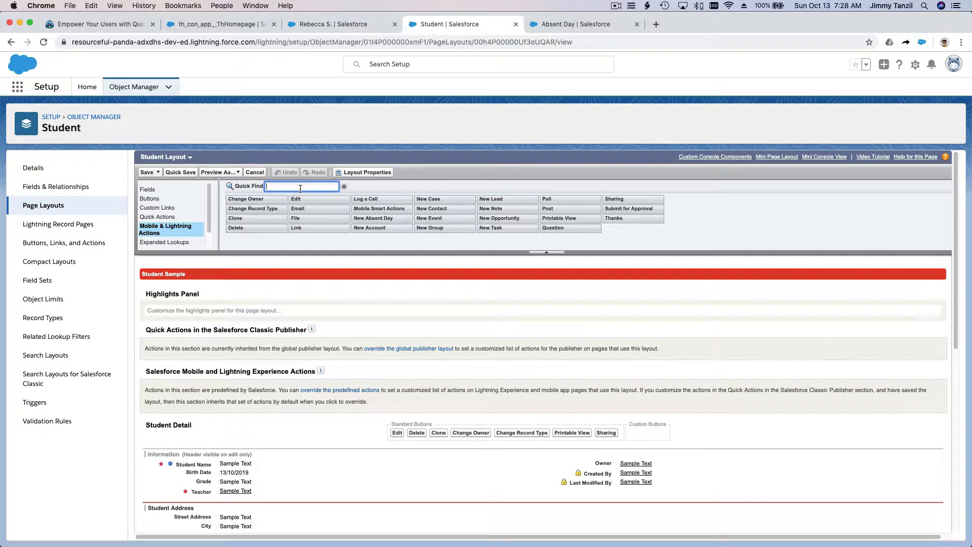
{"action": "type", "text": "ab"}
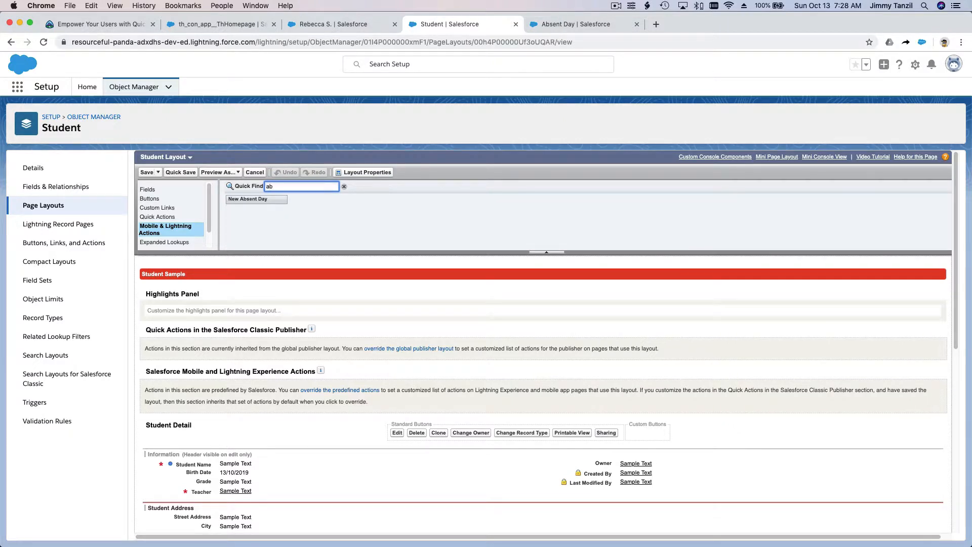
{"action": "scroll", "coordinate": [305, 333], "scroll_direction": "down", "scroll_amount": 3}
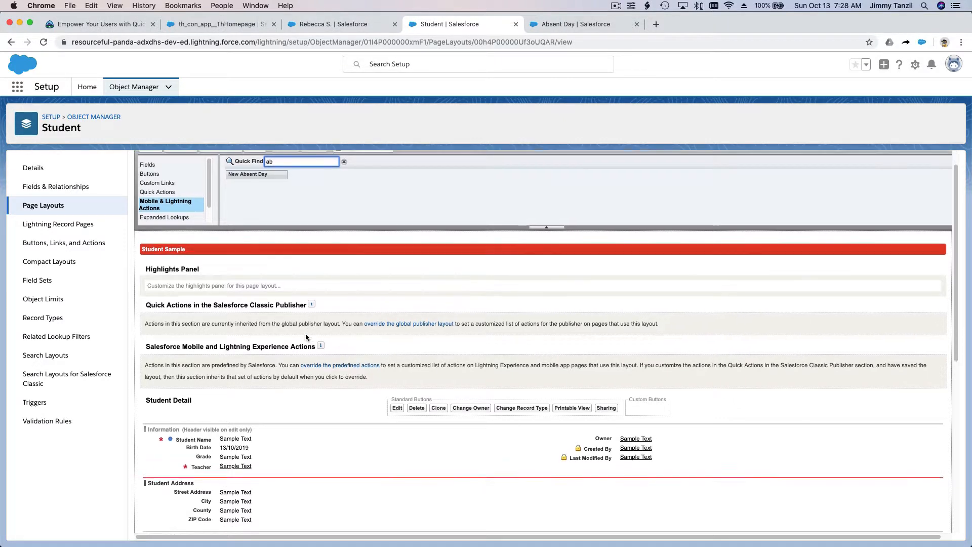
{"action": "scroll", "coordinate": [305, 338], "scroll_direction": "up", "scroll_amount": 2}
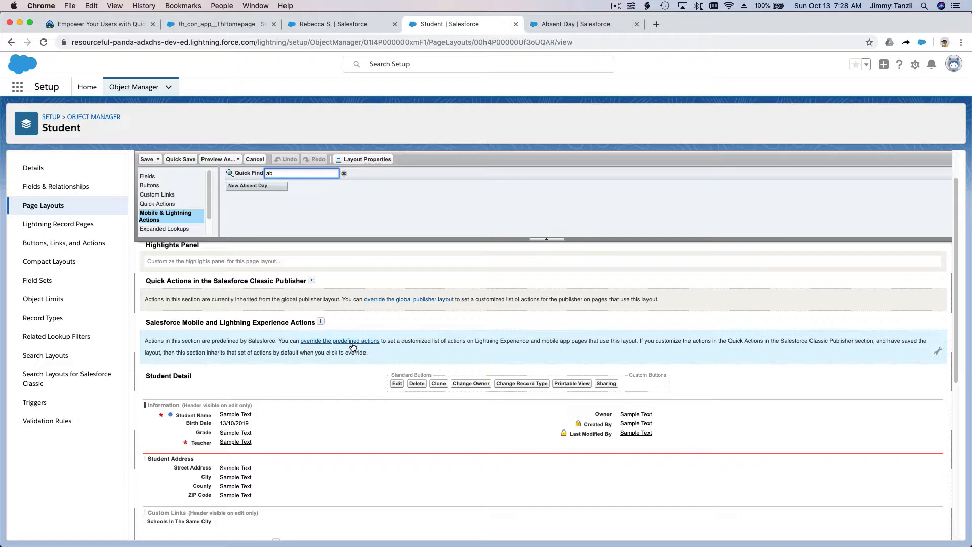
{"action": "left_click", "coordinate": [939, 353]}
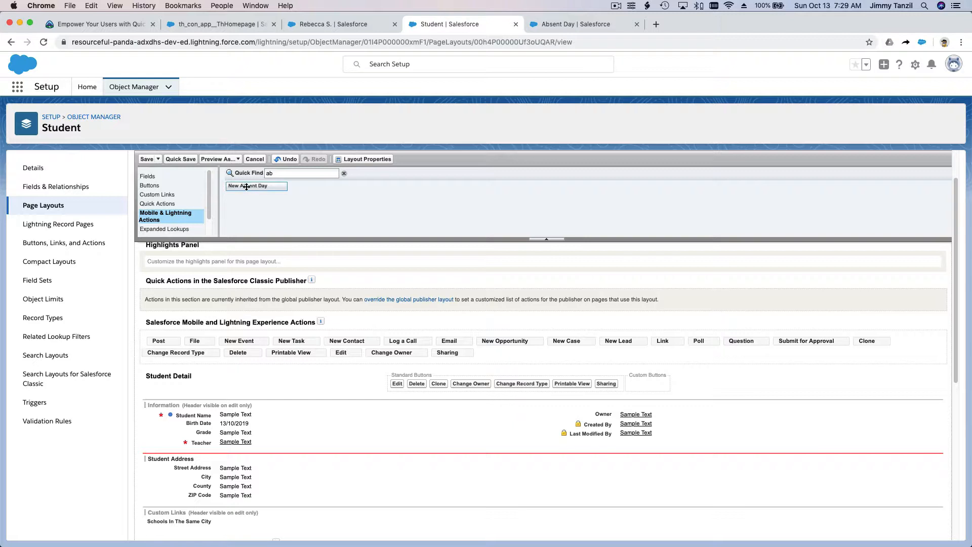
{"action": "left_click_drag", "start_coordinate": [247, 186], "coordinate": [150, 344]}
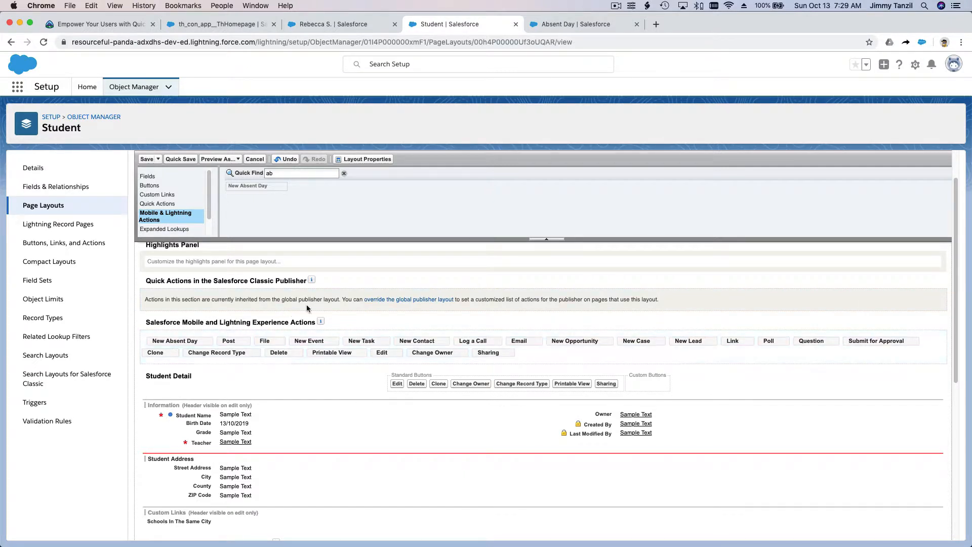
{"action": "left_click", "coordinate": [147, 159]}
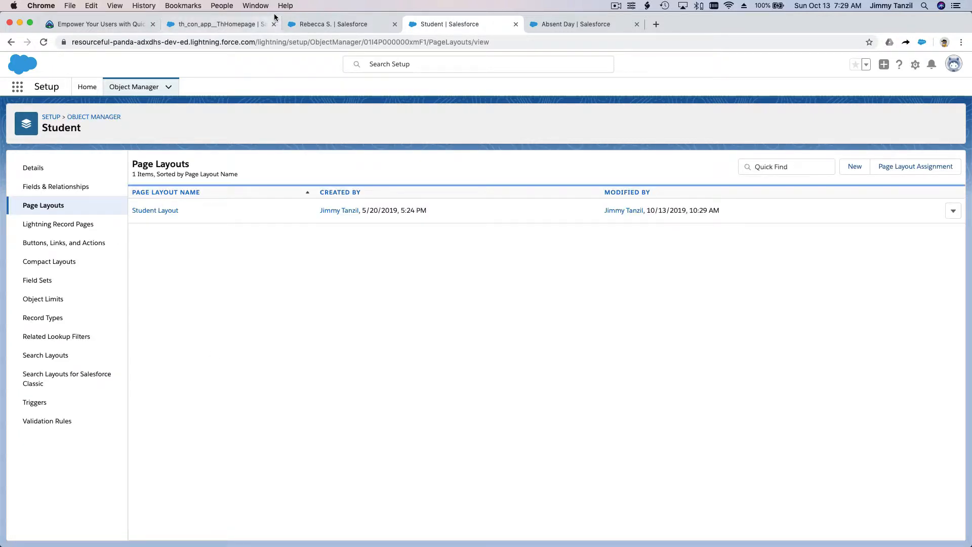
Reload the student record and start a New Absent Day, named as the student being absent today, with absent date 13/10/2019
{"action": "left_click", "coordinate": [317, 24]}
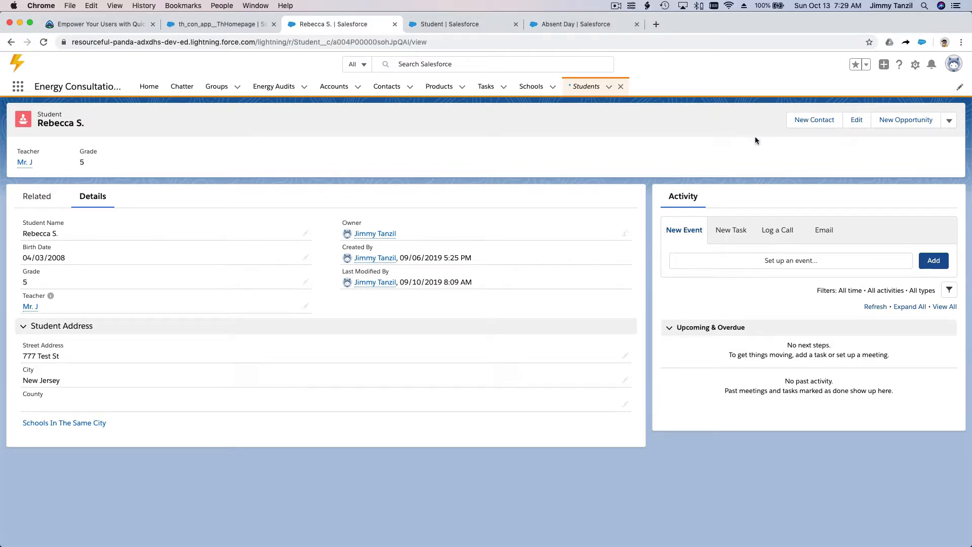
{"action": "left_click", "coordinate": [42, 43]}
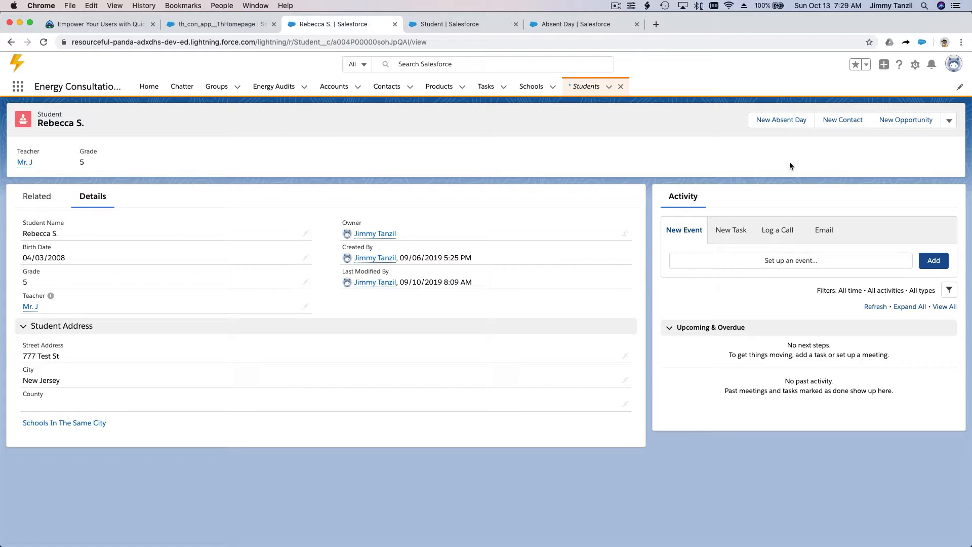
{"action": "left_click", "coordinate": [780, 121]}
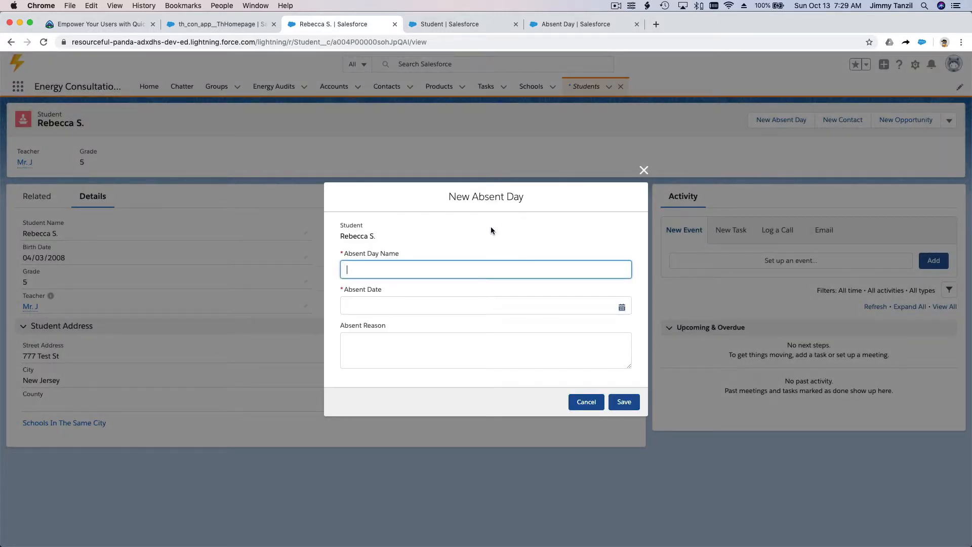
{"action": "type", "text": "Rebecca is absent today"}
{"action": "left_click", "coordinate": [621, 310]}
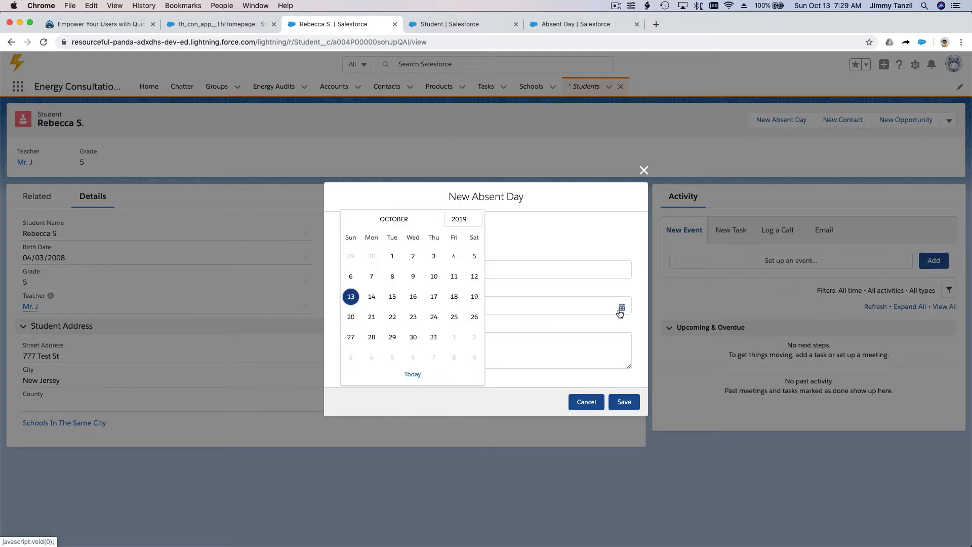
{"action": "left_click", "coordinate": [350, 297]}
Enter an absent reason saying the student's mom called and she is not feeling well today, save the absent day and dismiss the notification
{"action": "left_click", "coordinate": [382, 343]}
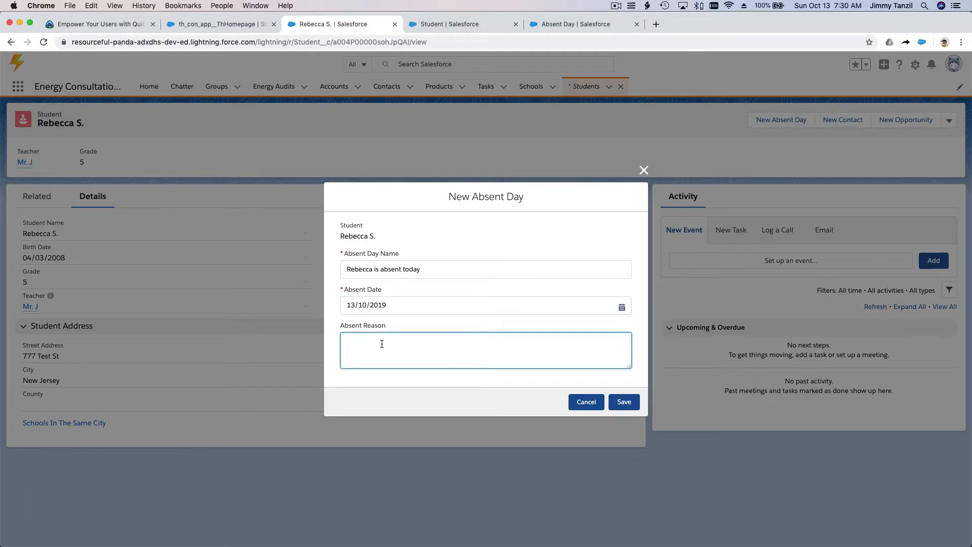
{"action": "type", "text": "Rebecca's mom called, she is not feeling well today."}
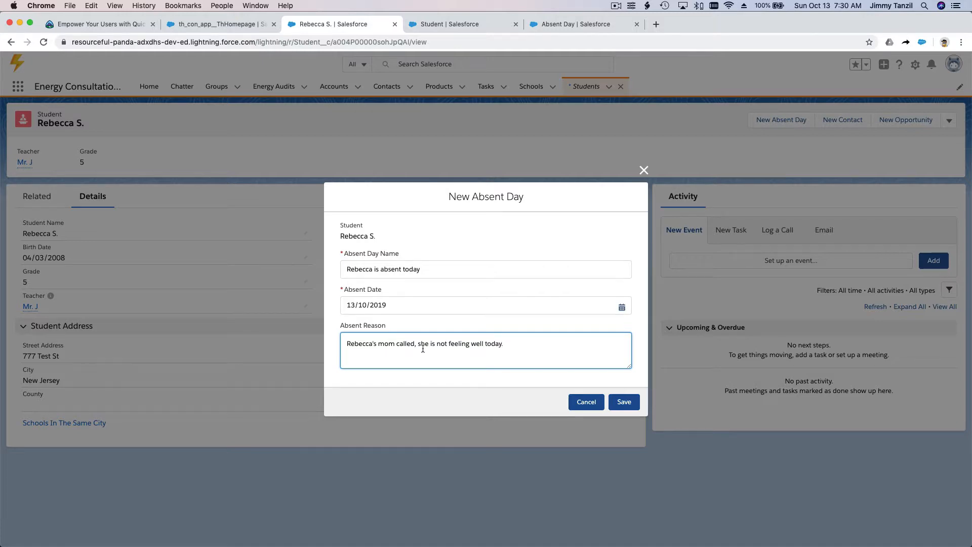
{"action": "left_click", "coordinate": [625, 401]}
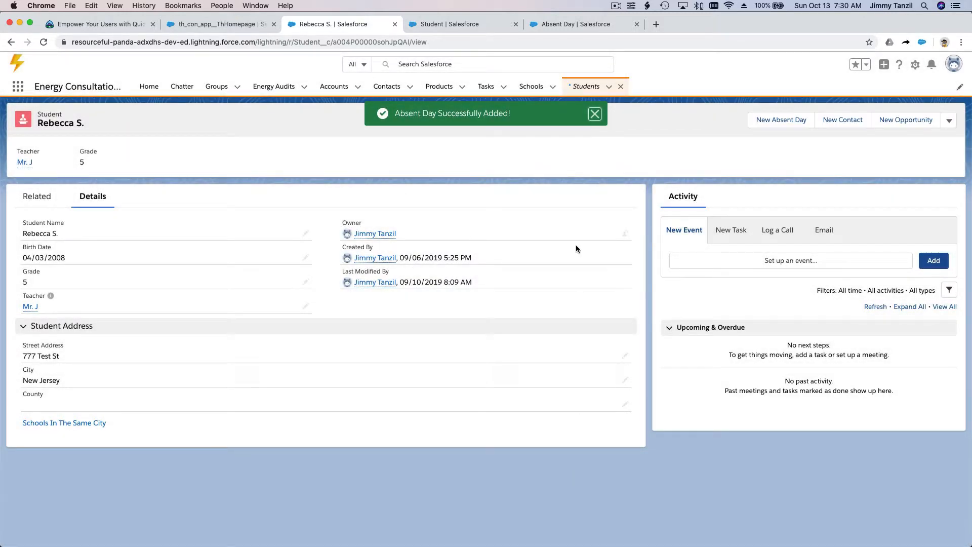
{"action": "left_click", "coordinate": [594, 116]}
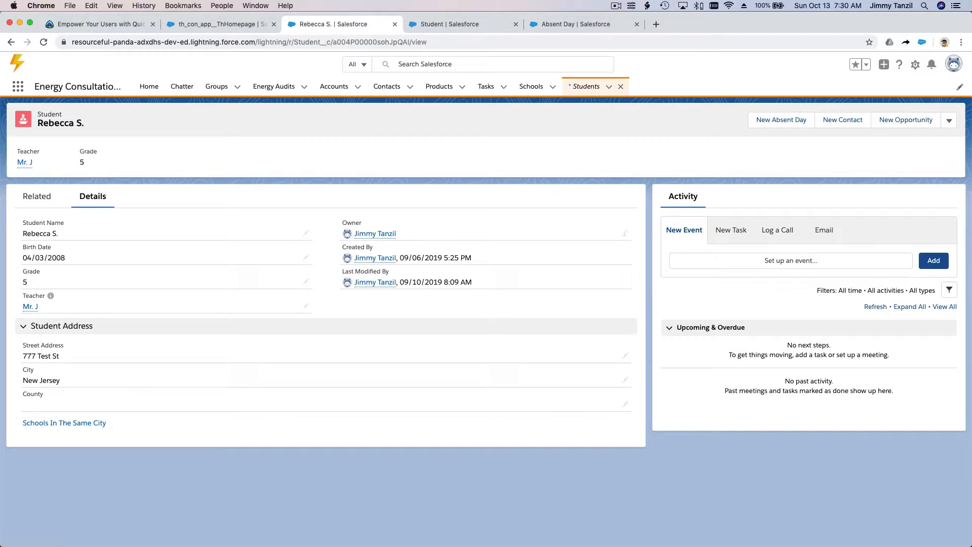
Review the Trailhead unit's sections on creating an object-specific action and adding it to a page layout
{"action": "left_click_drag", "start_coordinate": [0, 51], "coordinate": [707, 68]}
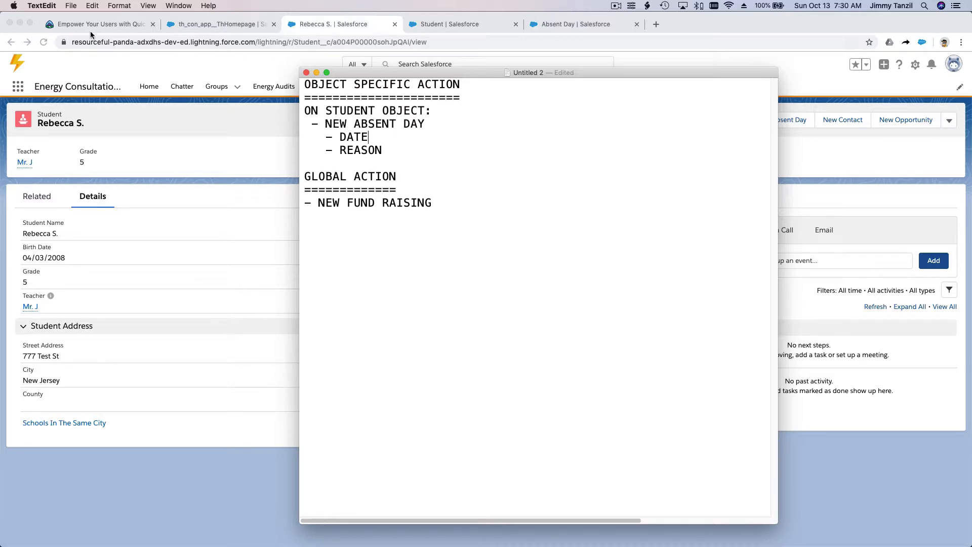
{"action": "left_click", "coordinate": [76, 26]}
{"action": "scroll", "coordinate": [311, 235], "scroll_direction": "down", "scroll_amount": 15}
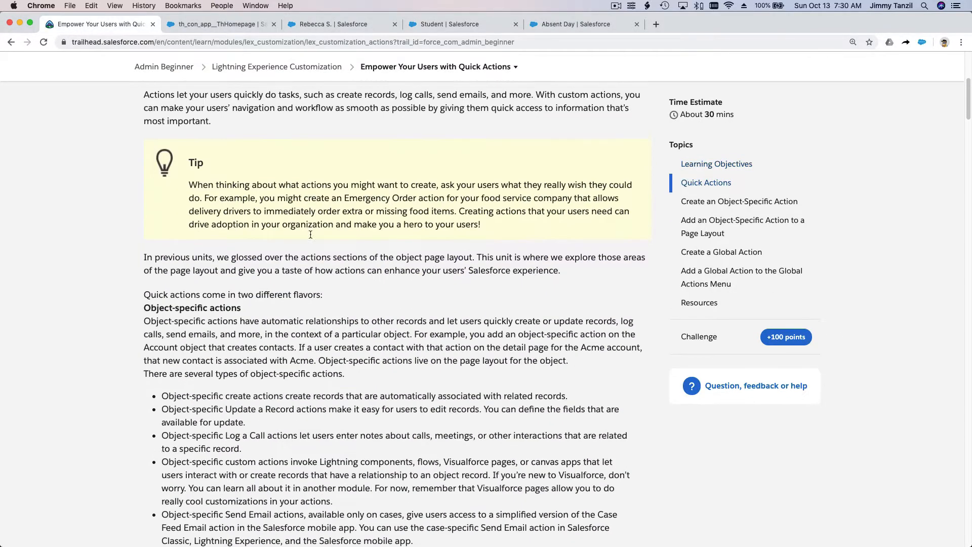
{"action": "scroll", "coordinate": [310, 234], "scroll_direction": "down", "scroll_amount": 10}
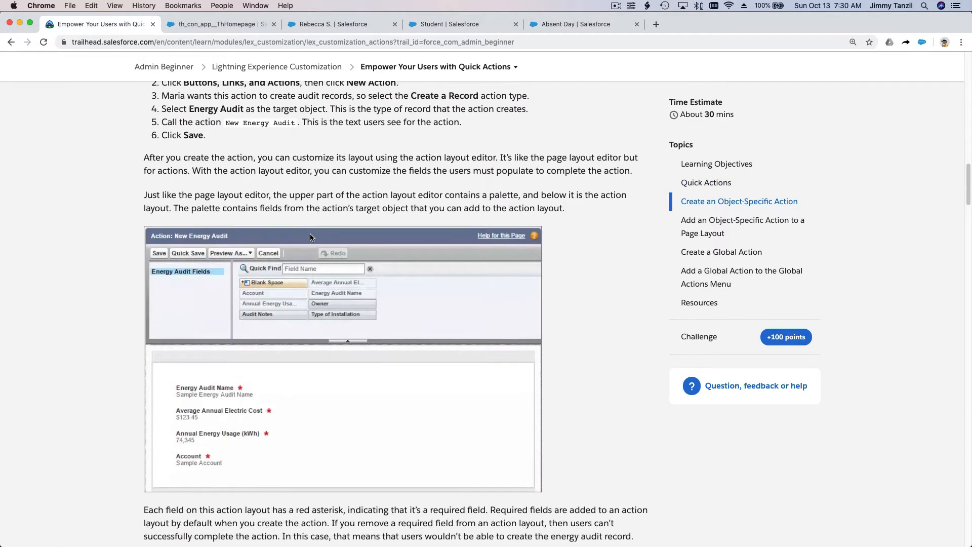
{"action": "scroll", "coordinate": [310, 235], "scroll_direction": "up", "scroll_amount": 5}
{"action": "scroll", "coordinate": [310, 234], "scroll_direction": "up", "scroll_amount": 3}
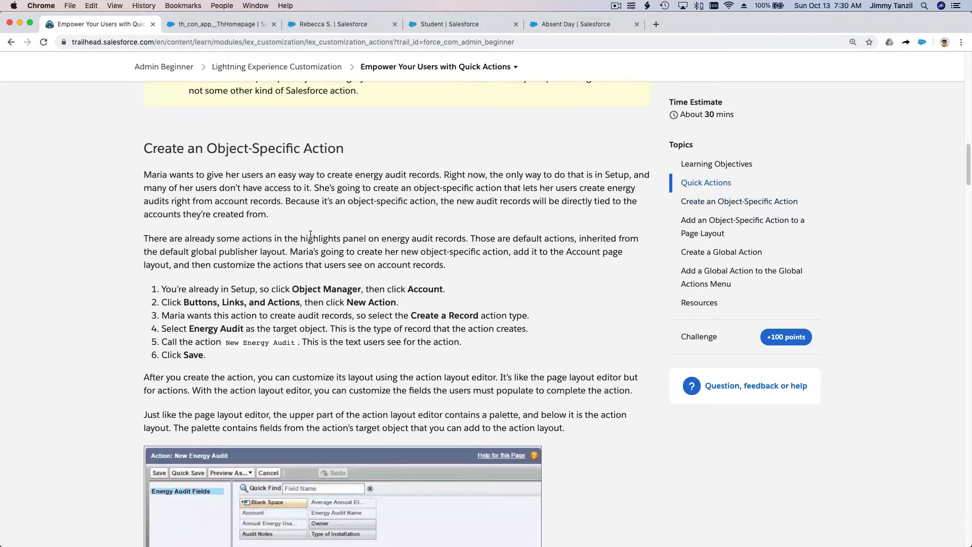
{"action": "scroll", "coordinate": [310, 235], "scroll_direction": "down", "scroll_amount": 6}
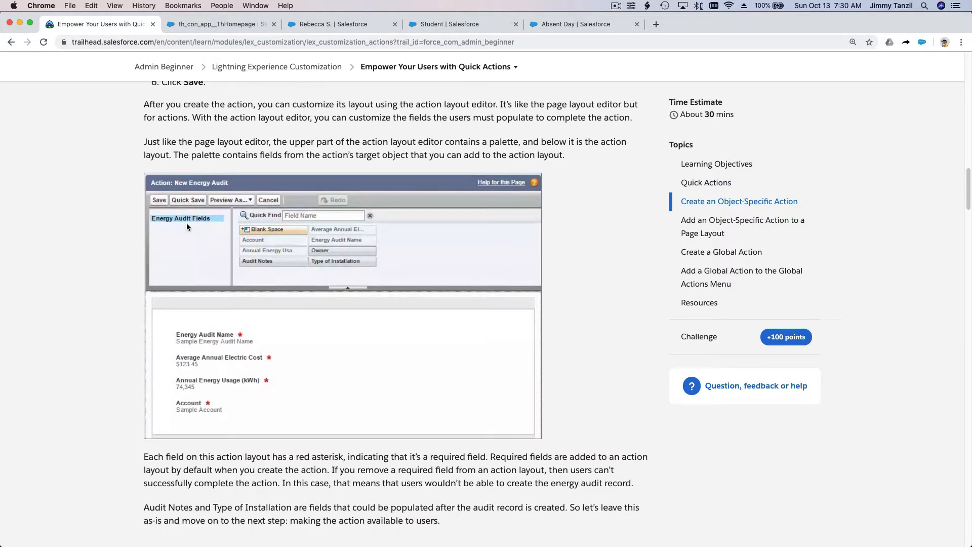
{"action": "scroll", "coordinate": [218, 250], "scroll_direction": "up", "scroll_amount": 6}
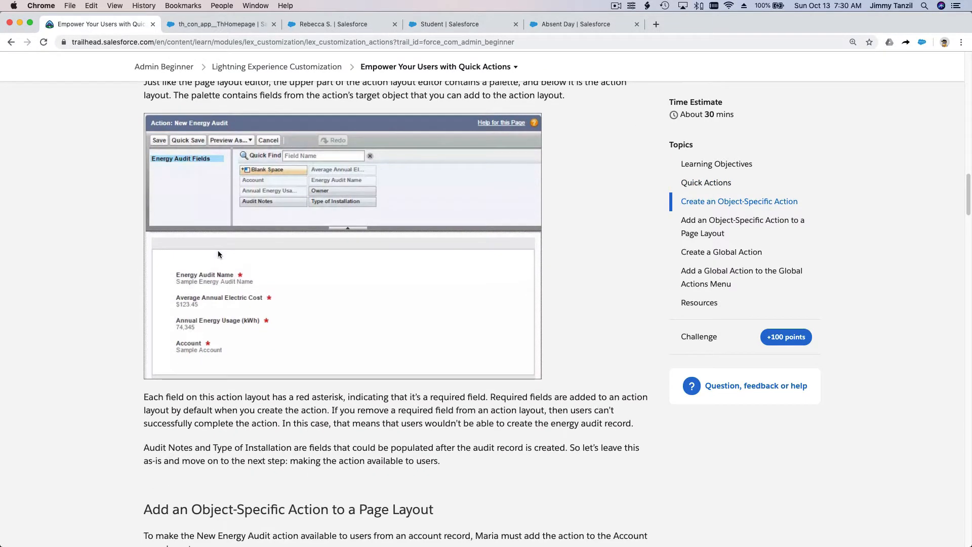
{"action": "scroll", "coordinate": [315, 275], "scroll_direction": "down", "scroll_amount": 10}
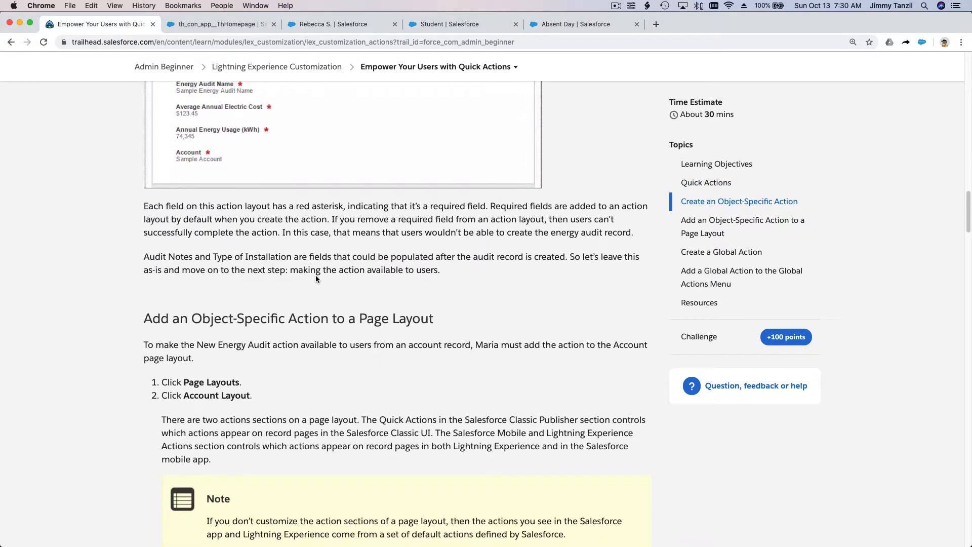
{"action": "scroll", "coordinate": [315, 275], "scroll_direction": "down", "scroll_amount": 6}
{"action": "scroll", "coordinate": [316, 276], "scroll_direction": "up", "scroll_amount": 7}
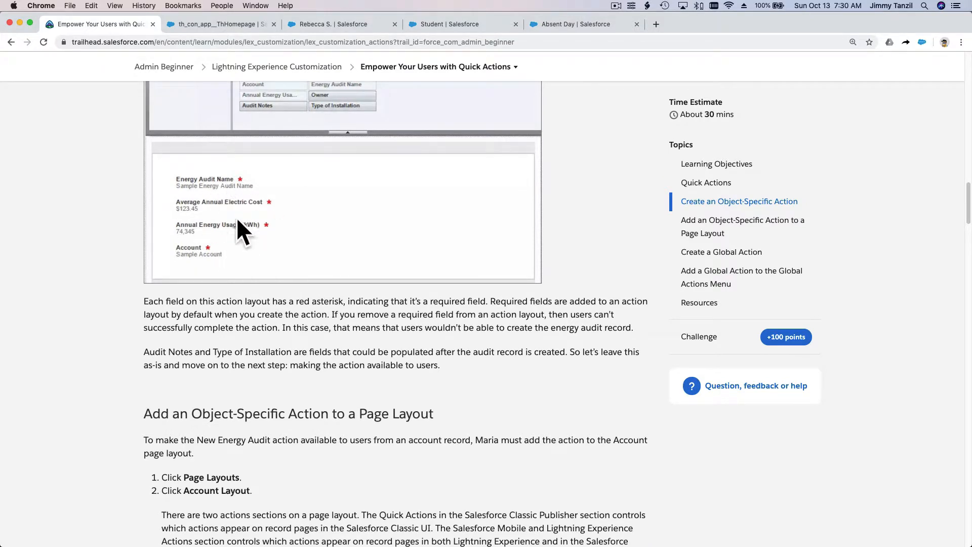
{"action": "scroll", "coordinate": [238, 221], "scroll_direction": "down", "scroll_amount": 4}
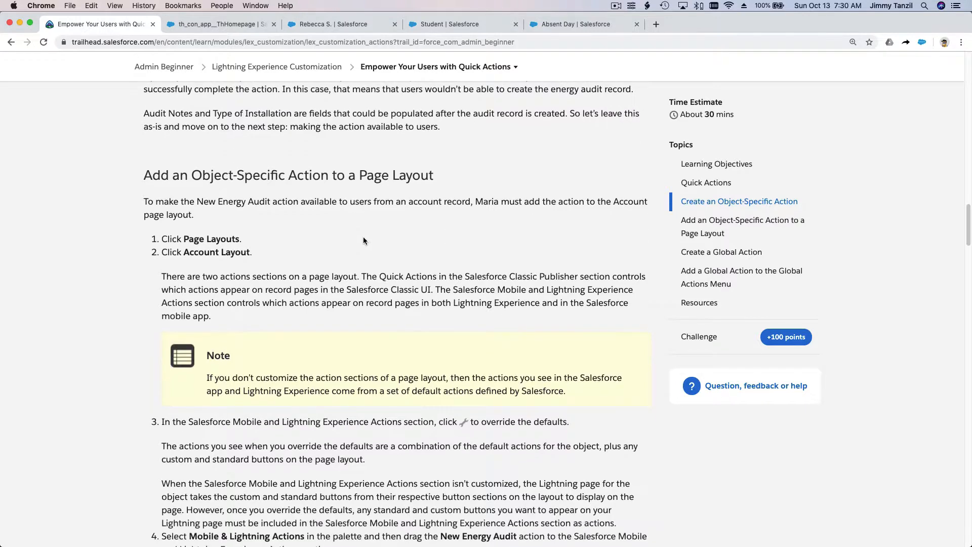
{"action": "scroll", "coordinate": [397, 220], "scroll_direction": "down", "scroll_amount": 1}
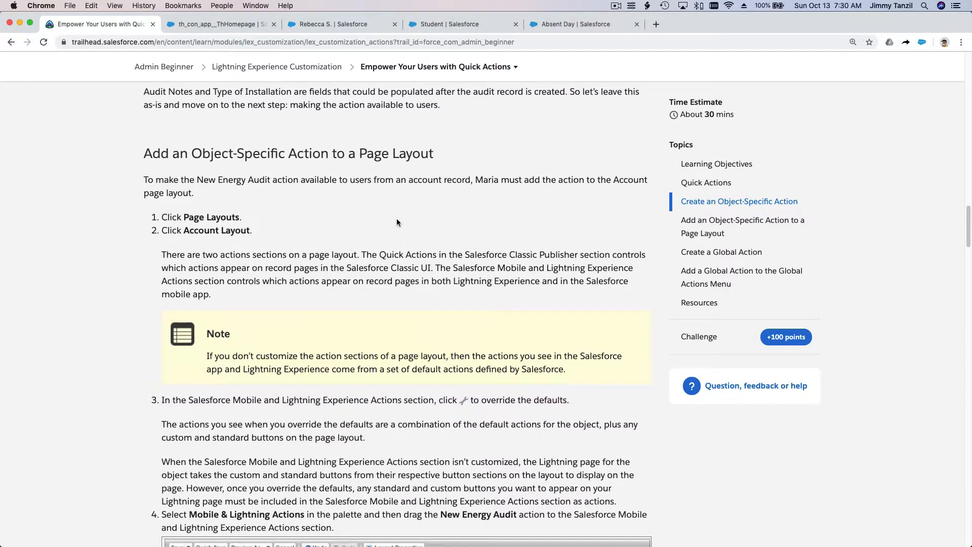
{"action": "left_click_drag", "start_coordinate": [359, 155], "coordinate": [429, 167]}
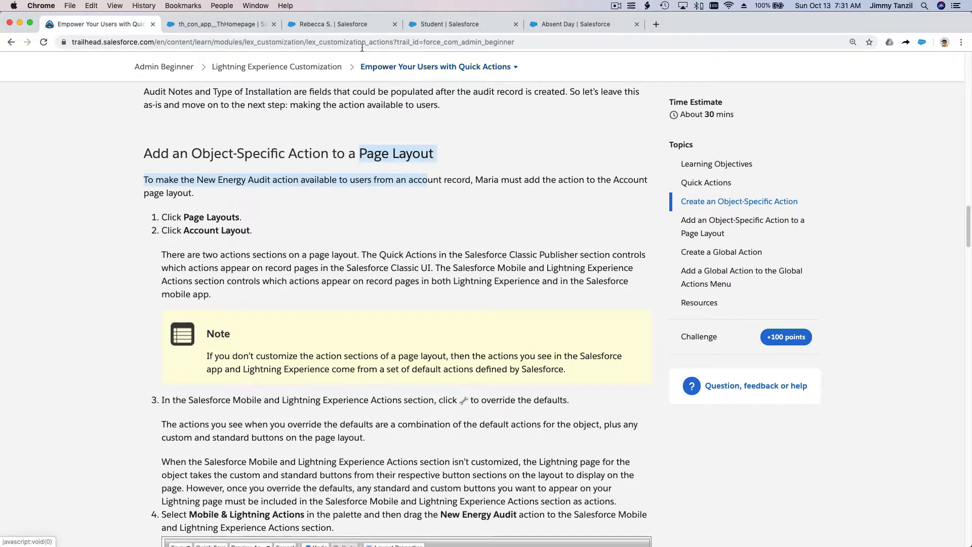
Revisit the Student page layouts and student record, and switch to the TextEdit notes to highlight the Global Action section with New Fund Raising
{"action": "left_click", "coordinate": [432, 30]}
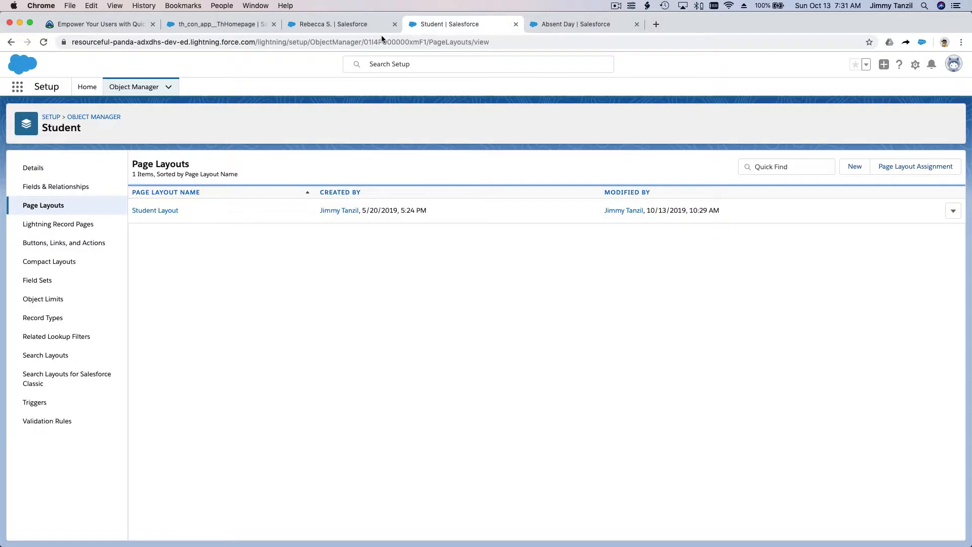
{"action": "left_click", "coordinate": [349, 31]}
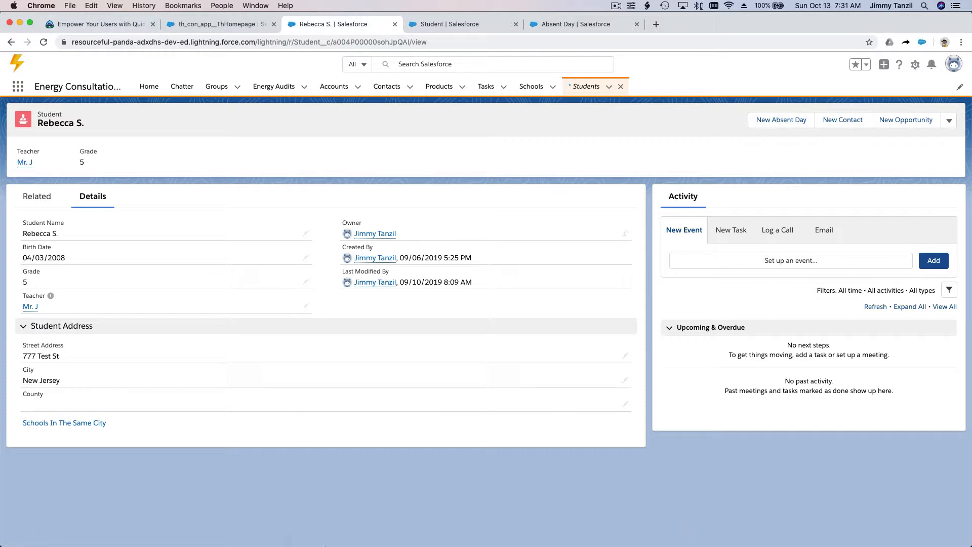
{"action": "mouse_move", "coordinate": [324, 545]}
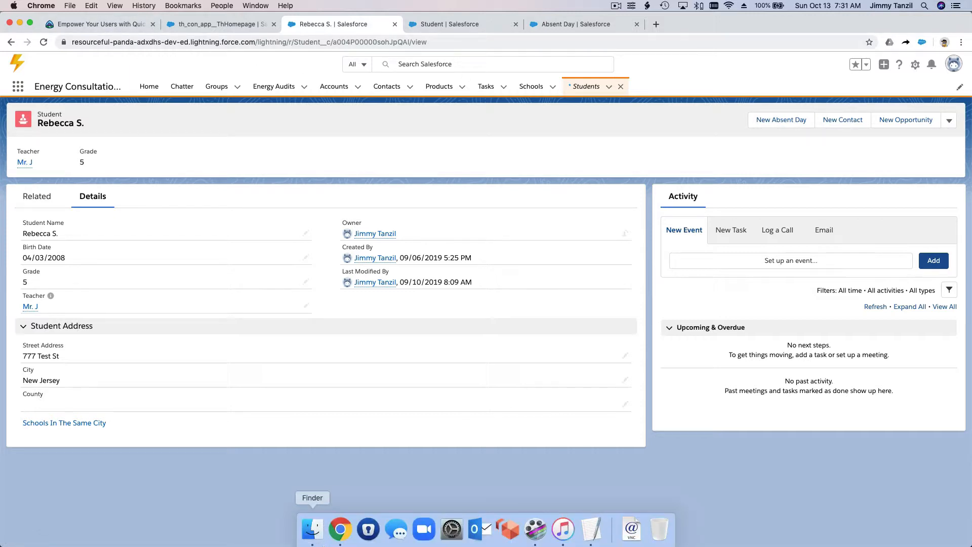
{"action": "left_click", "coordinate": [590, 529]}
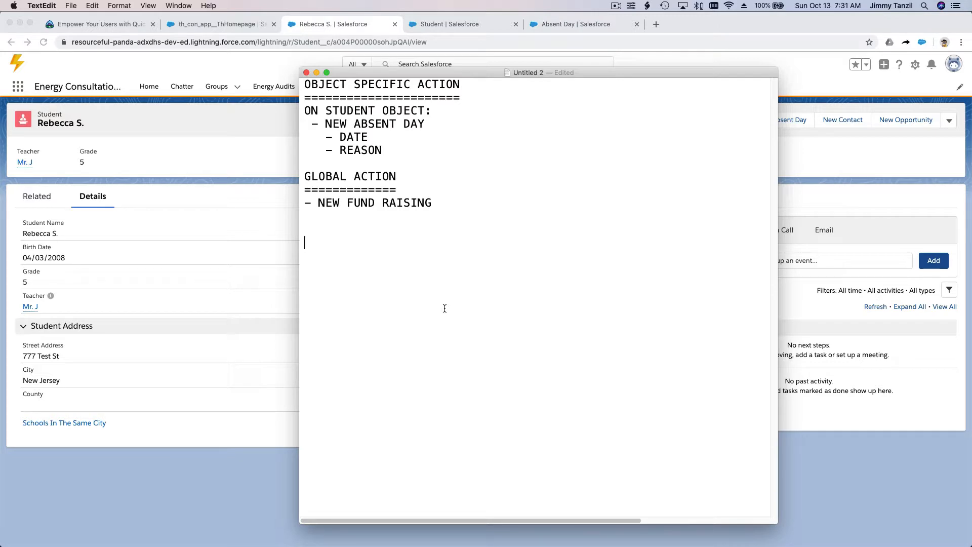
{"action": "left_click_drag", "start_coordinate": [441, 207], "coordinate": [275, 174]}
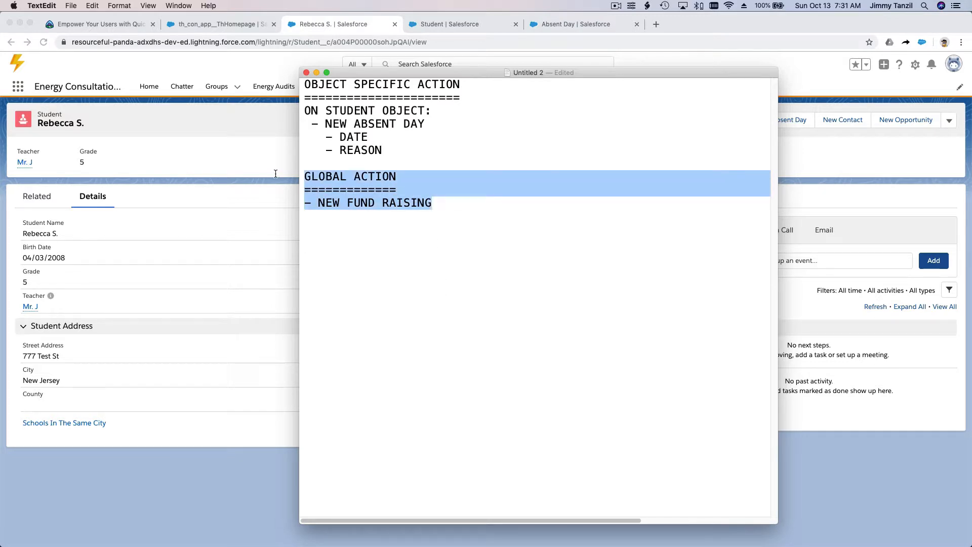
Highlight New Fund Raising under Global Action in the notes and move the notes window off the browser
{"action": "left_click", "coordinate": [413, 243]}
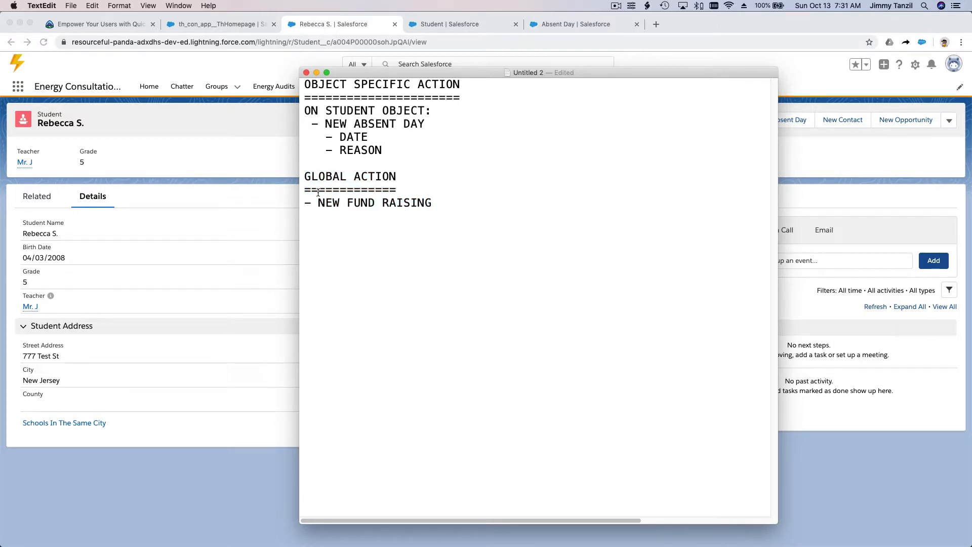
{"action": "left_click_drag", "start_coordinate": [319, 202], "coordinate": [432, 202]}
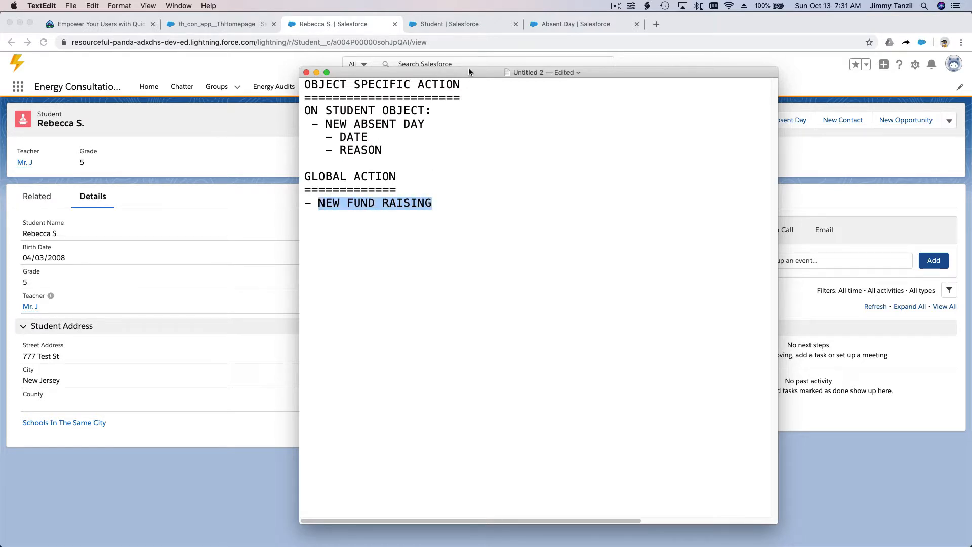
{"action": "left_click_drag", "start_coordinate": [469, 68], "coordinate": [0, 87]}
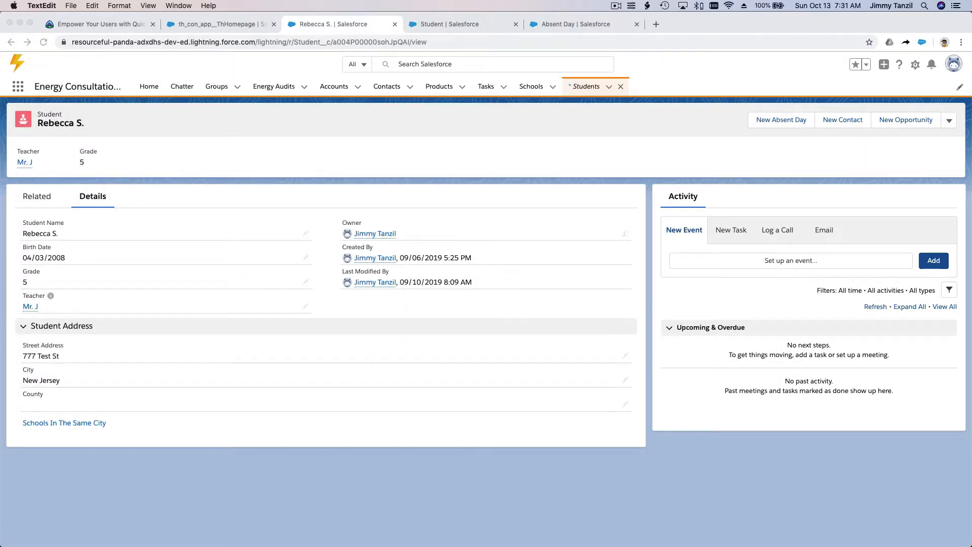
Close the Student and Absent Day setup tabs and open Setup from the student record
{"action": "left_click", "coordinate": [515, 25]}
{"action": "left_click", "coordinate": [516, 25]}
{"action": "left_click", "coordinate": [515, 24]}
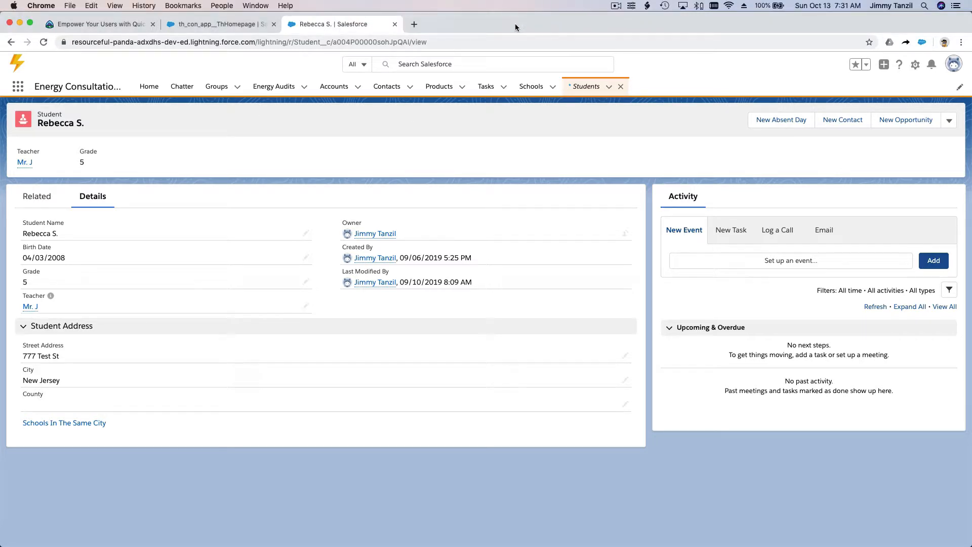
{"action": "left_click", "coordinate": [915, 65]}
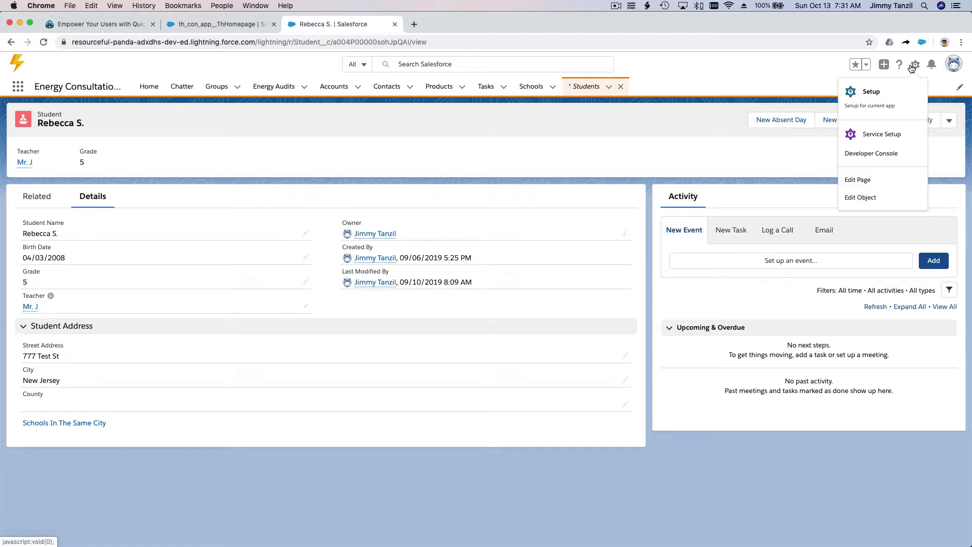
{"action": "left_click", "coordinate": [918, 95]}
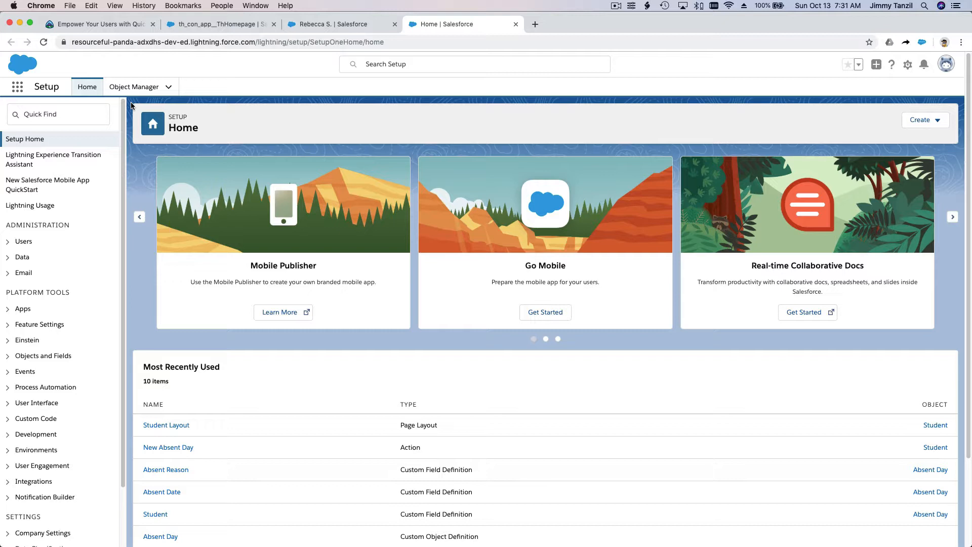
Search Setup for "publis" and view the Publisher Layouts page
{"action": "left_click", "coordinate": [82, 115]}
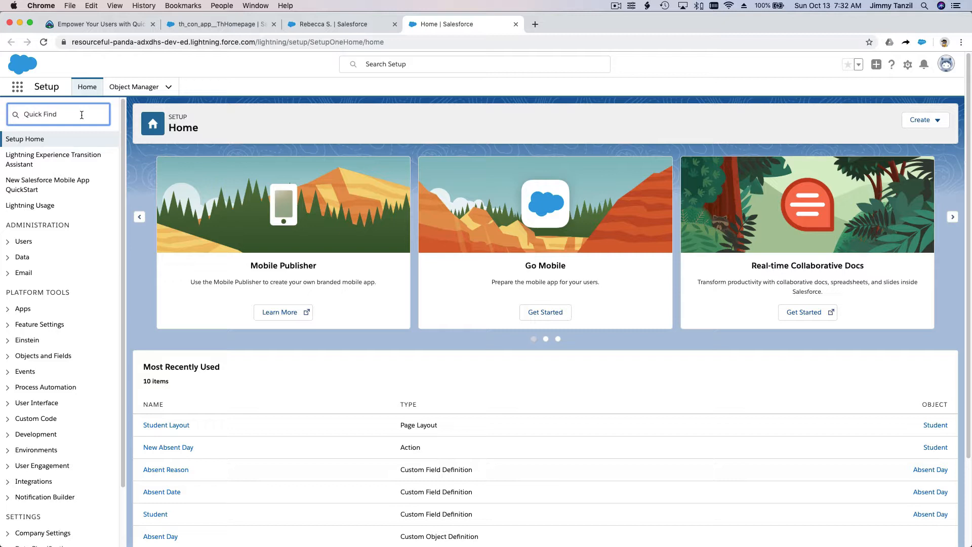
{"action": "type", "text": "publis"}
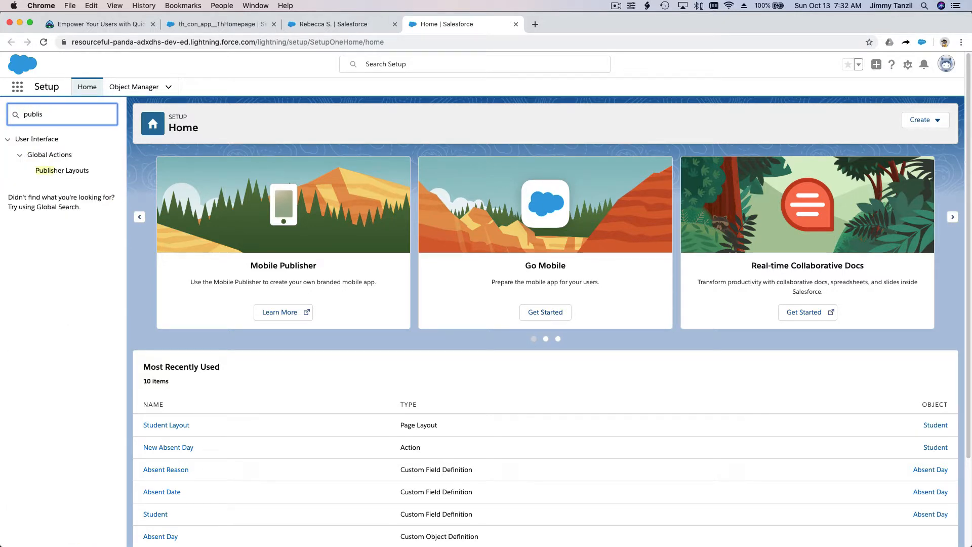
{"action": "left_click", "coordinate": [61, 177]}
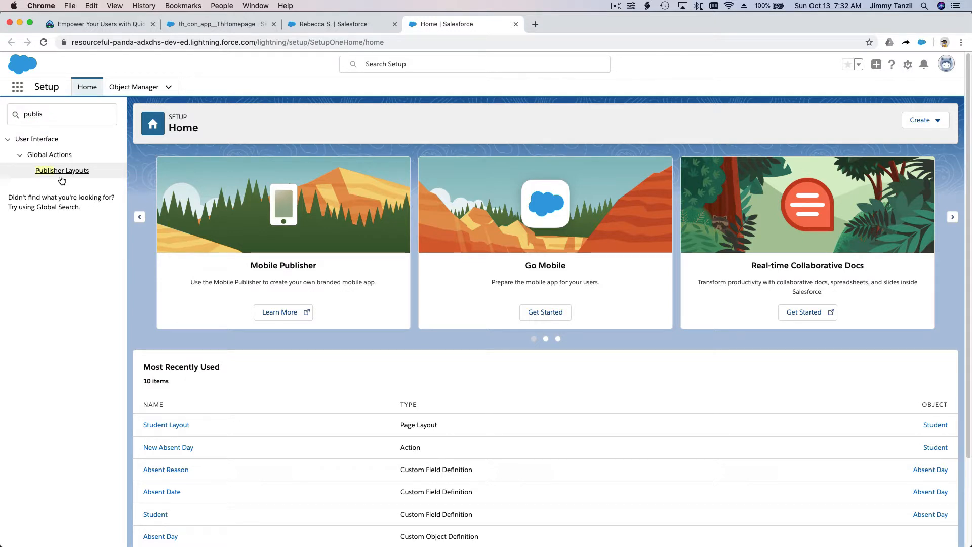
{"action": "left_click", "coordinate": [59, 175]}
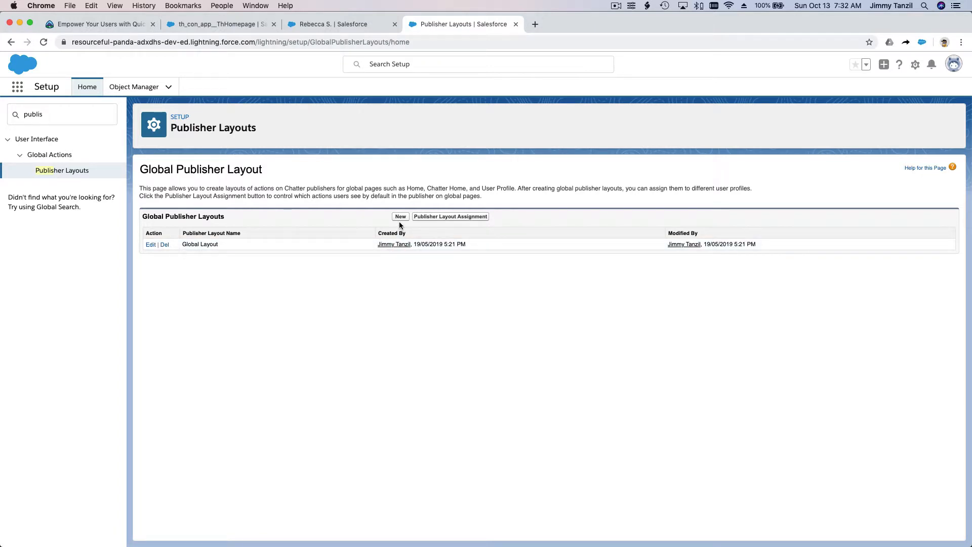
Search Setup for "global" and open the Global Actions page
{"action": "left_click", "coordinate": [69, 114]}
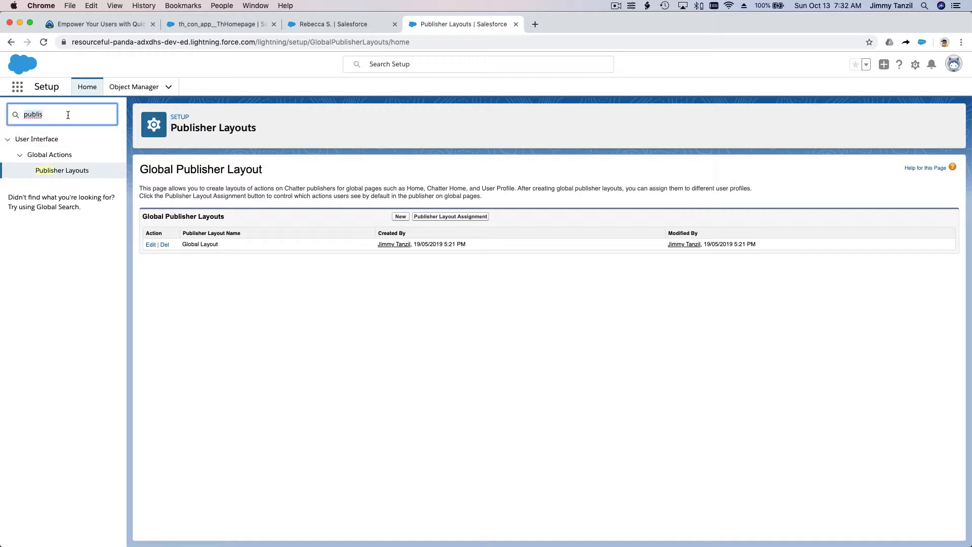
{"action": "key", "text": "super+a"}
{"action": "type", "text": "global"}
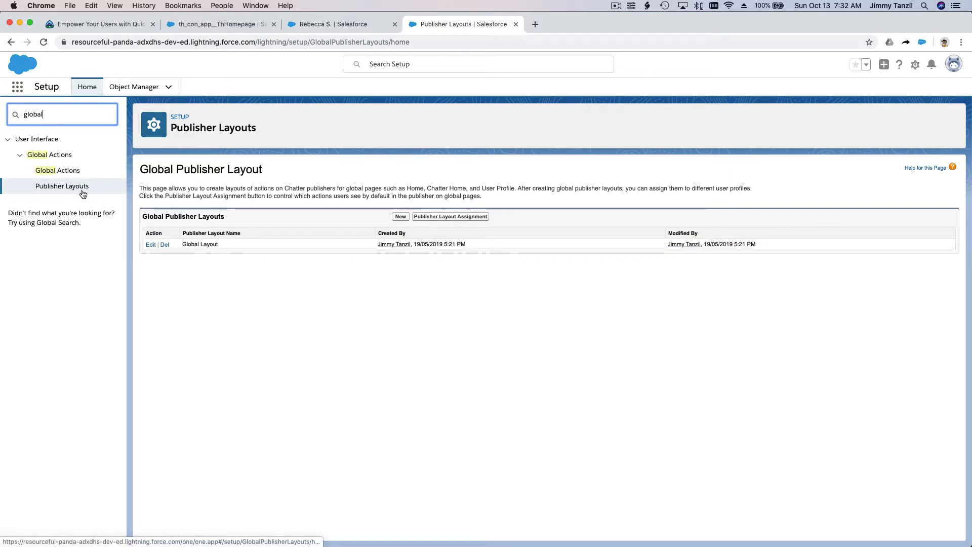
{"action": "left_click", "coordinate": [64, 175]}
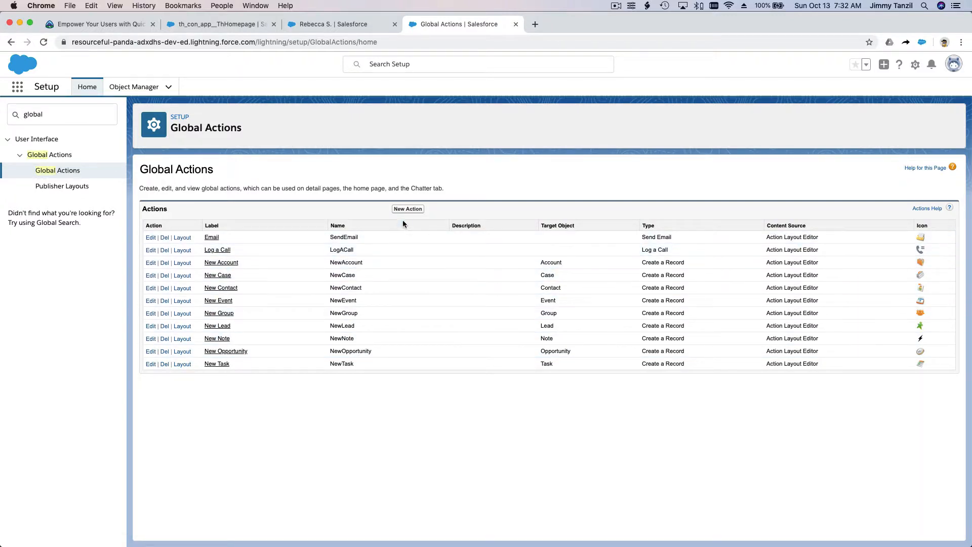
Start a new global action with action type Create a Record and Campaign as the target object
{"action": "left_click", "coordinate": [413, 213]}
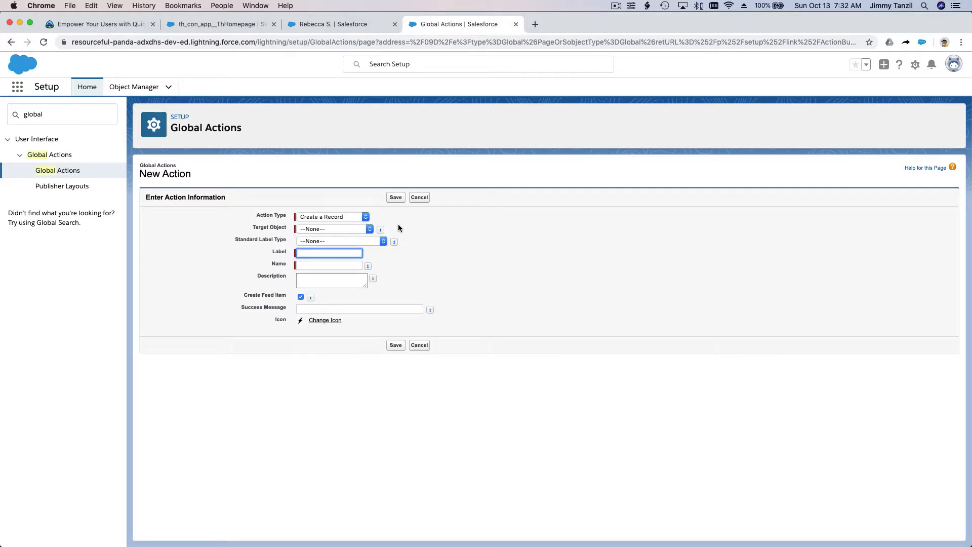
{"action": "left_click", "coordinate": [342, 217]}
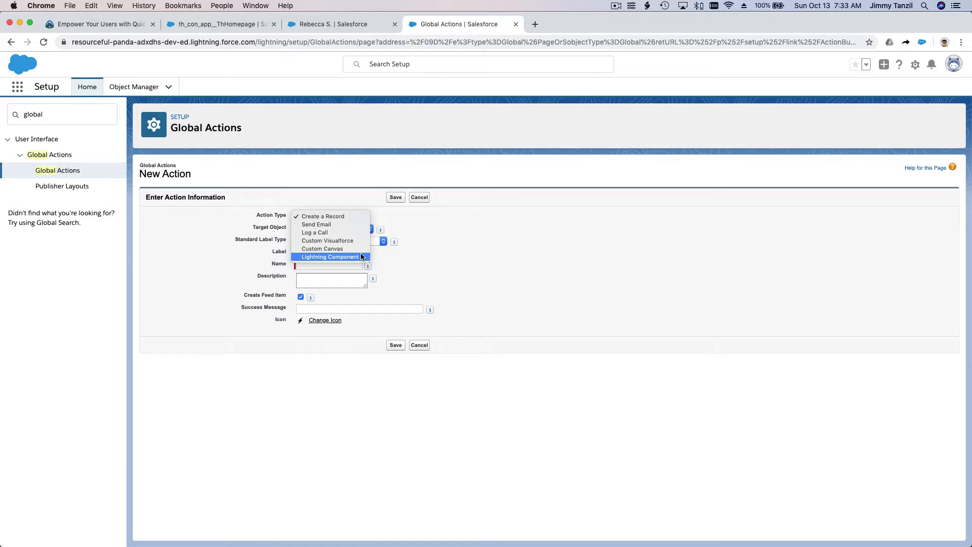
{"action": "left_click", "coordinate": [371, 214]}
{"action": "left_click", "coordinate": [363, 226]}
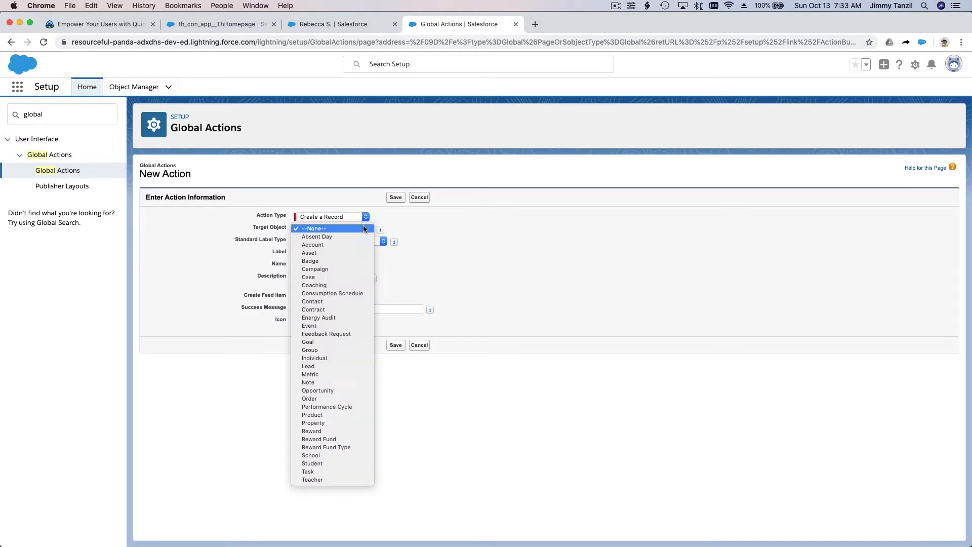
{"action": "left_click", "coordinate": [350, 269]}
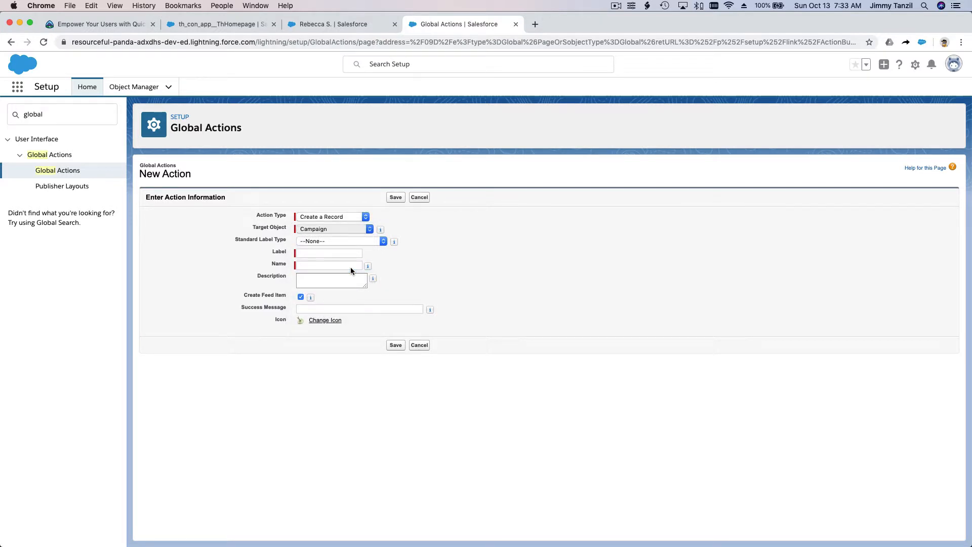
Label the action New Fund Raising, set its success message to "New Fund Raising Successfully Created!", and save it
{"action": "left_click", "coordinate": [341, 252]}
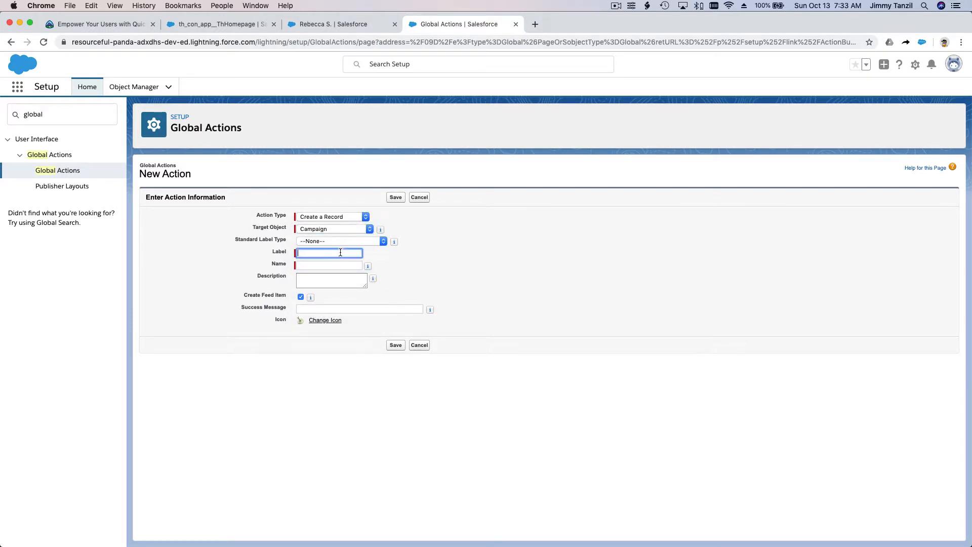
{"action": "left_click", "coordinate": [340, 252]}
{"action": "type", "text": "New F"}
{"action": "key", "text": "Tab"}
{"action": "key", "text": "Tab"}
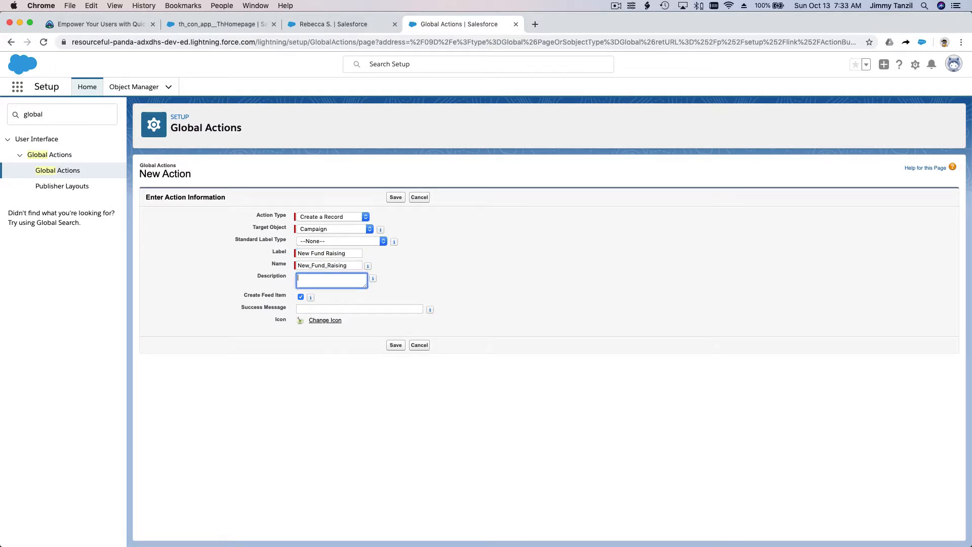
{"action": "left_click", "coordinate": [359, 308]}
{"action": "type", "text": "New F"}
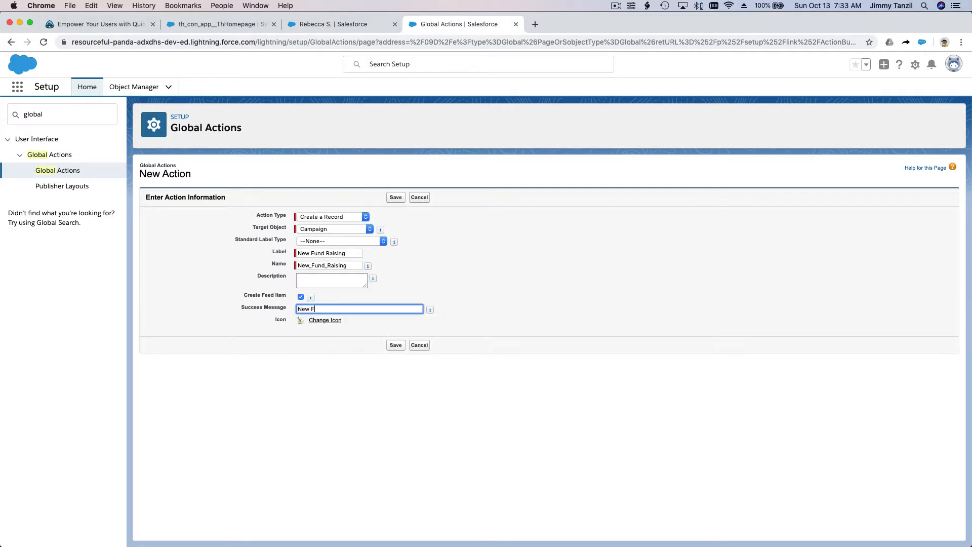
{"action": "type", "text": "und Raising Successfully Created!"}
{"action": "left_click", "coordinate": [517, 289]}
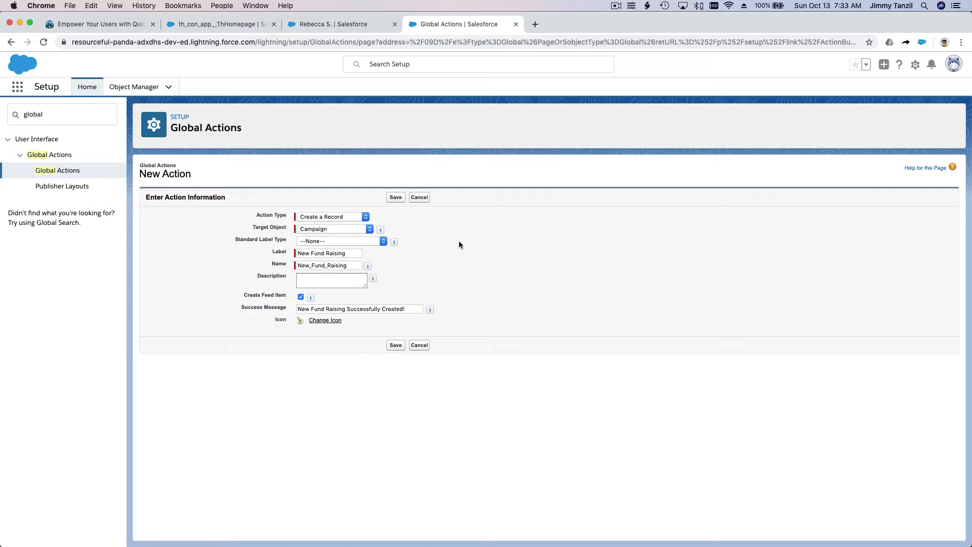
{"action": "left_click", "coordinate": [393, 199]}
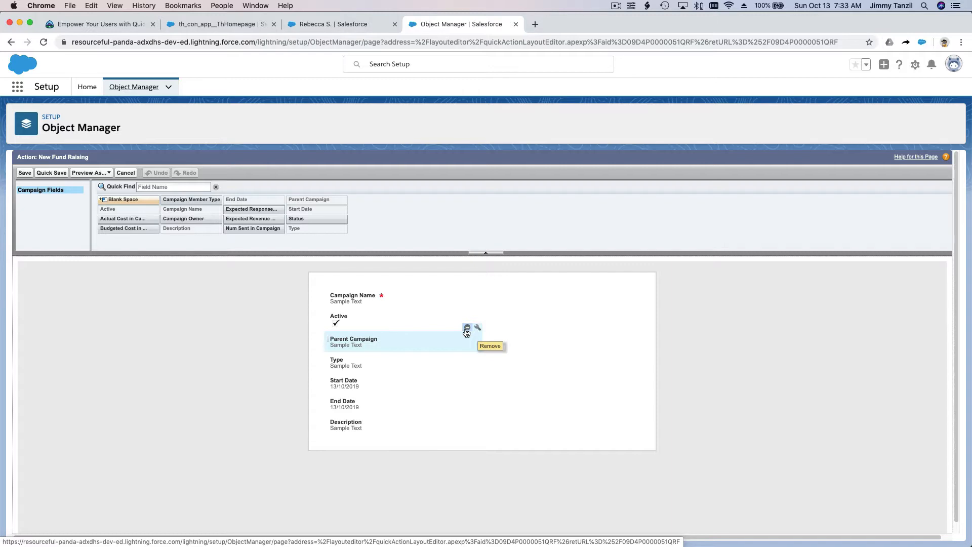
Remove the Parent Campaign and Type fields from the New Fund Raising action layout and save the layout
{"action": "left_click", "coordinate": [467, 328]}
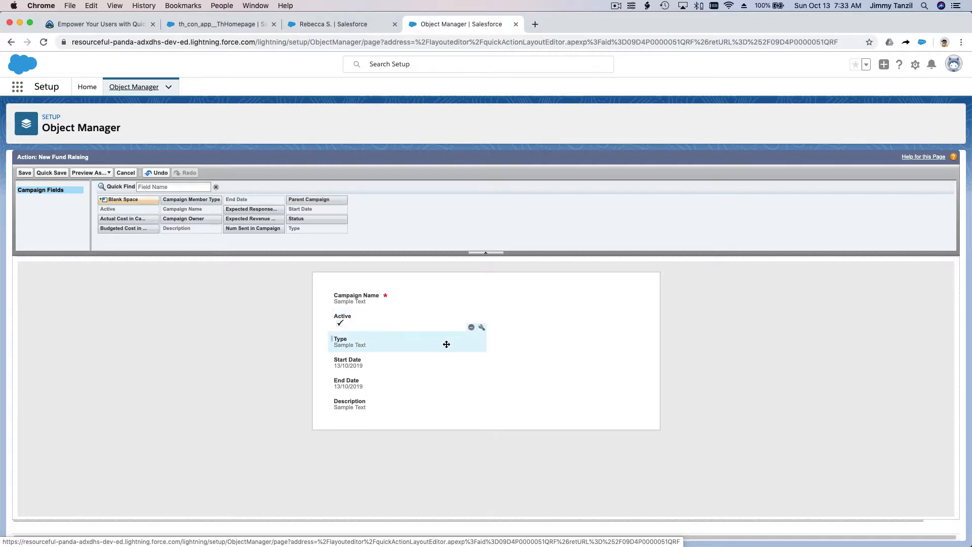
{"action": "left_click", "coordinate": [471, 329]}
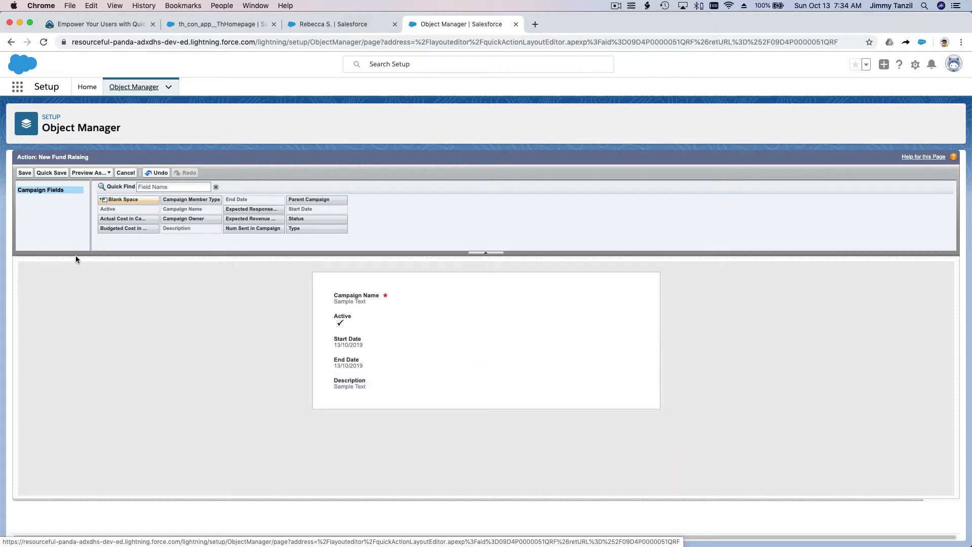
{"action": "left_click", "coordinate": [24, 173]}
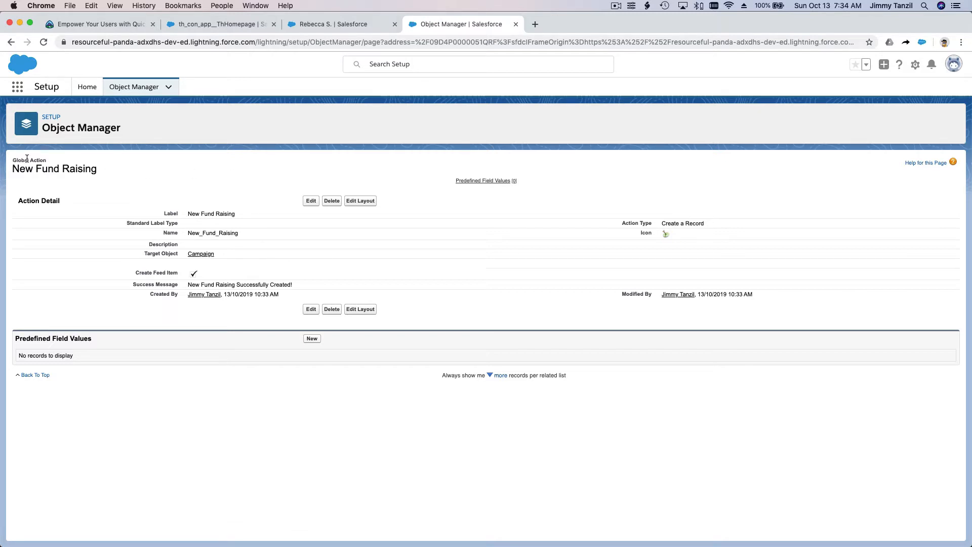
Review the New Fund Raising action's heading and check the header's Global Actions list for it
{"action": "left_click_drag", "start_coordinate": [13, 158], "coordinate": [107, 171]}
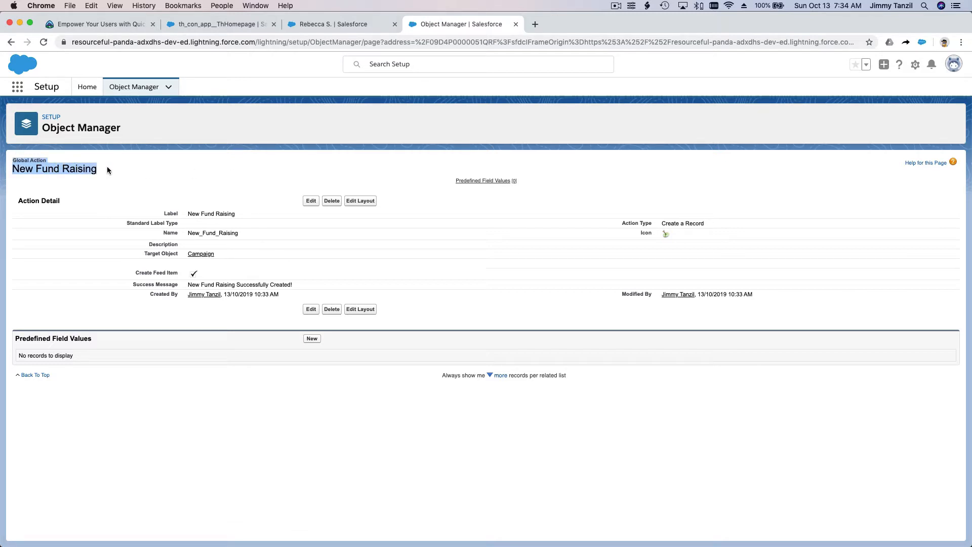
{"action": "left_click", "coordinate": [107, 167]}
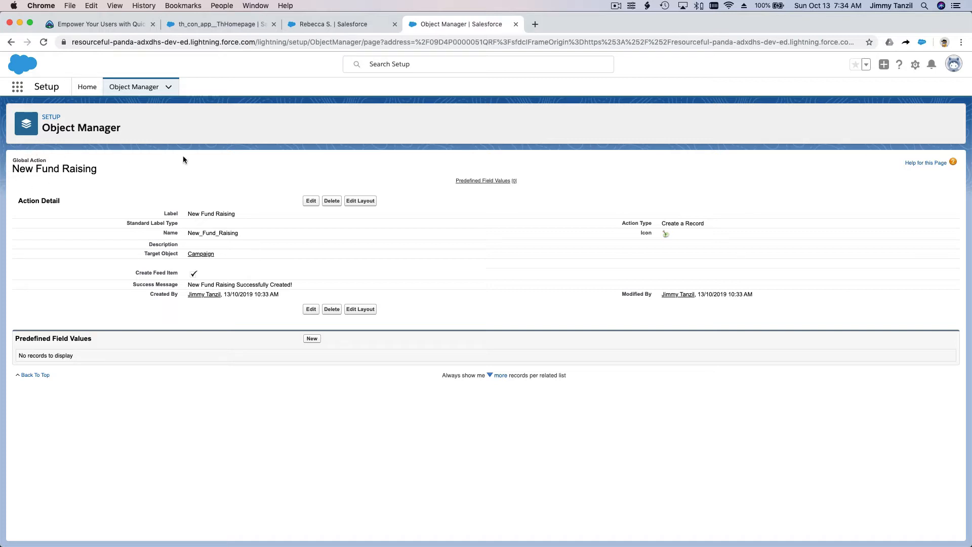
{"action": "left_click", "coordinate": [885, 66]}
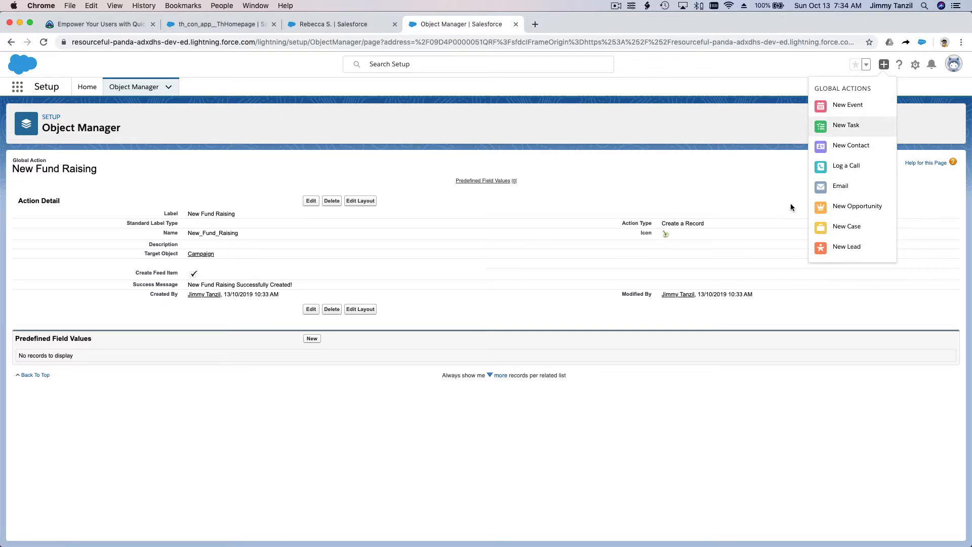
{"action": "left_click", "coordinate": [714, 129]}
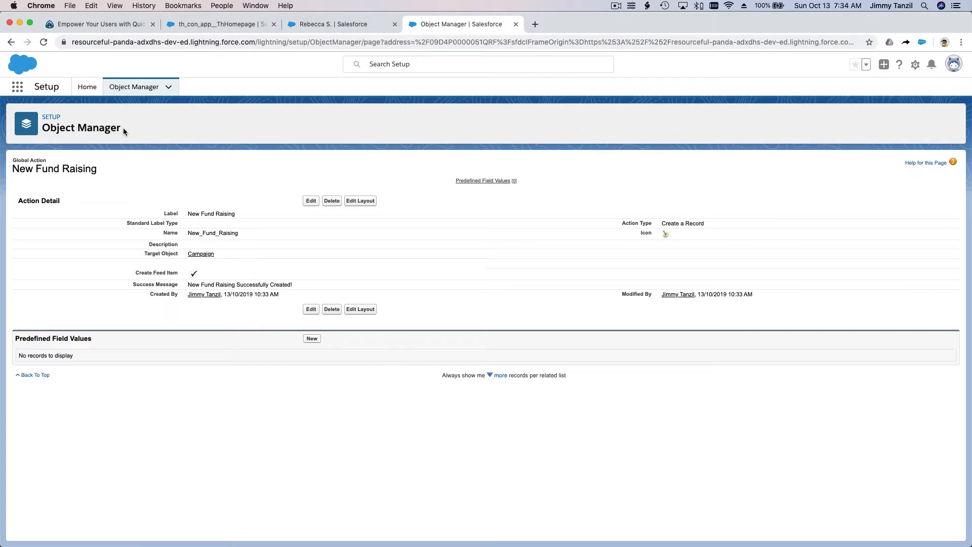
Return to Publisher Layouts in Setup, recheck the Global Actions list, and back out of creating a new publisher layout
{"action": "left_click", "coordinate": [86, 95]}
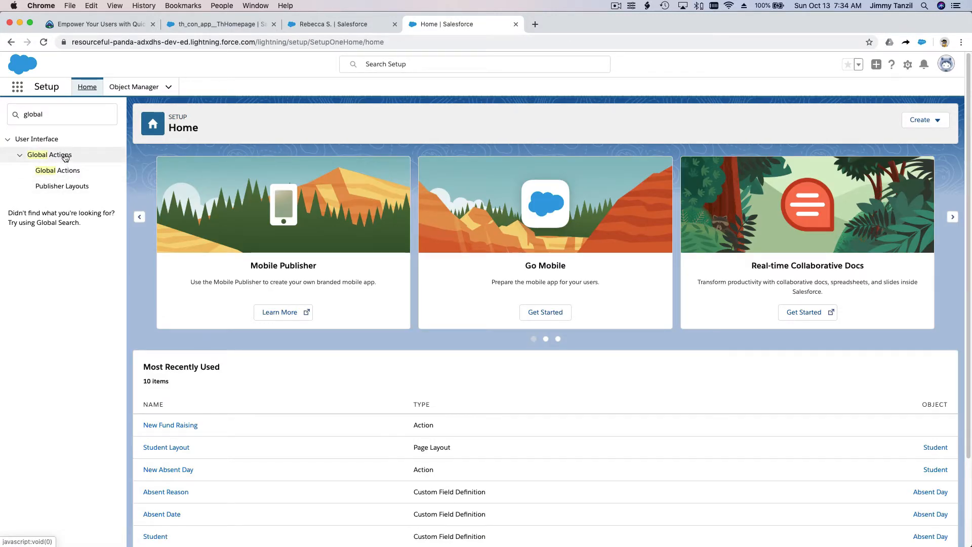
{"action": "left_click", "coordinate": [69, 189]}
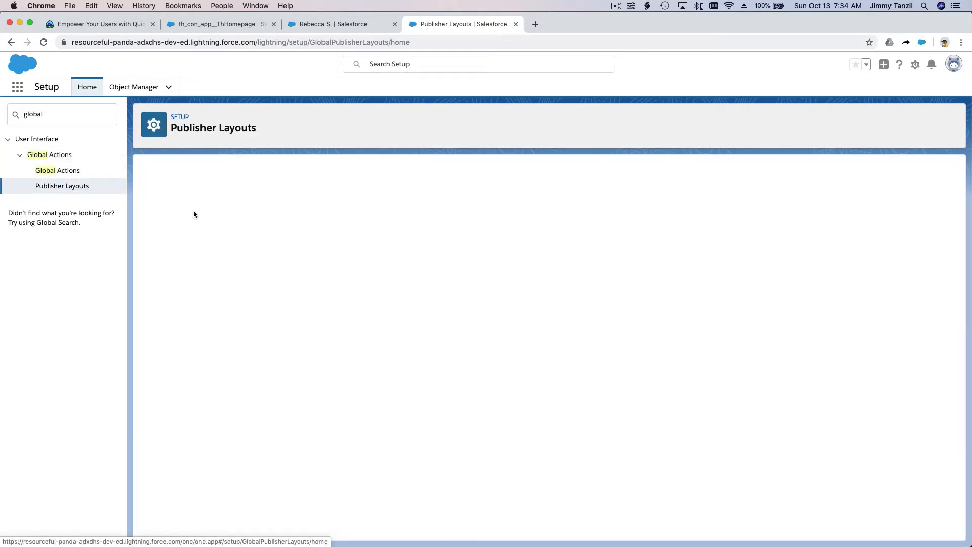
{"action": "left_click", "coordinate": [884, 64]}
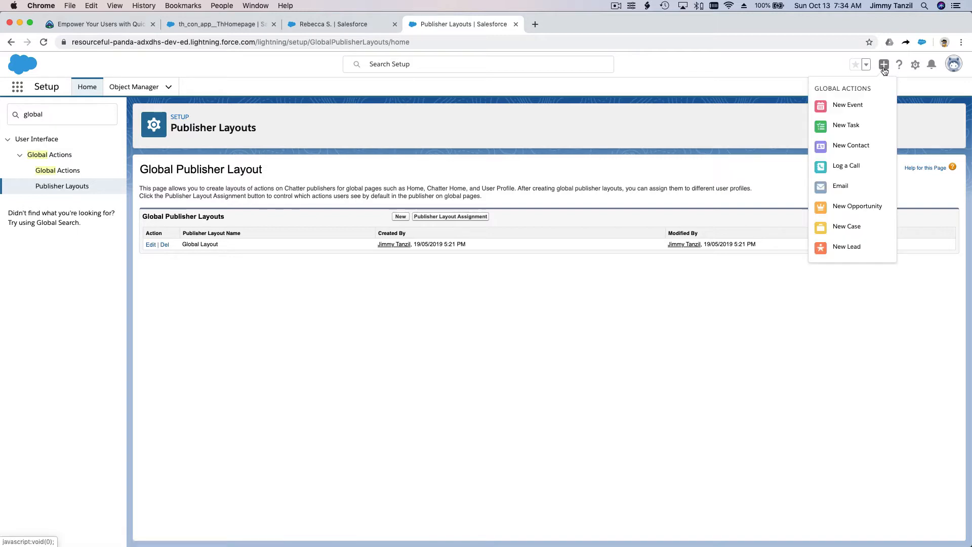
{"action": "left_click", "coordinate": [810, 336]}
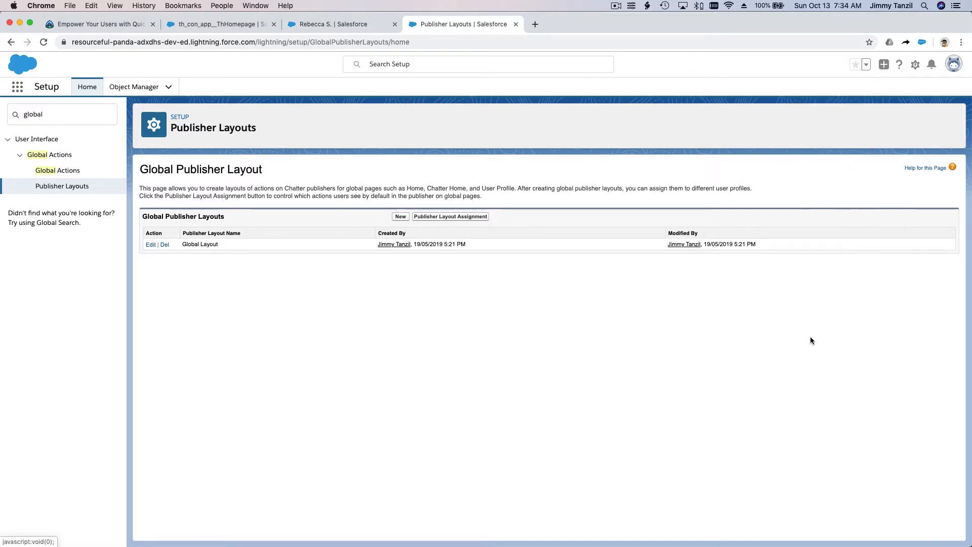
{"action": "left_click", "coordinate": [400, 218]}
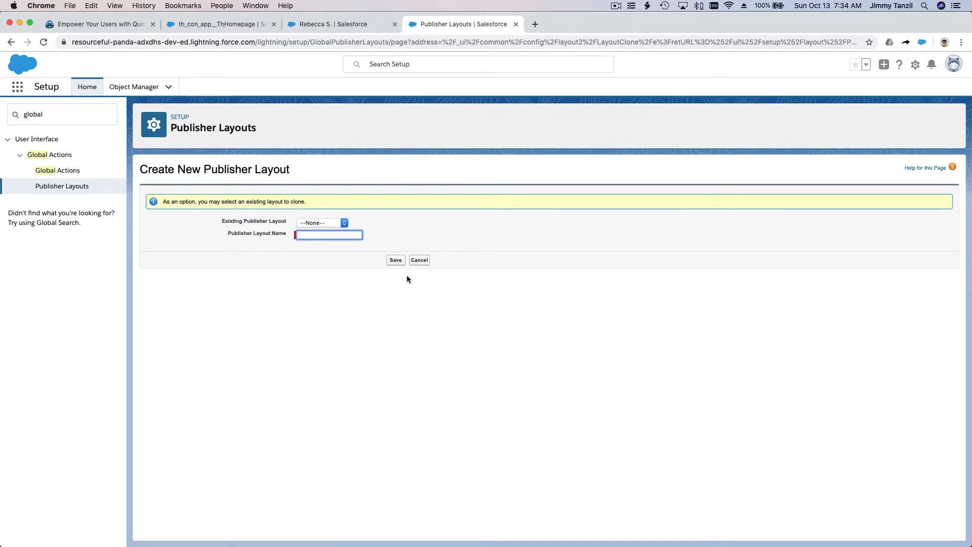
{"action": "left_click", "coordinate": [419, 260]}
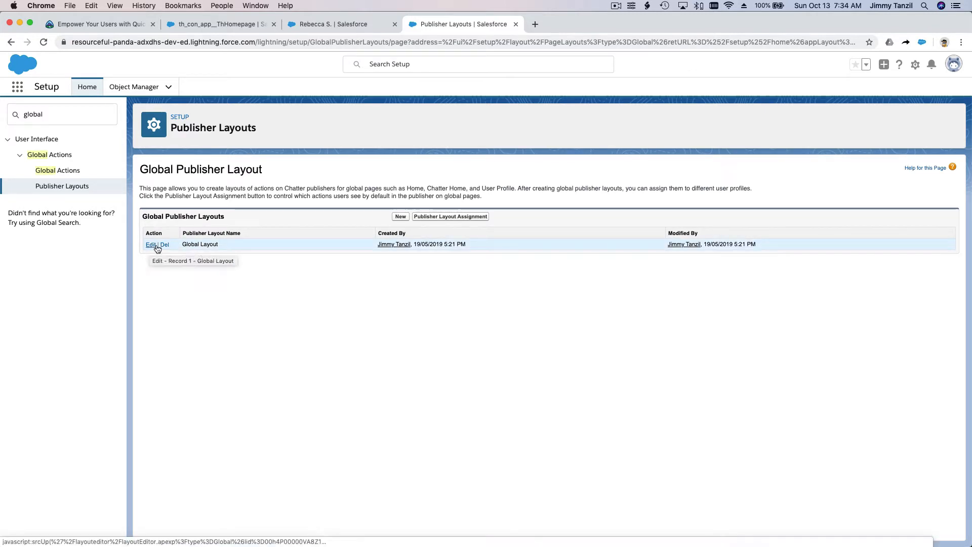
Add New Fund Raising before Post in the Global Layout's Salesforce Classic Publisher quick actions and save the layout
{"action": "left_click", "coordinate": [151, 245]}
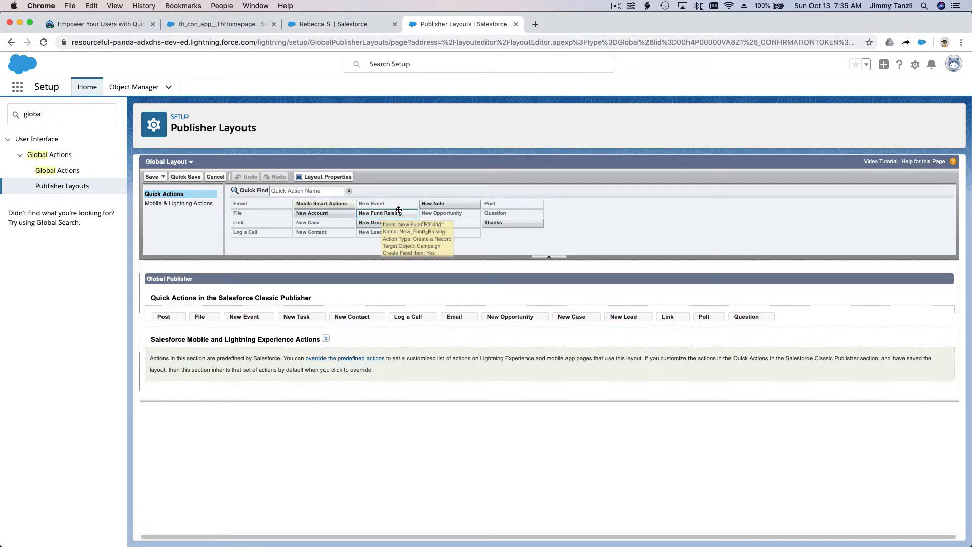
{"action": "left_click_drag", "start_coordinate": [402, 213], "coordinate": [185, 319]}
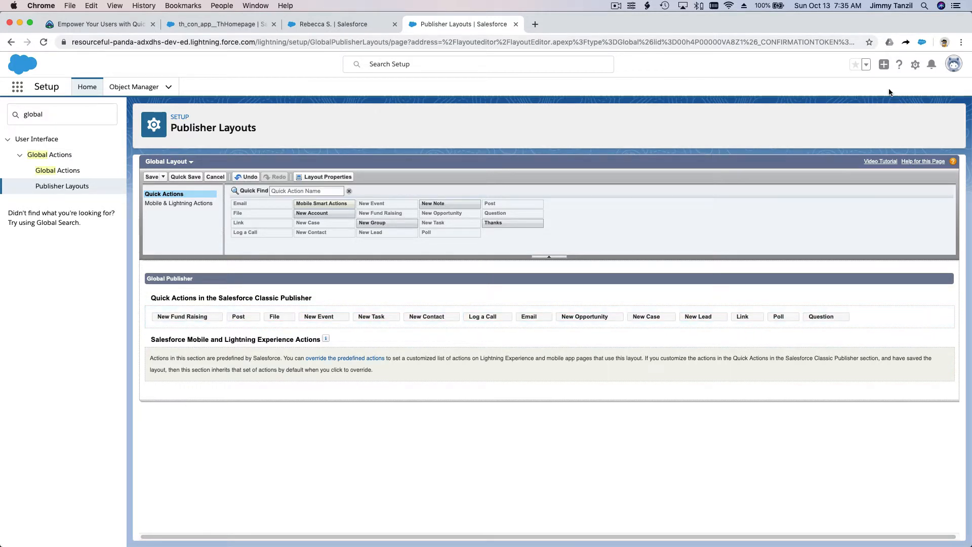
{"action": "left_click", "coordinate": [884, 64]}
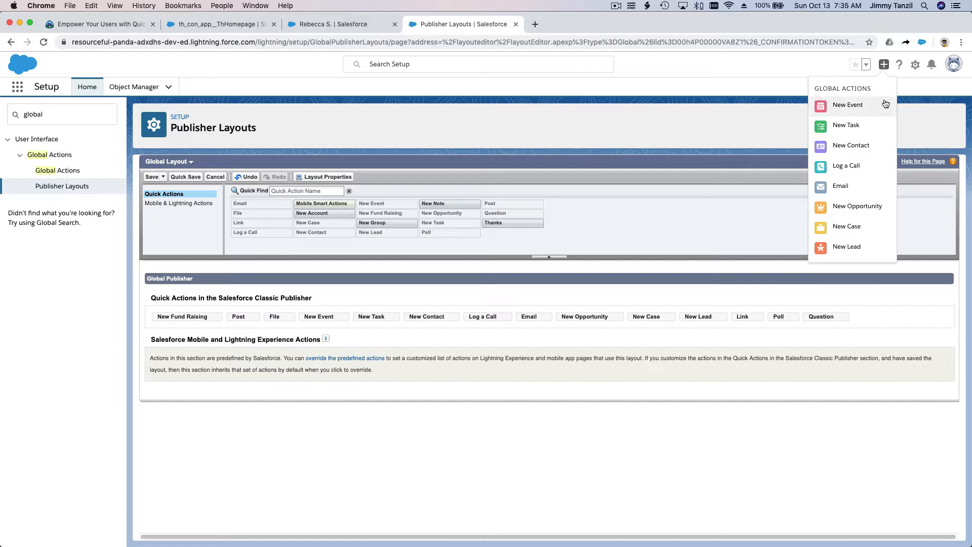
{"action": "left_click", "coordinate": [636, 458]}
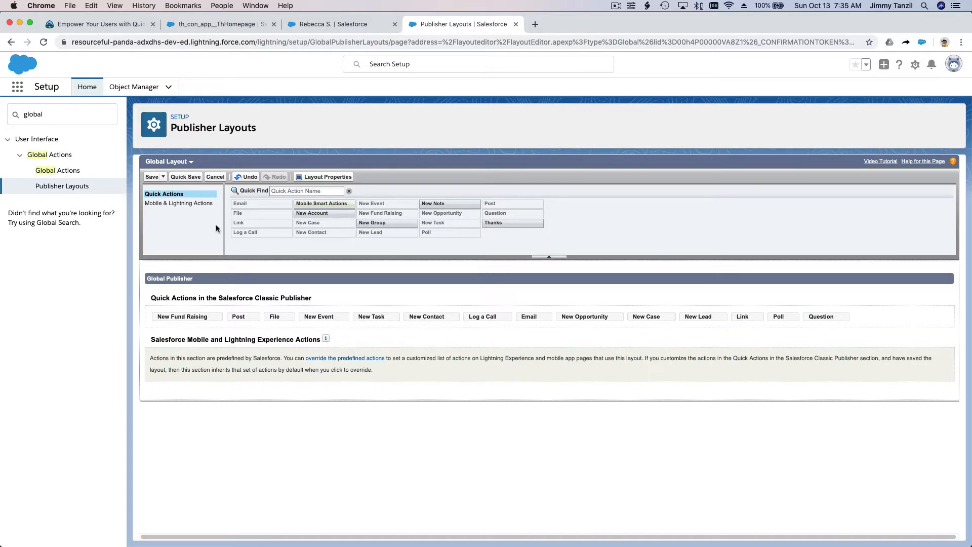
{"action": "left_click", "coordinate": [152, 176]}
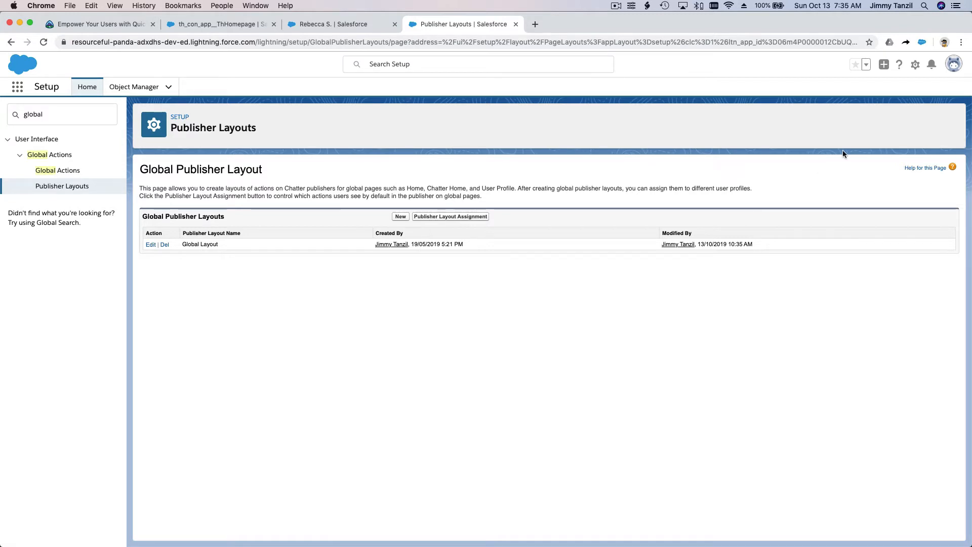
Check the header's Global Actions list for New Fund Raising, reload the page, and check the list again
{"action": "left_click", "coordinate": [885, 66]}
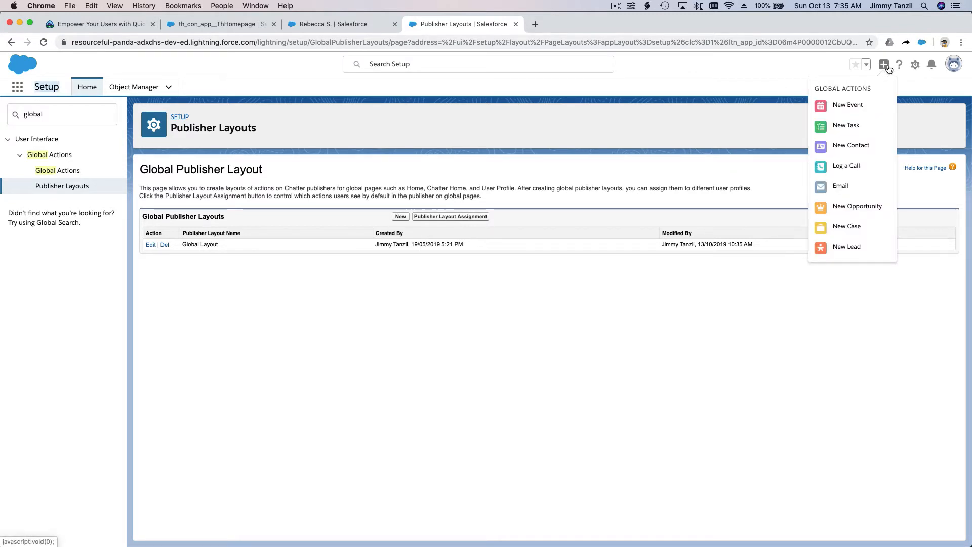
{"action": "left_click", "coordinate": [723, 107]}
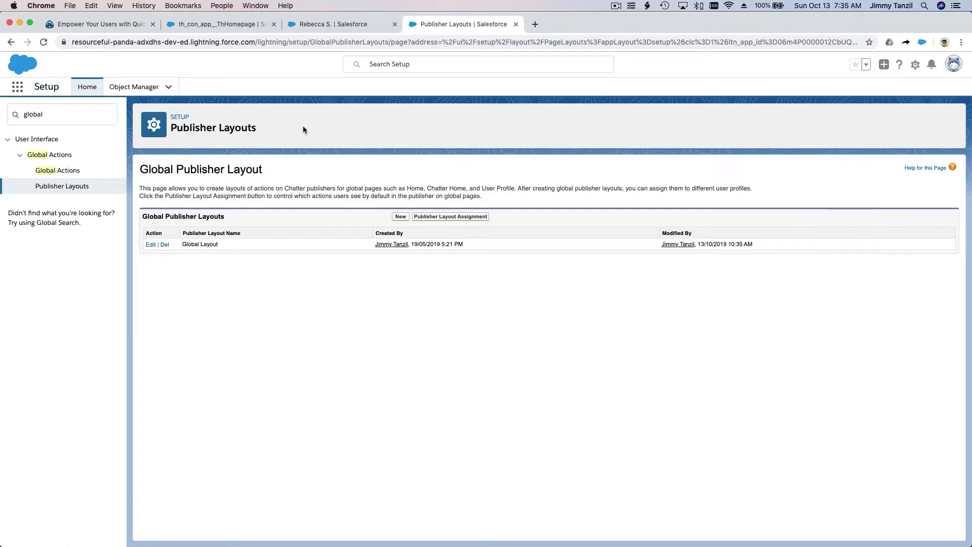
{"action": "left_click", "coordinate": [42, 44]}
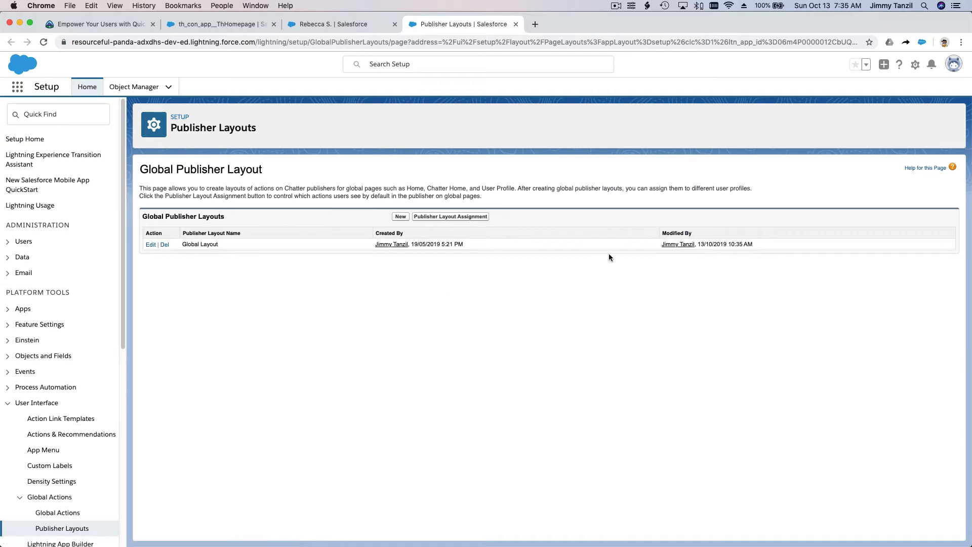
{"action": "left_click", "coordinate": [882, 67]}
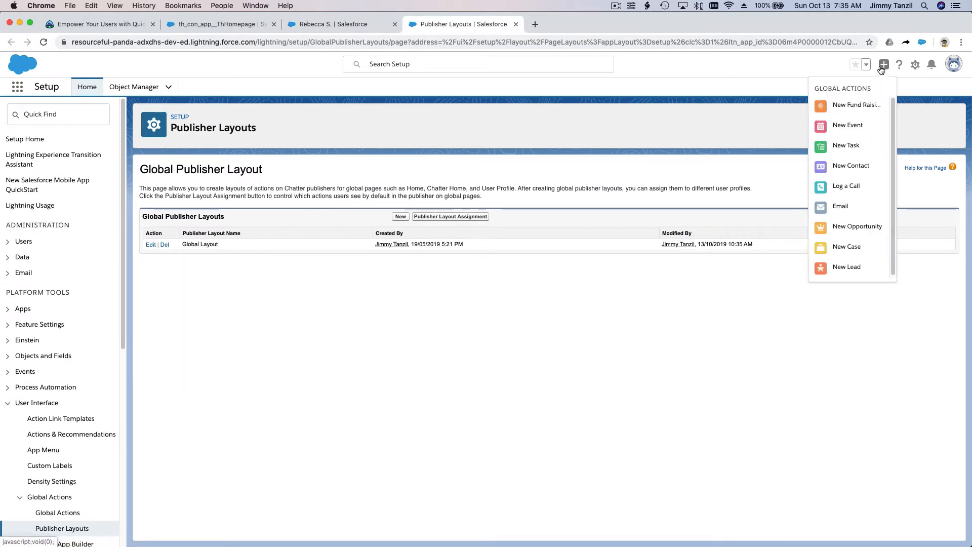
Start a New Fund Raising record from the global actions, name the campaign "Grade 7 Trip to Evans Lake", and mark it active
{"action": "left_click", "coordinate": [863, 109]}
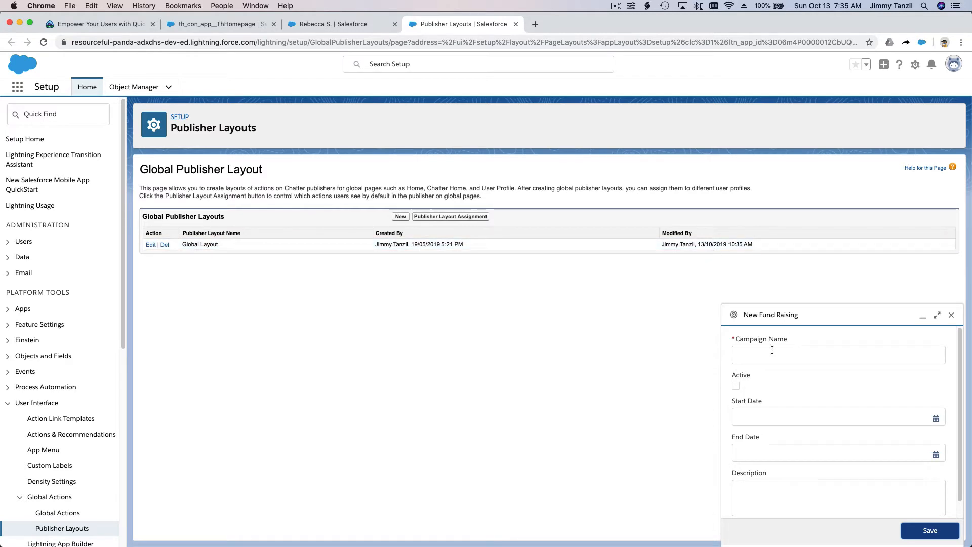
{"action": "left_click", "coordinate": [772, 354]}
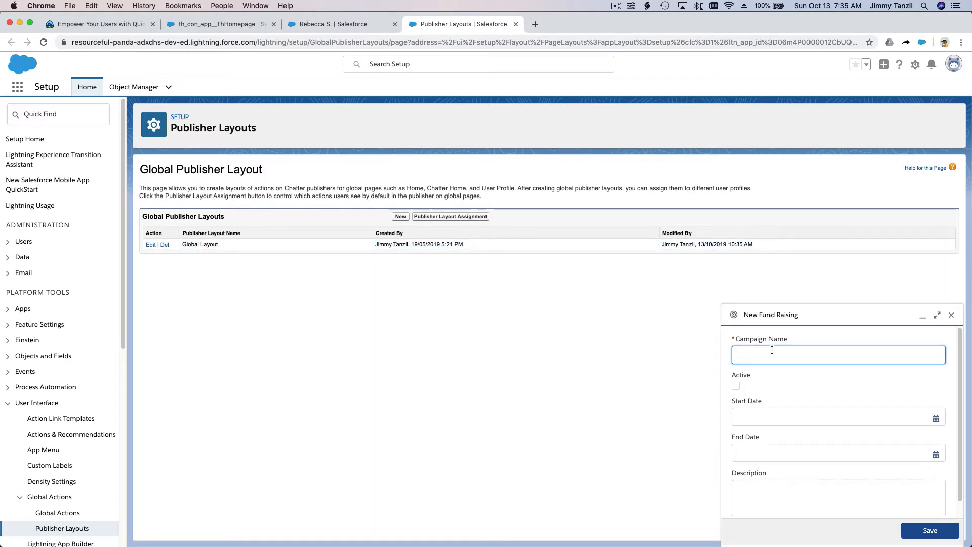
{"action": "type", "text": "Trip to Ev"}
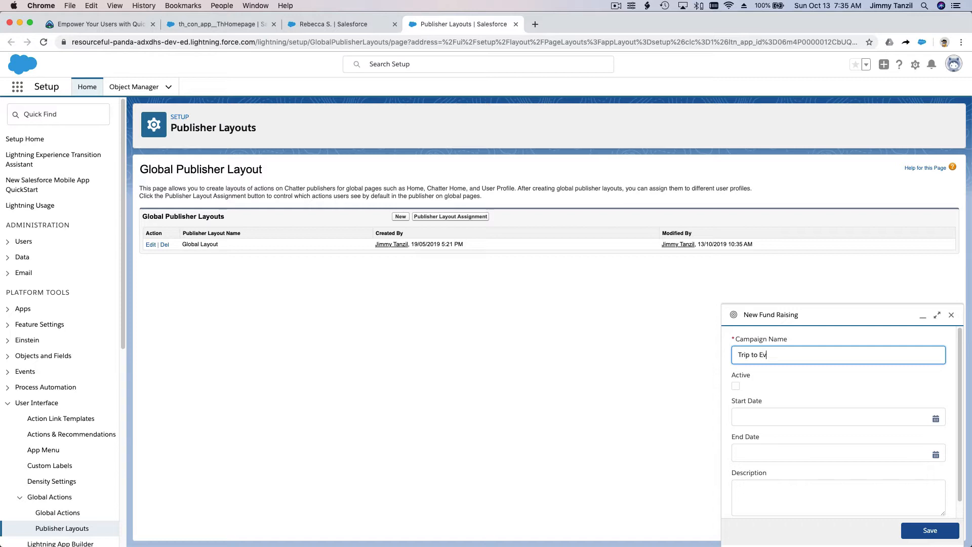
{"action": "type", "text": "ans Lake"}
{"action": "left_click", "coordinate": [736, 386]}
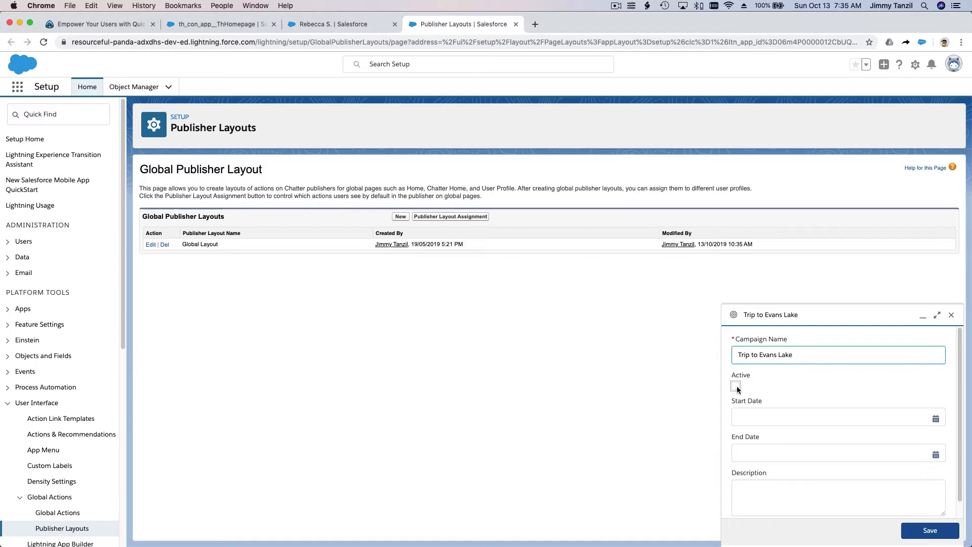
{"action": "left_click", "coordinate": [740, 357]}
{"action": "type", "text": "Grade 7"}
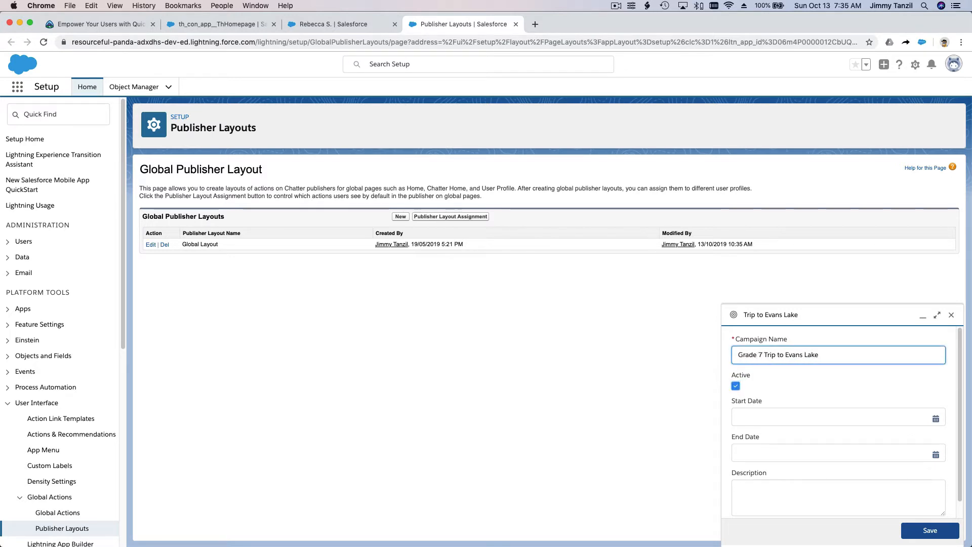
Set the campaign's start date to 01/05/2019
{"action": "left_click", "coordinate": [823, 420]}
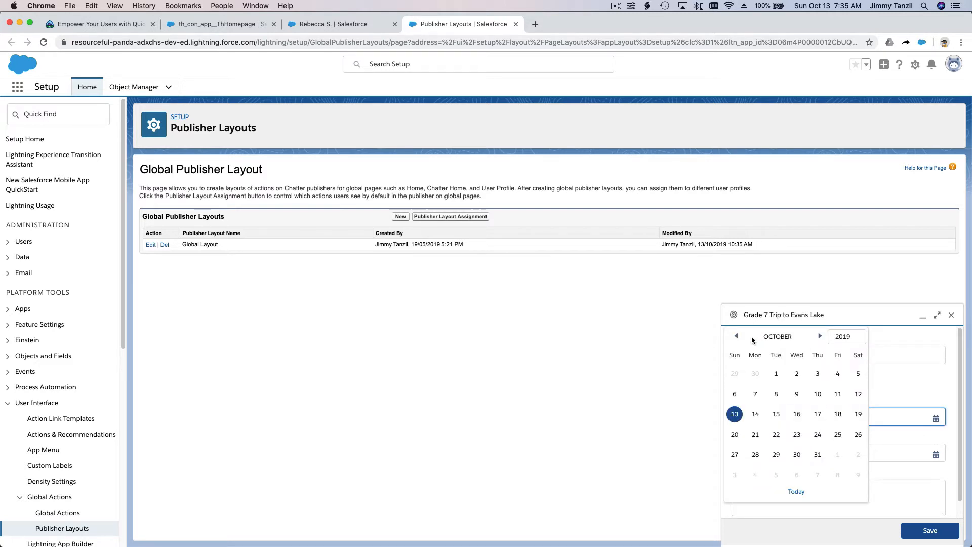
{"action": "left_click", "coordinate": [800, 339]}
{"action": "left_click", "coordinate": [737, 336]}
{"action": "left_click", "coordinate": [737, 337]}
{"action": "left_click", "coordinate": [737, 336]}
{"action": "left_click", "coordinate": [737, 336]}
{"action": "left_click", "coordinate": [737, 336]}
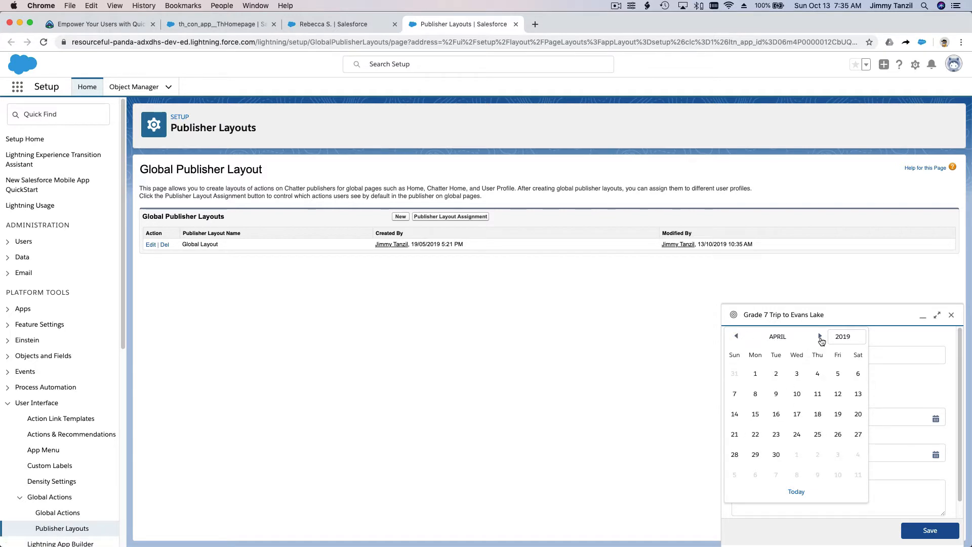
{"action": "left_click", "coordinate": [796, 373]}
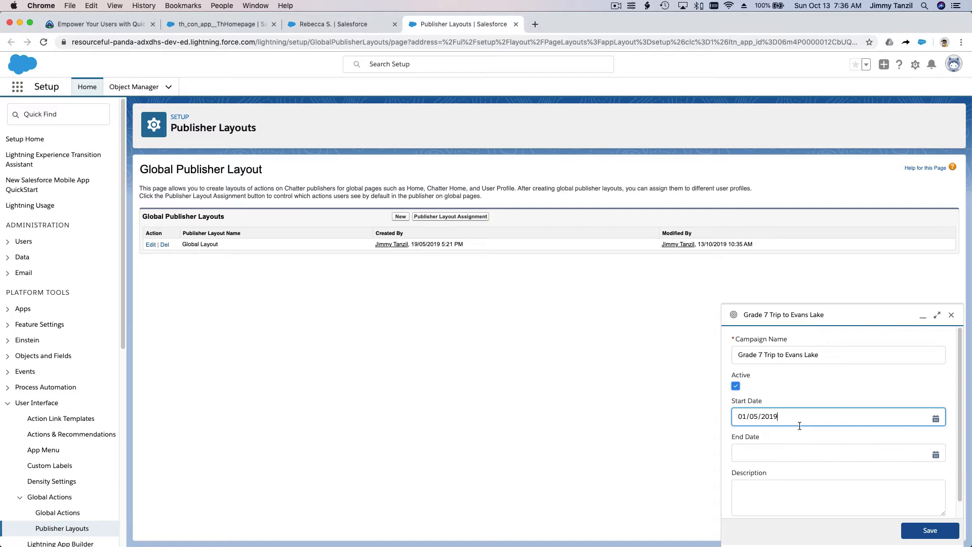
Set the campaign's end date to 04/05/2019
{"action": "left_click", "coordinate": [784, 452]}
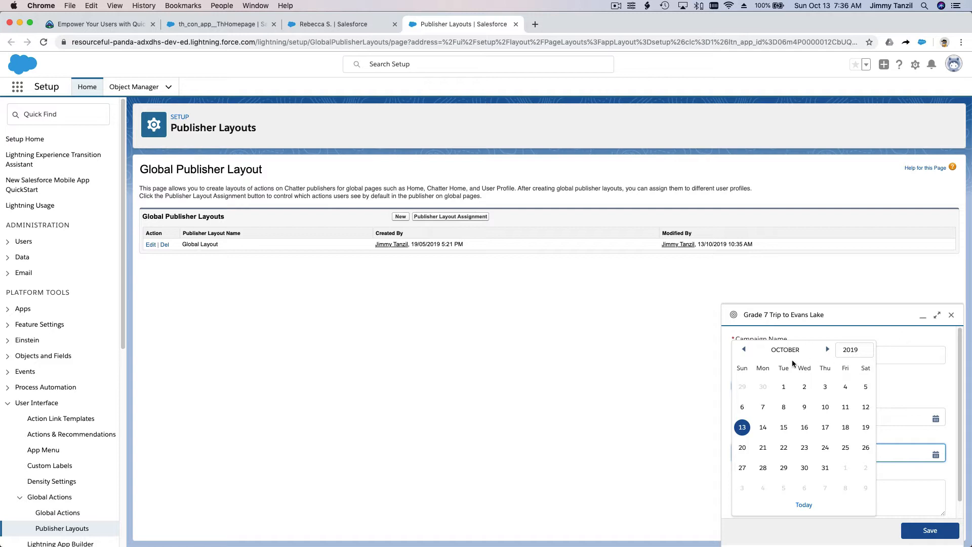
{"action": "left_click", "coordinate": [744, 351]}
{"action": "left_click", "coordinate": [744, 350]}
{"action": "left_click", "coordinate": [745, 351]}
{"action": "left_click", "coordinate": [745, 350]}
{"action": "left_click", "coordinate": [744, 350]}
{"action": "left_click", "coordinate": [745, 351]}
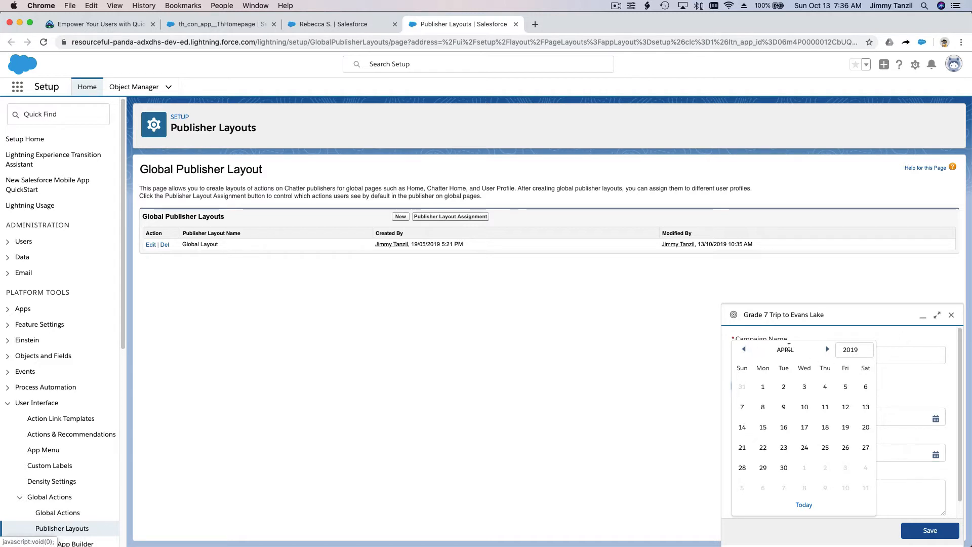
{"action": "left_click", "coordinate": [828, 350]}
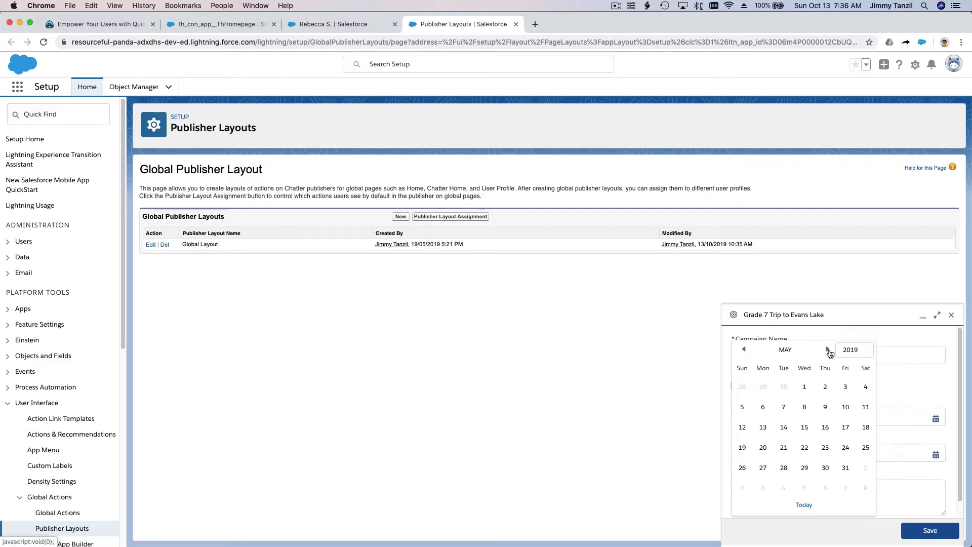
{"action": "left_click", "coordinate": [860, 388]}
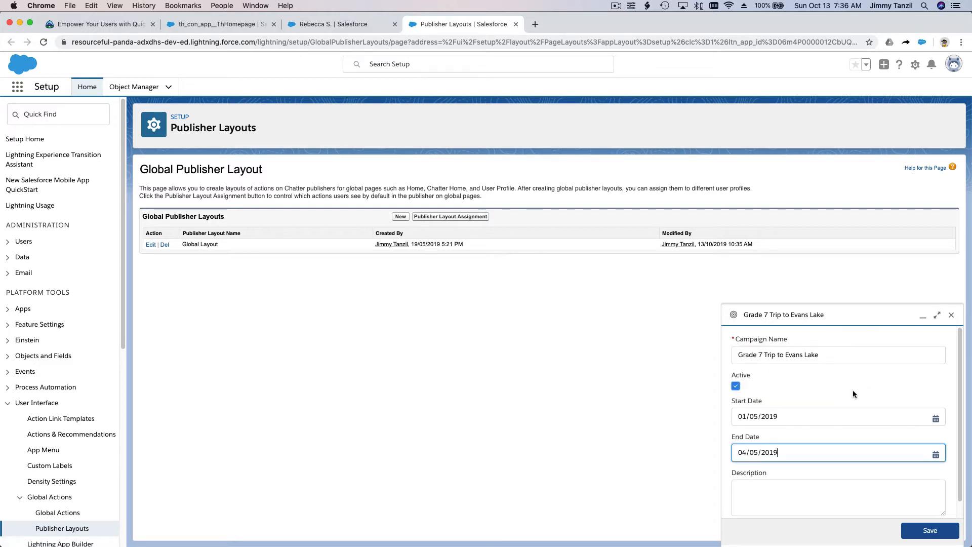
Enter the campaign description "Fund raising for funding the grade 7 trip to evans lake."
{"action": "left_click", "coordinate": [909, 502]}
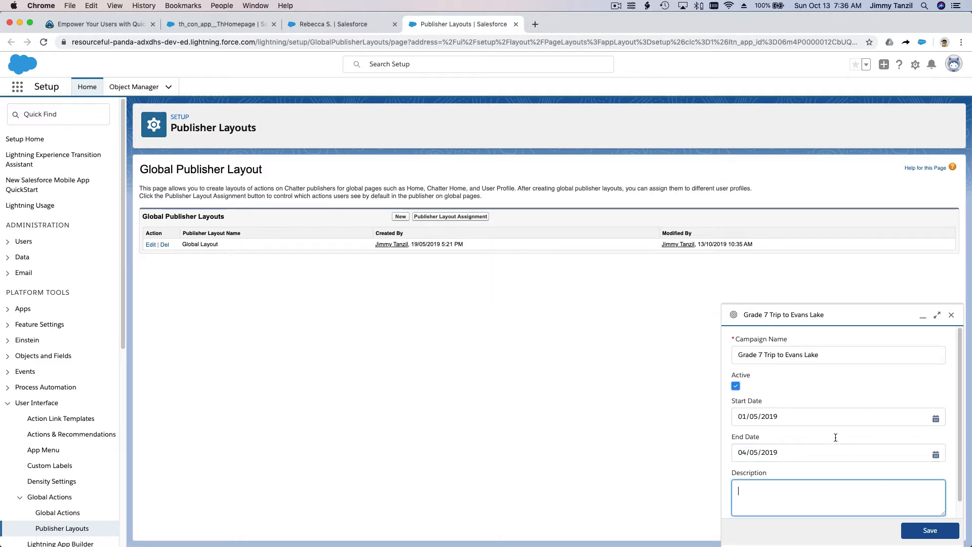
{"action": "type", "text": "Fn"}
{"action": "key", "text": "BackSpace"}
{"action": "type", "text": "und raising for"}
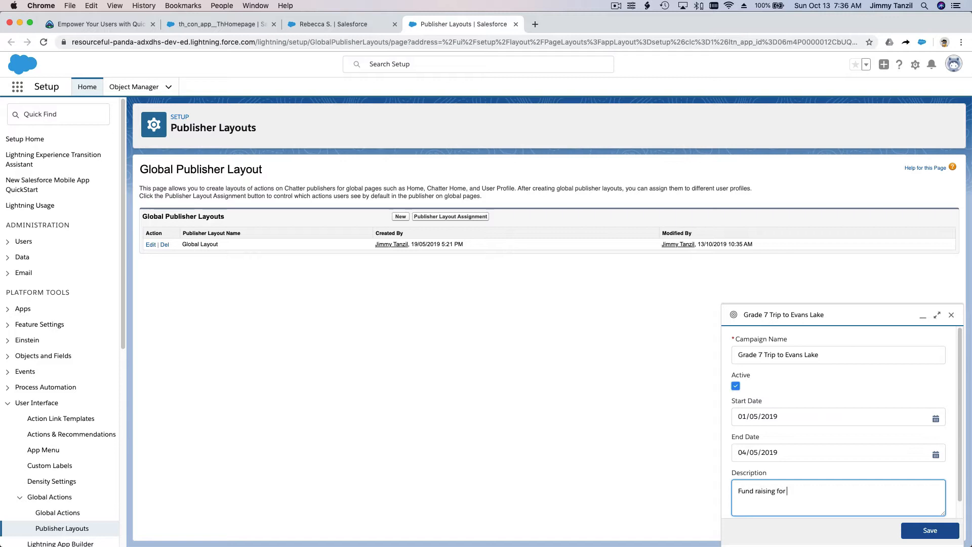
{"action": "type", "text": " funding he"}
{"action": "key", "text": "BackSpace"}
{"action": "type", "text": "the grade 7 trip to evans la"}
{"action": "key", "text": "BackSpace"}
{"action": "key", "text": "BackSpace"}
{"action": "type", "text": "lake. "}
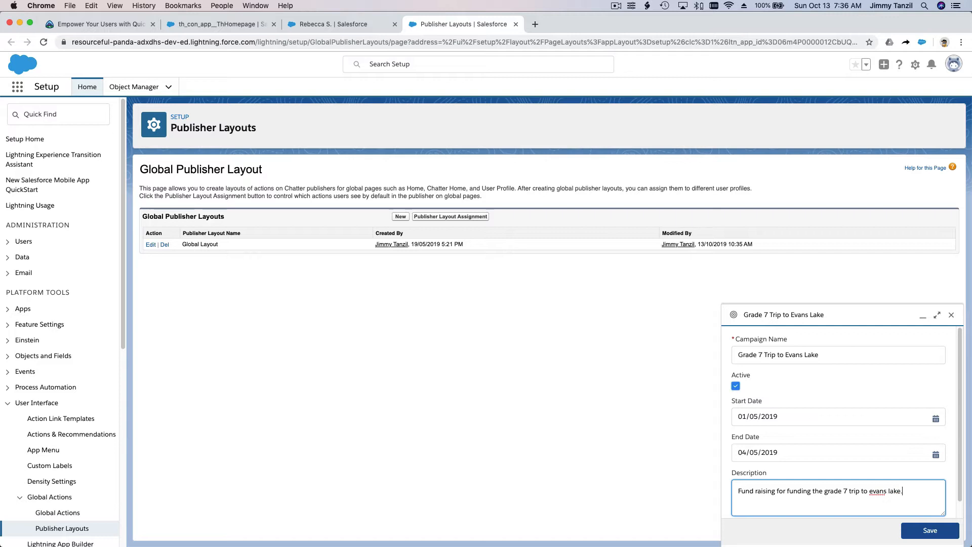
Add description lines for "- Chocolate selling" and ticket selling, save the fund raising record, and dismiss the success message
{"action": "type", "text": "- Chocolate selling"}
{"action": "key", "text": "Return"}
{"action": "type", "text": "-"}
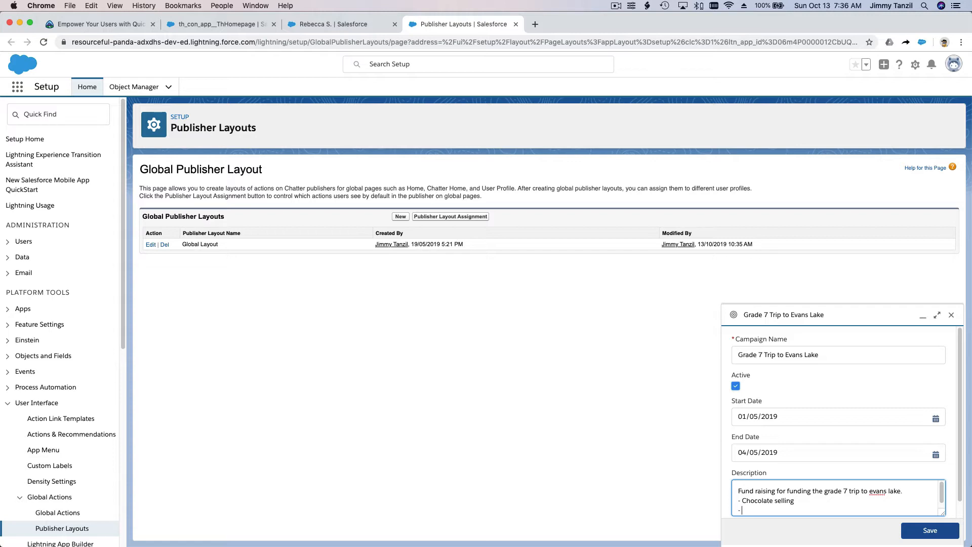
{"action": "type", "text": " Tickes"}
{"action": "type", "text": "s selling"}
{"action": "left_click", "coordinate": [928, 530]}
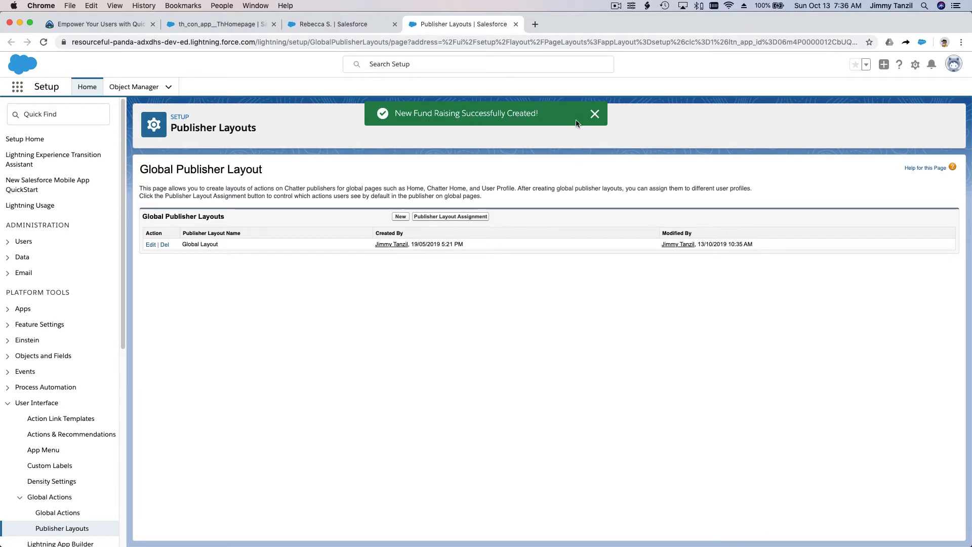
{"action": "left_click", "coordinate": [595, 114]}
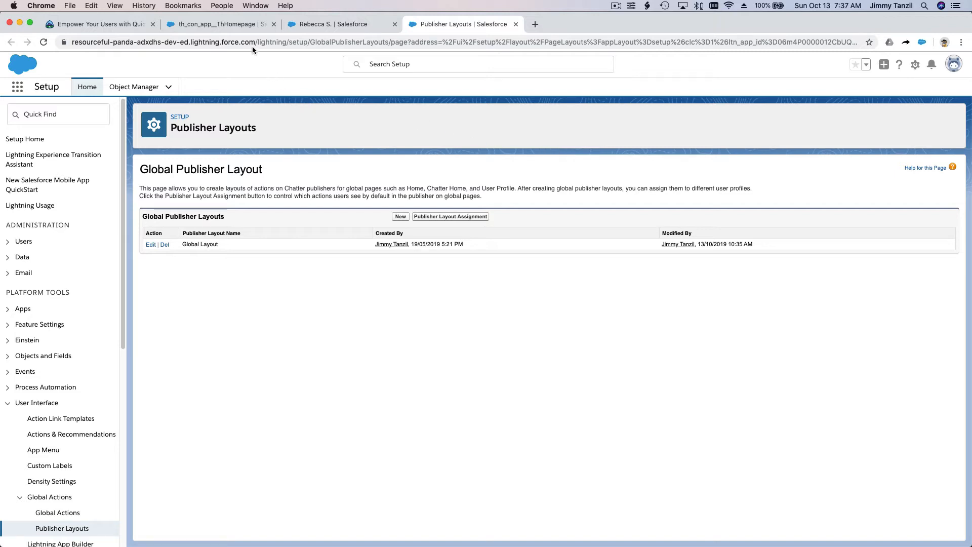
Return to the Trailhead Quick Actions unit and review its sections on creating object-specific and global actions
{"action": "left_click", "coordinate": [241, 26]}
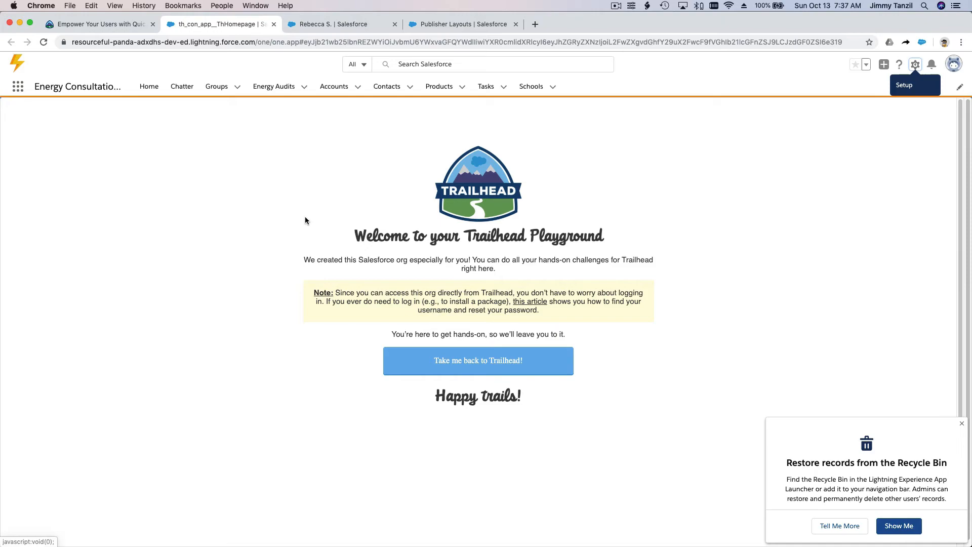
{"action": "left_click", "coordinate": [95, 24]}
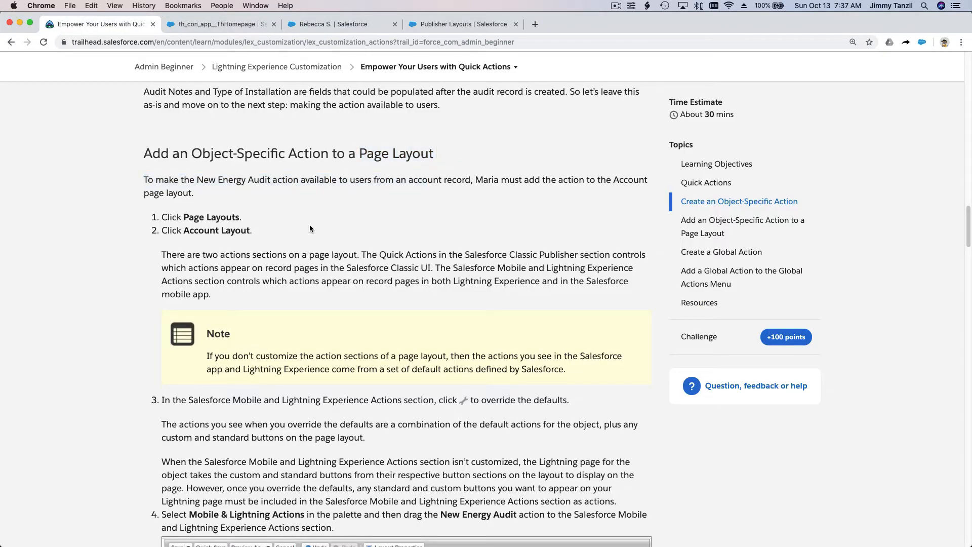
{"action": "scroll", "coordinate": [310, 229], "scroll_direction": "up", "scroll_amount": 20}
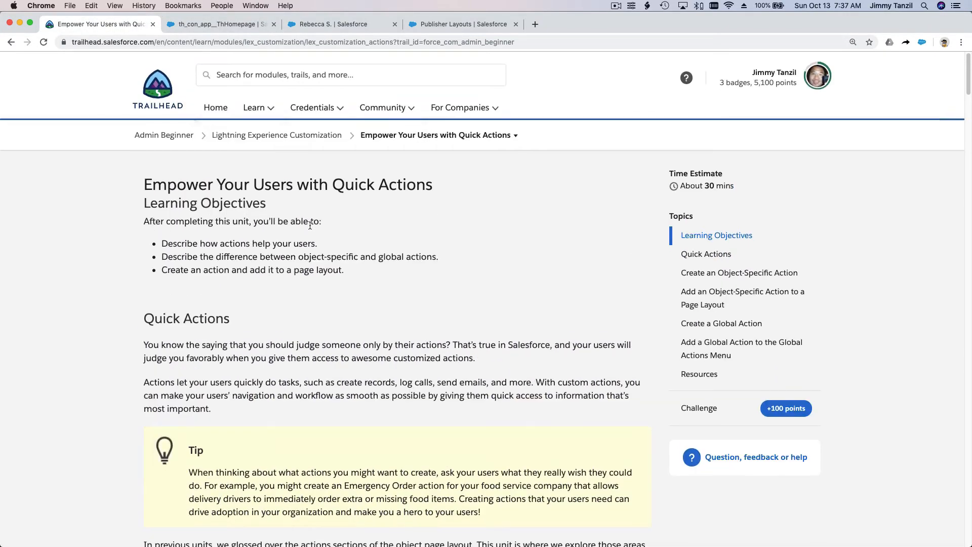
{"action": "scroll", "coordinate": [227, 294], "scroll_direction": "down", "scroll_amount": 15}
{"action": "scroll", "coordinate": [228, 294], "scroll_direction": "down", "scroll_amount": 4}
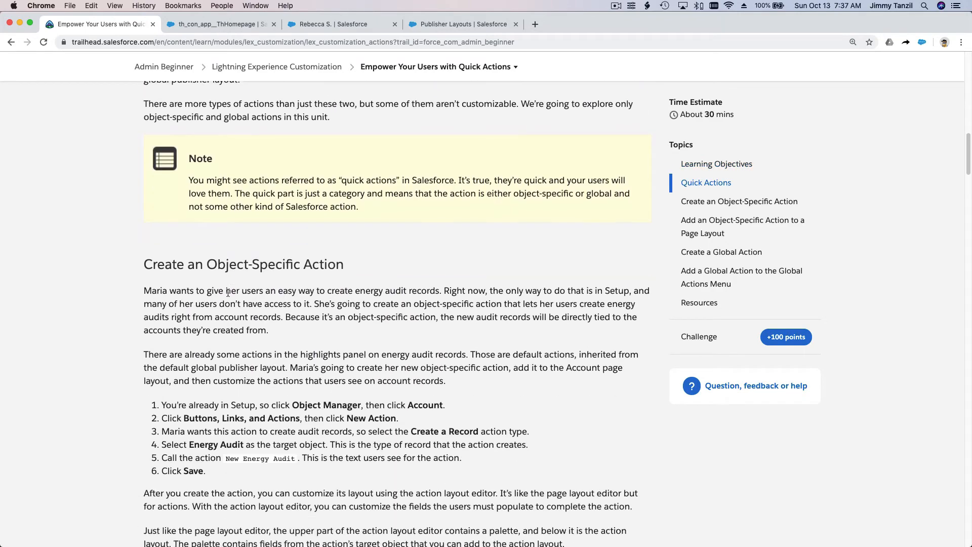
{"action": "triple_click", "coordinate": [246, 260]}
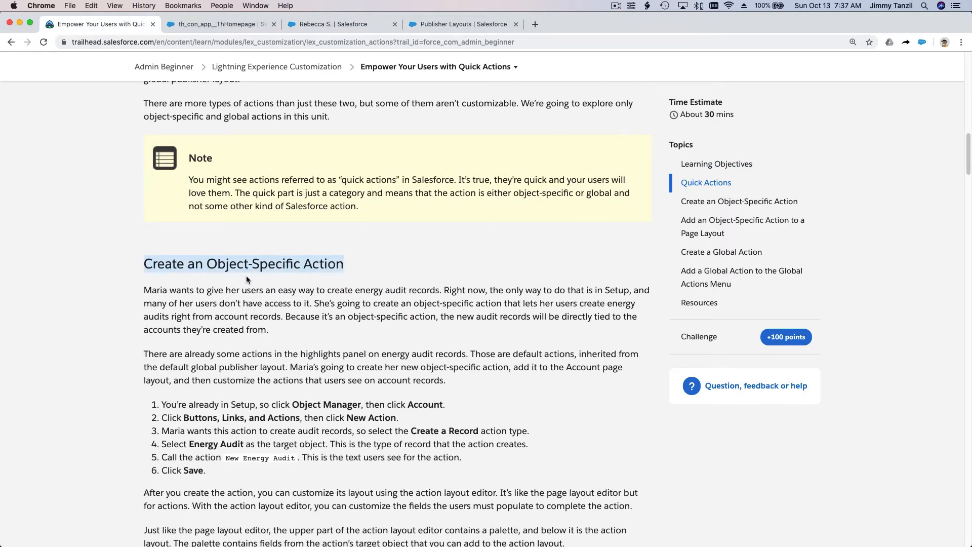
{"action": "scroll", "coordinate": [246, 279], "scroll_direction": "down", "scroll_amount": 20}
{"action": "scroll", "coordinate": [246, 279], "scroll_direction": "down", "scroll_amount": 15}
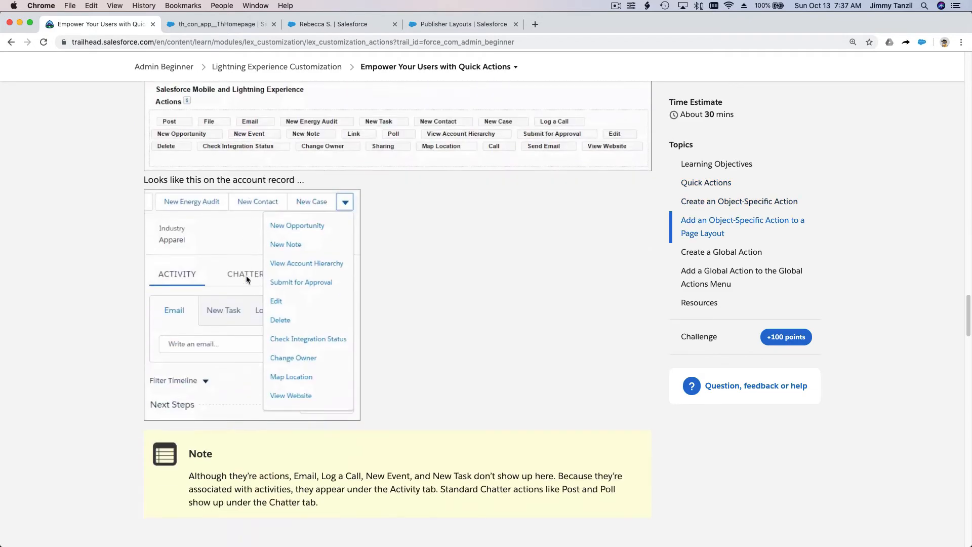
{"action": "double_click", "coordinate": [246, 279]}
{"action": "triple_click", "coordinate": [246, 278]}
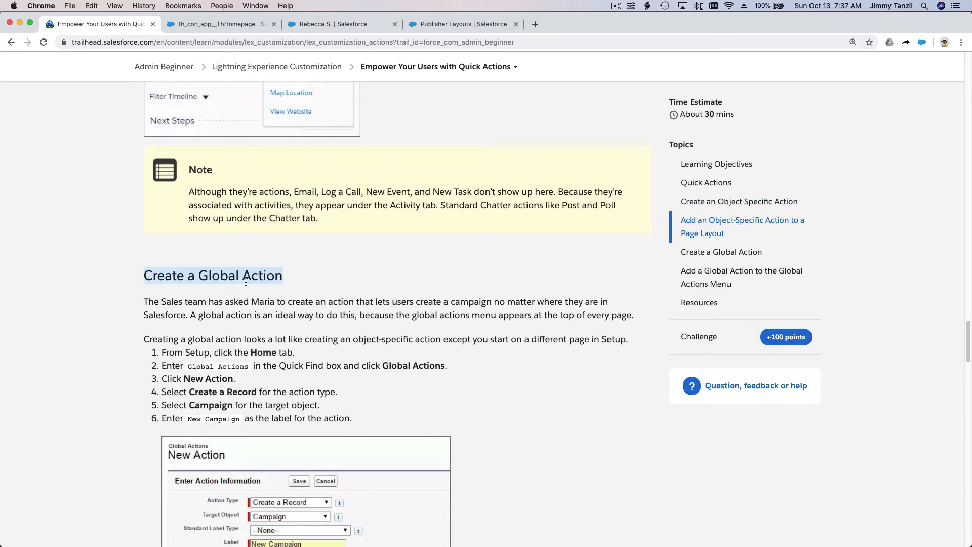
{"action": "scroll", "coordinate": [245, 282], "scroll_direction": "down", "scroll_amount": 5}
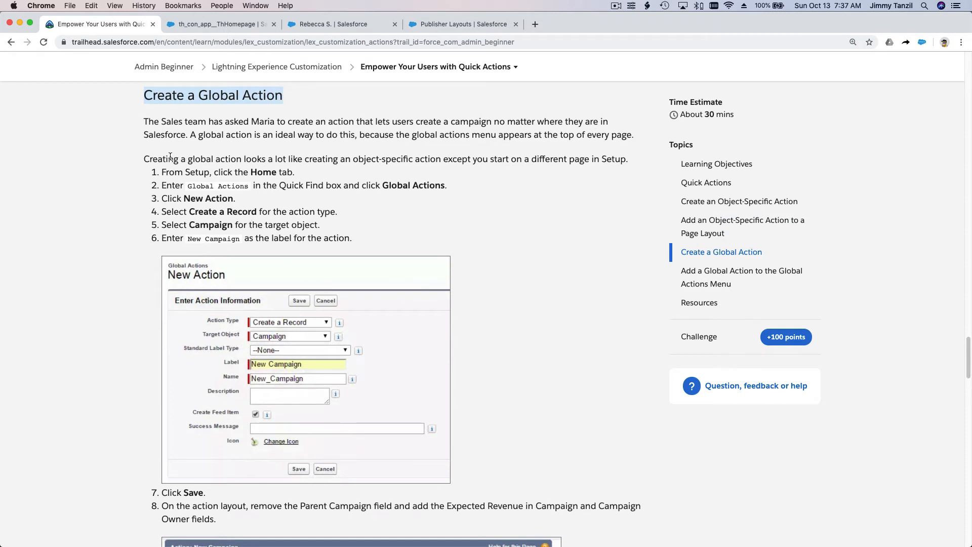
Review the unit's instructions on creating a global action and adding it to the global actions menu, down to the quiz questions
{"action": "double_click", "coordinate": [204, 173]}
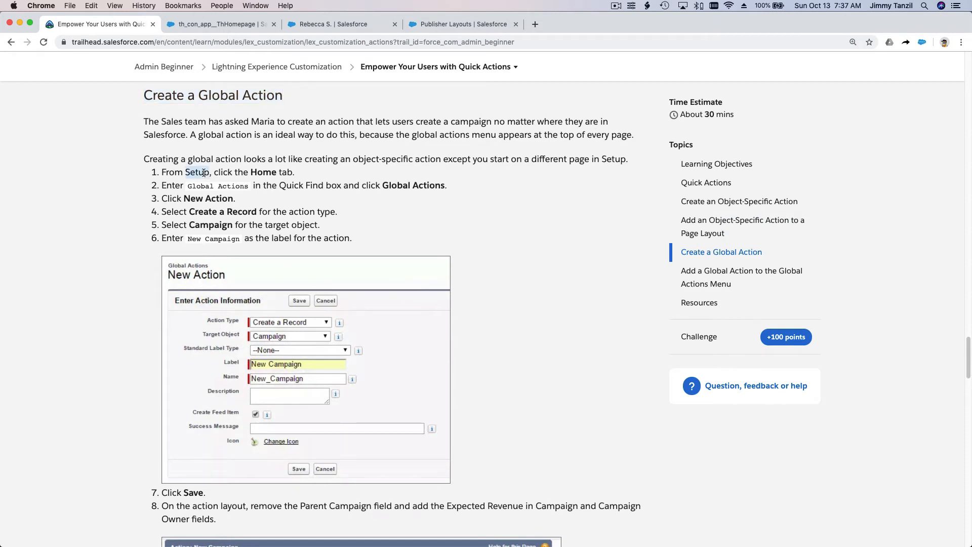
{"action": "scroll", "coordinate": [203, 172], "scroll_direction": "down", "scroll_amount": 15}
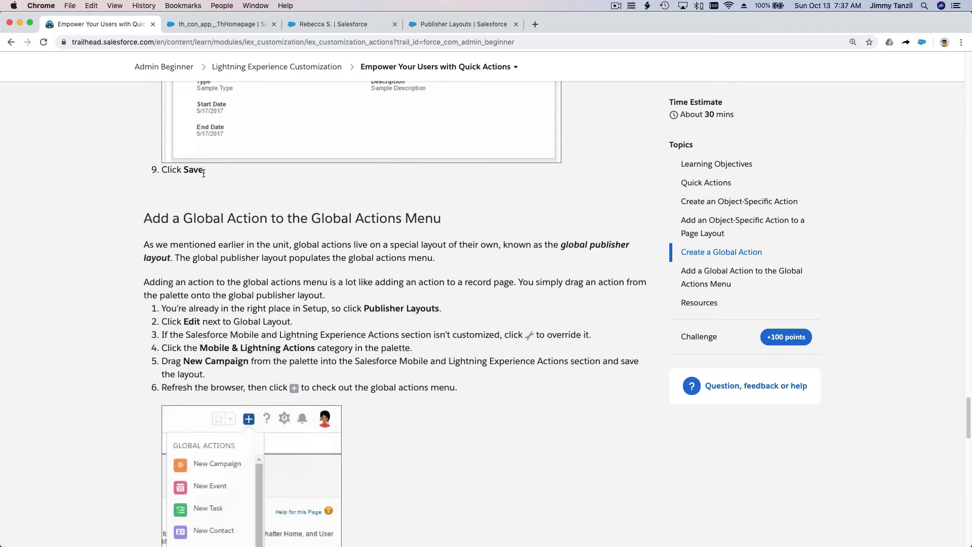
{"action": "scroll", "coordinate": [204, 173], "scroll_direction": "down", "scroll_amount": 1}
{"action": "scroll", "coordinate": [264, 245], "scroll_direction": "down", "scroll_amount": 8}
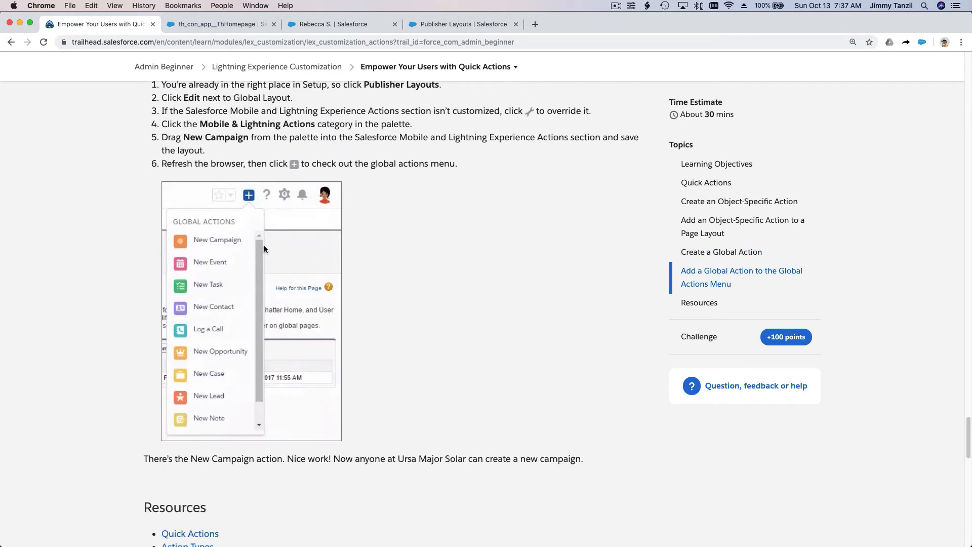
{"action": "scroll", "coordinate": [264, 249], "scroll_direction": "down", "scroll_amount": 1}
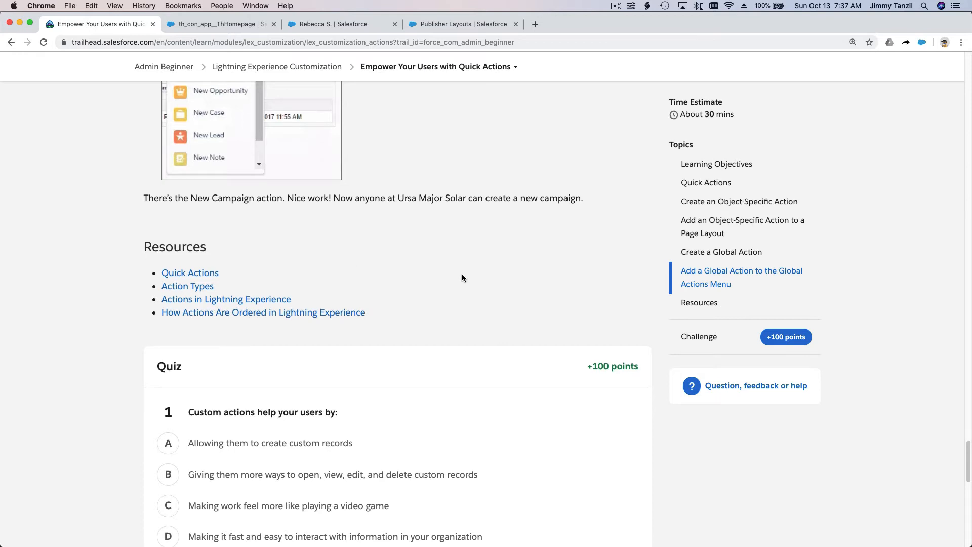
{"action": "scroll", "coordinate": [461, 275], "scroll_direction": "down", "scroll_amount": 4}
{"action": "scroll", "coordinate": [463, 278], "scroll_direction": "down", "scroll_amount": 2}
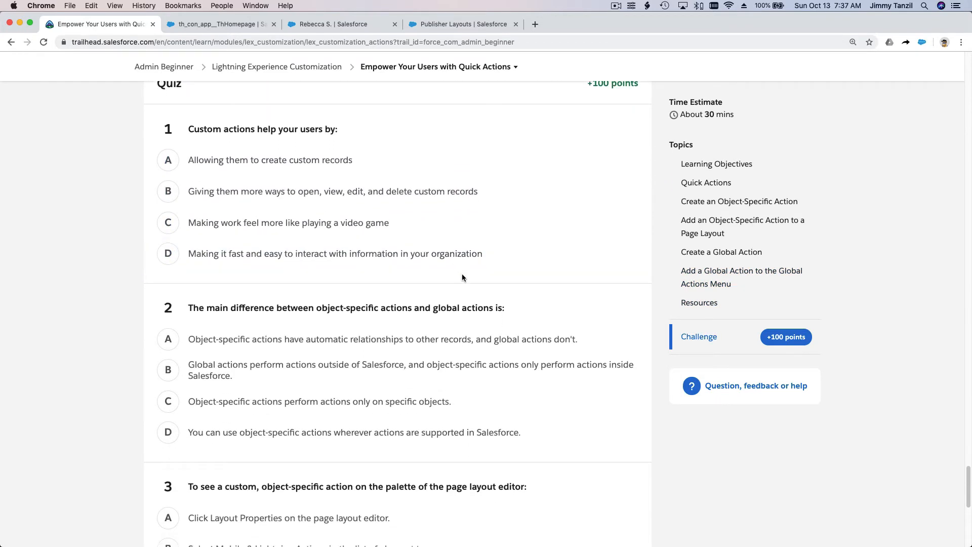
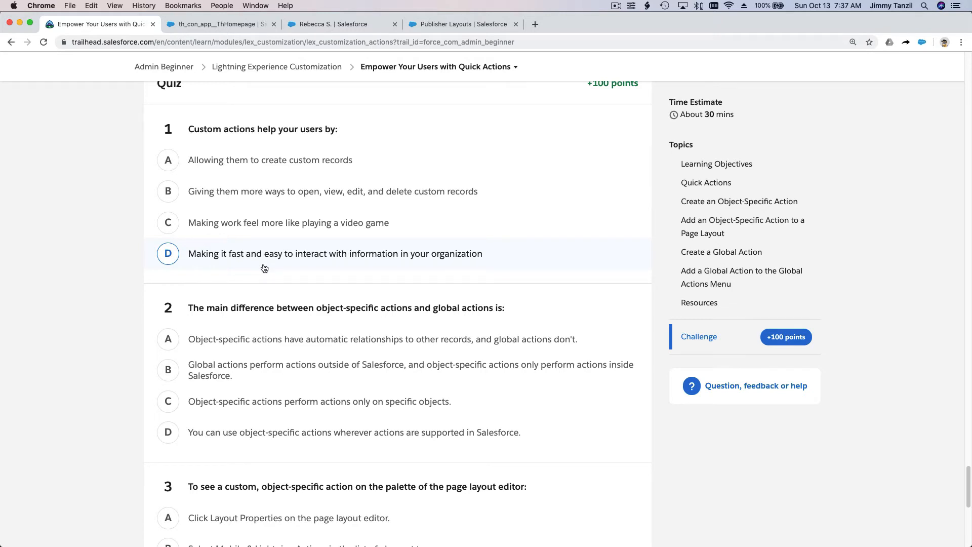
Answer the quiz with D for question 1, C for question 2 and B for question 3
{"action": "left_click", "coordinate": [264, 269]}
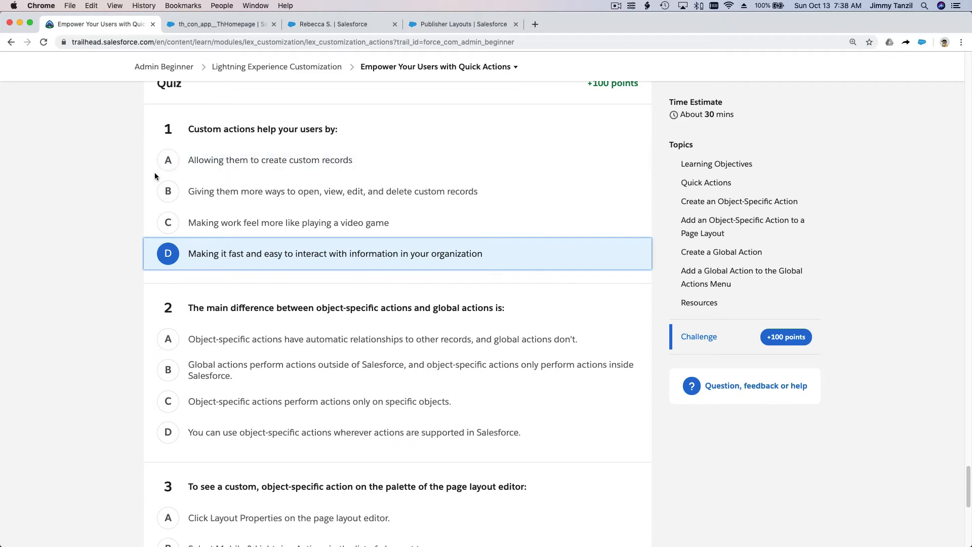
{"action": "scroll", "coordinate": [83, 191], "scroll_direction": "down", "scroll_amount": 5}
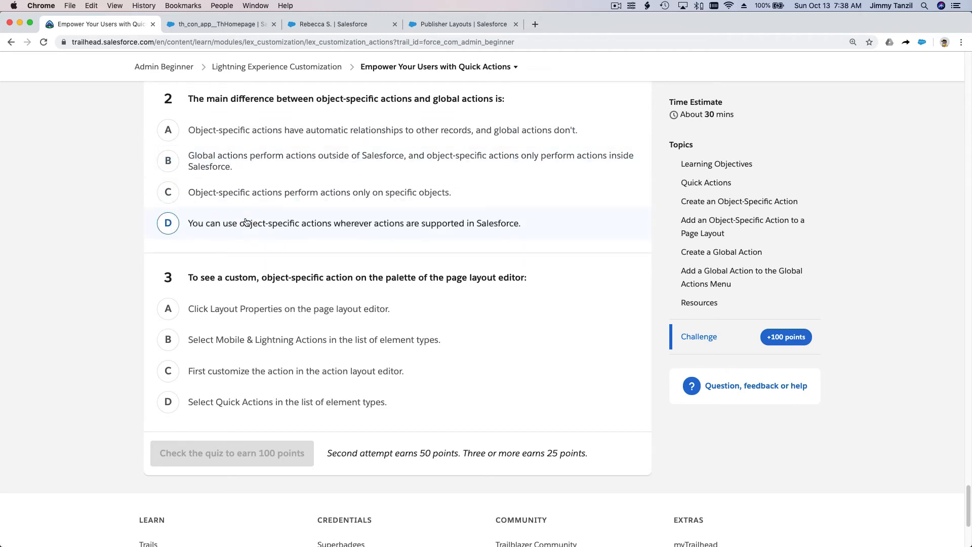
{"action": "left_click", "coordinate": [241, 199]}
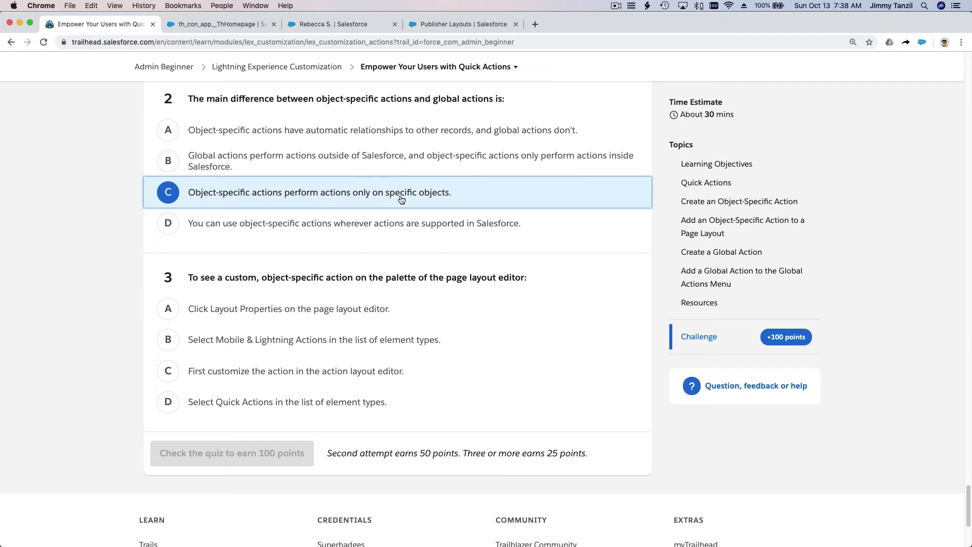
{"action": "scroll", "coordinate": [401, 199], "scroll_direction": "down", "scroll_amount": 1}
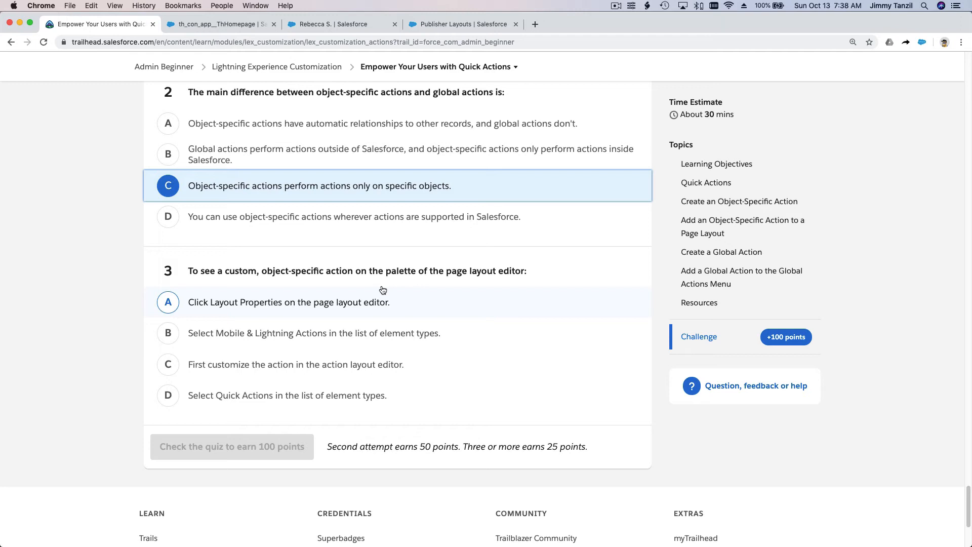
{"action": "left_click", "coordinate": [371, 336]}
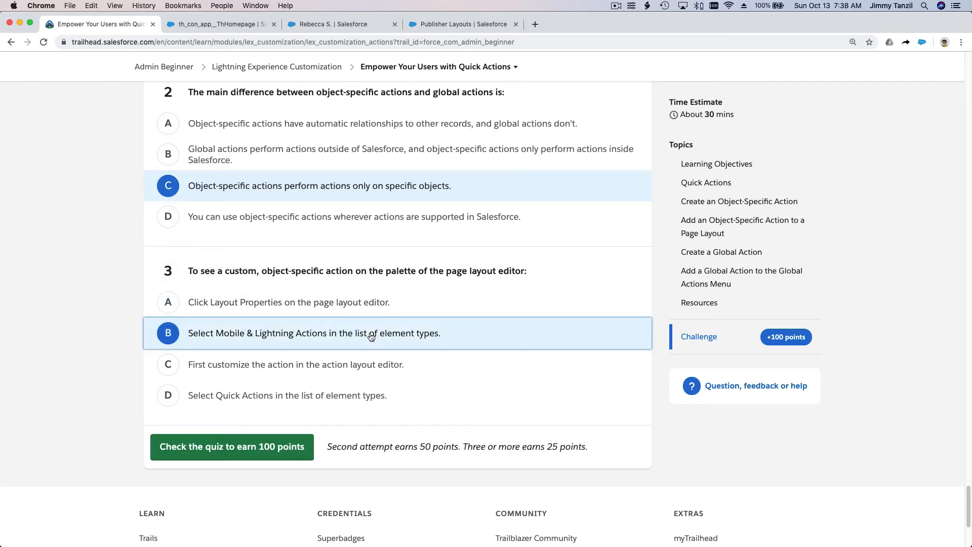
Switch to Salesforce Setup, search the Object Manager for "studen" and open the Student object
{"action": "left_click", "coordinate": [428, 26]}
{"action": "left_click", "coordinate": [375, 26]}
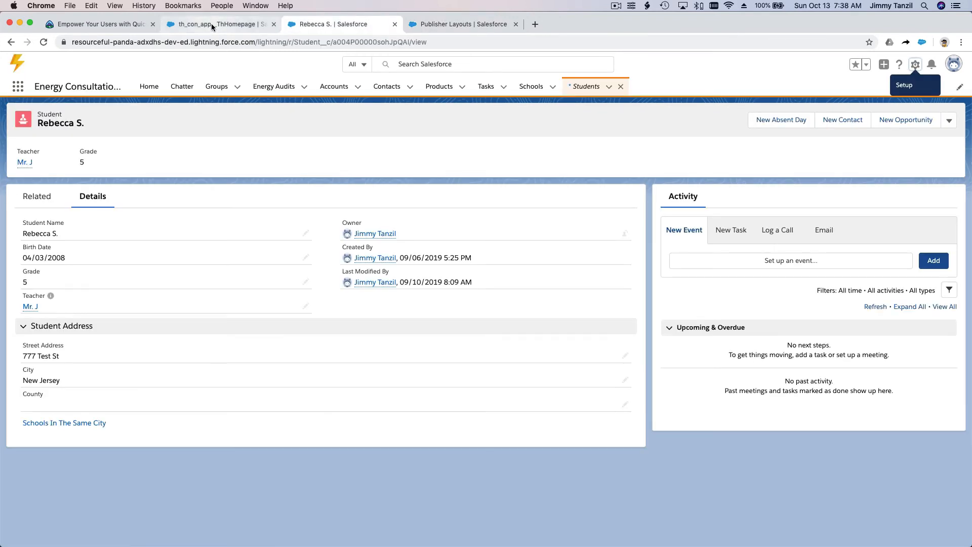
{"action": "left_click", "coordinate": [212, 24]}
{"action": "left_click", "coordinate": [327, 29]}
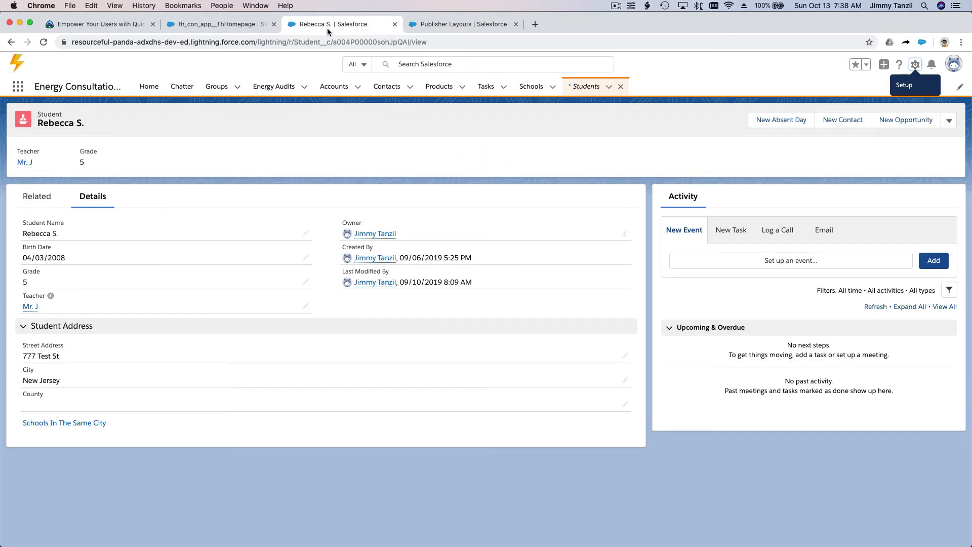
{"action": "left_click", "coordinate": [457, 25]}
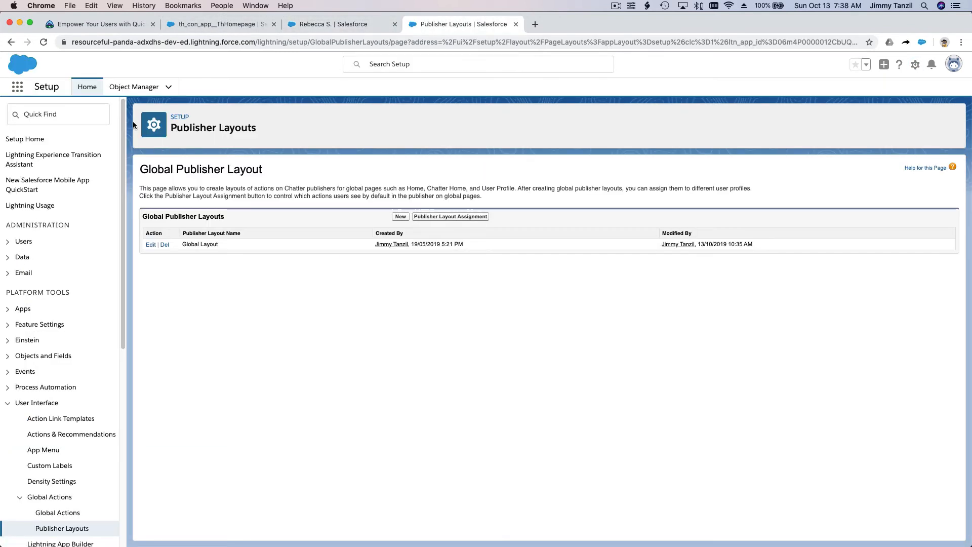
{"action": "left_click", "coordinate": [134, 87]}
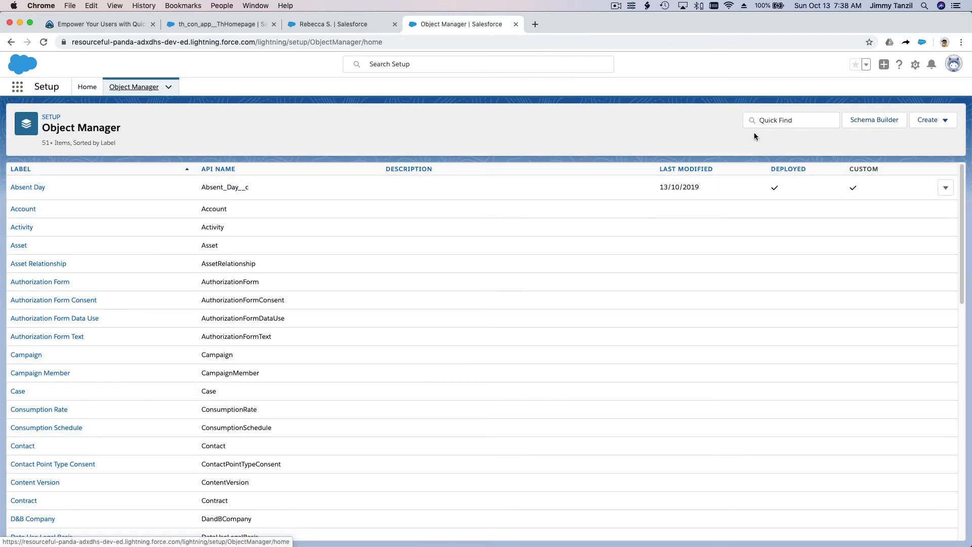
{"action": "left_click", "coordinate": [763, 120]}
{"action": "type", "text": "st"}
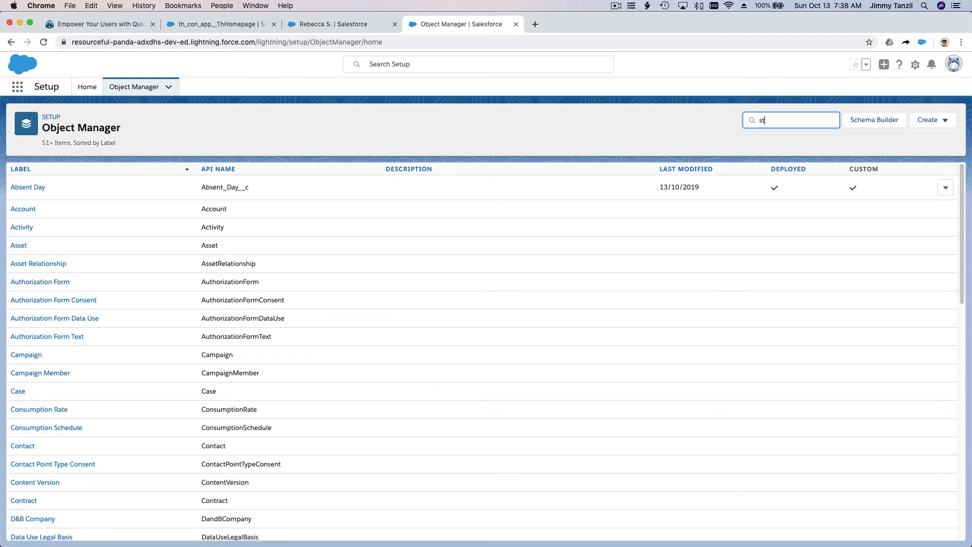
{"action": "type", "text": "uden"}
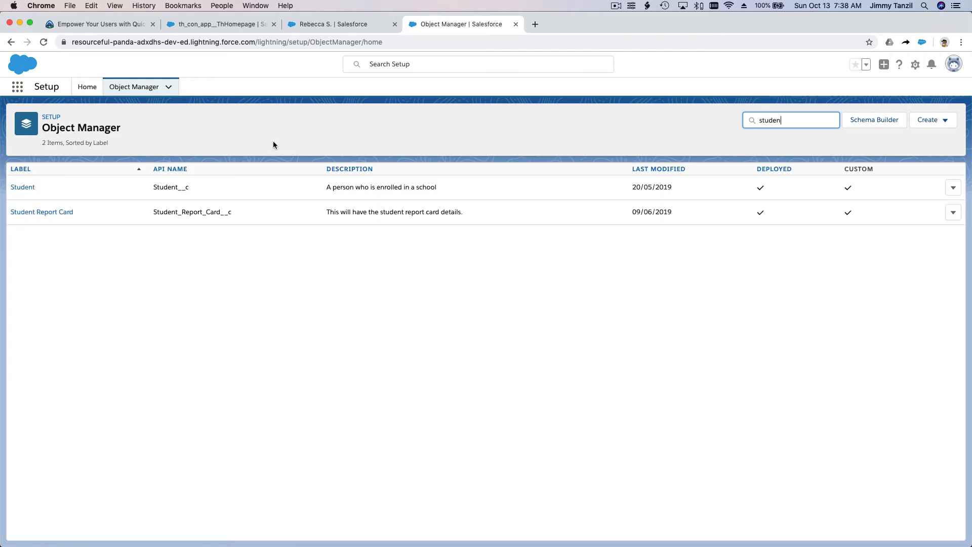
{"action": "left_click", "coordinate": [31, 188]}
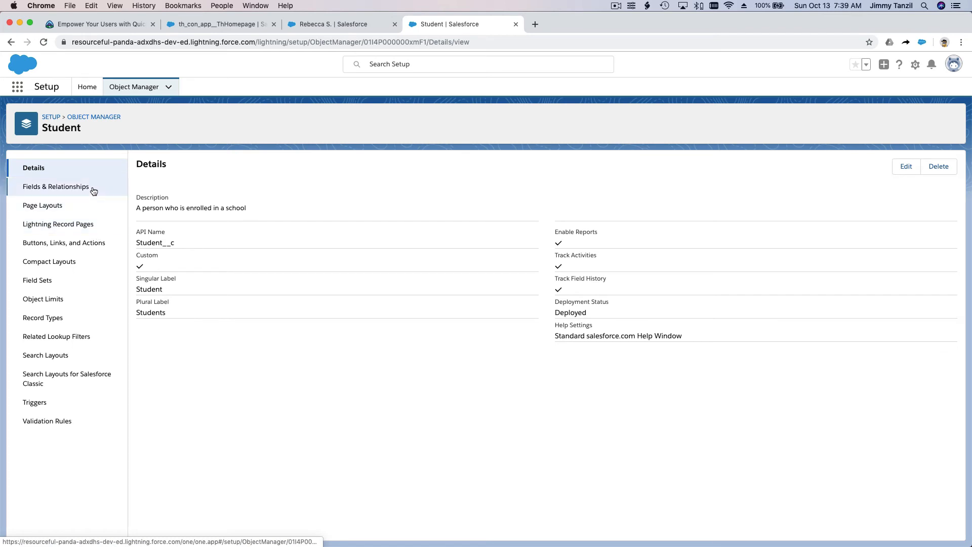
Open the Student Layout page layout and show the Mobile & Lightning Actions in its palette
{"action": "left_click", "coordinate": [95, 209]}
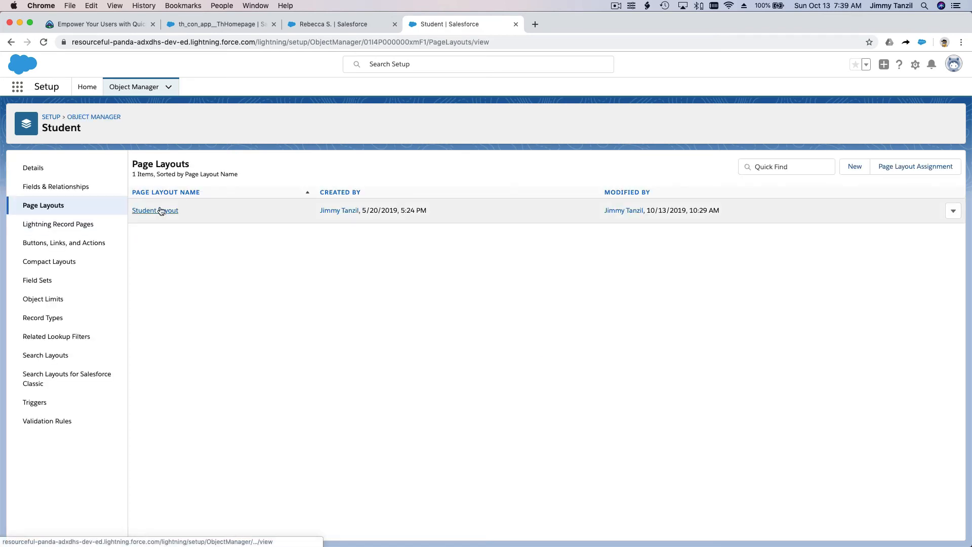
{"action": "left_click", "coordinate": [158, 210]}
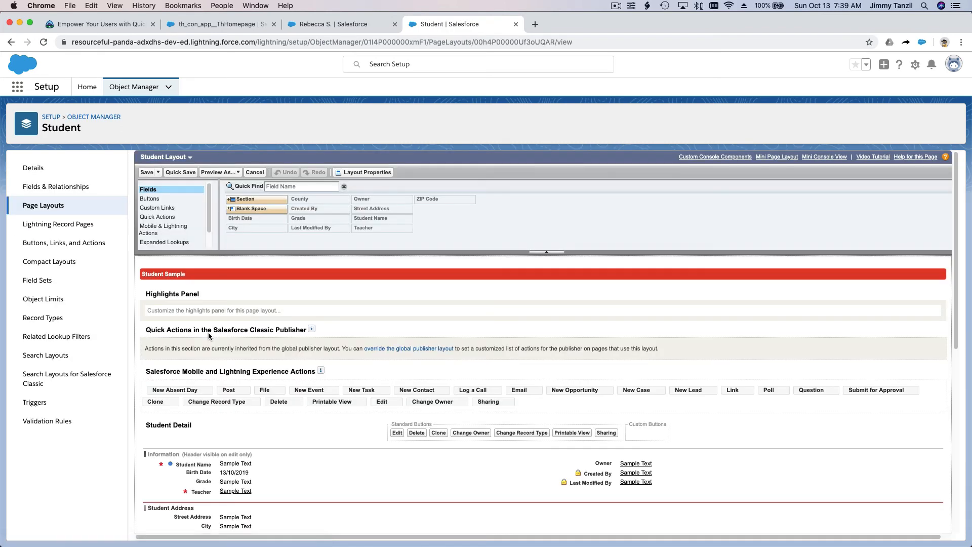
{"action": "left_click", "coordinate": [167, 229]}
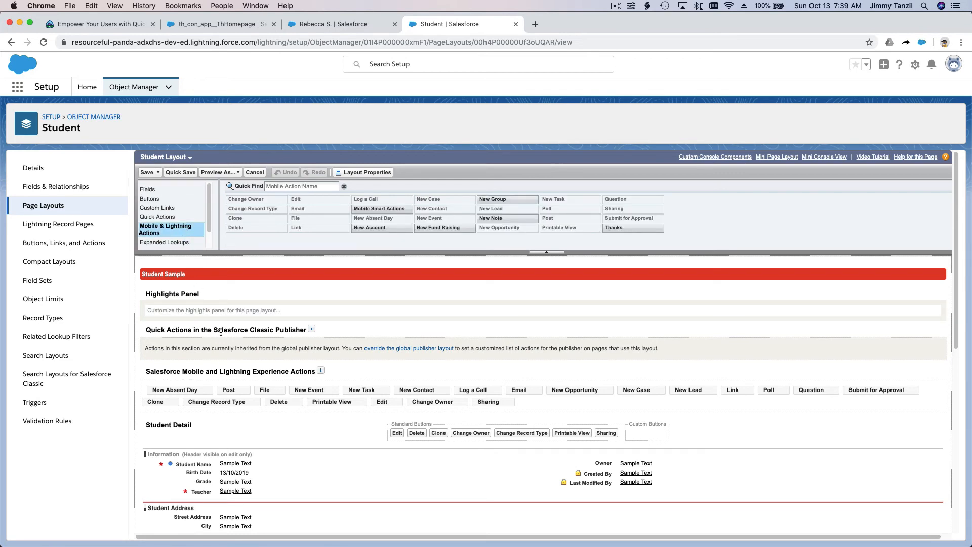
{"action": "scroll", "coordinate": [221, 332], "scroll_direction": "down", "scroll_amount": 3}
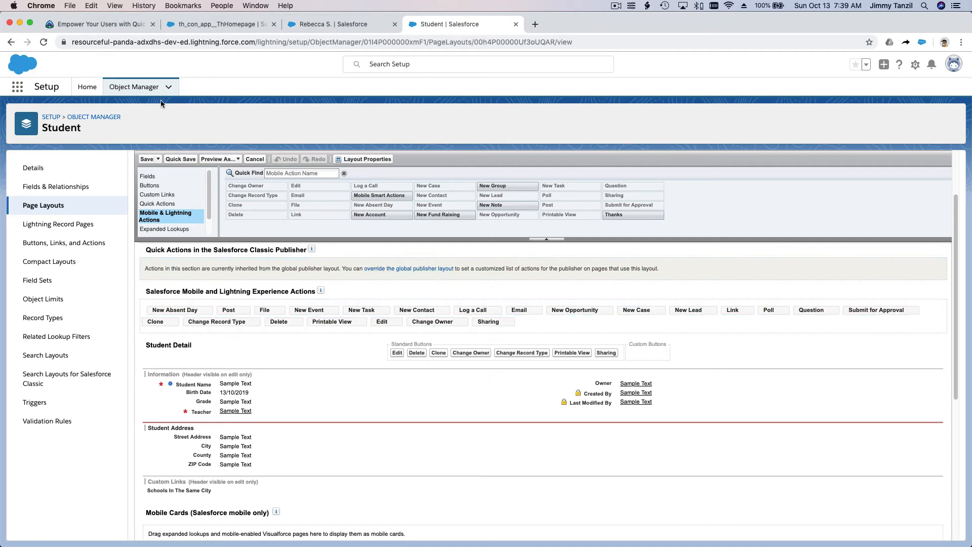
Examine the palette's element categories in the Student Layout, from Fields and Buttons through Quick Actions to Related Lists and Report Charts
{"action": "left_click", "coordinate": [124, 20]}
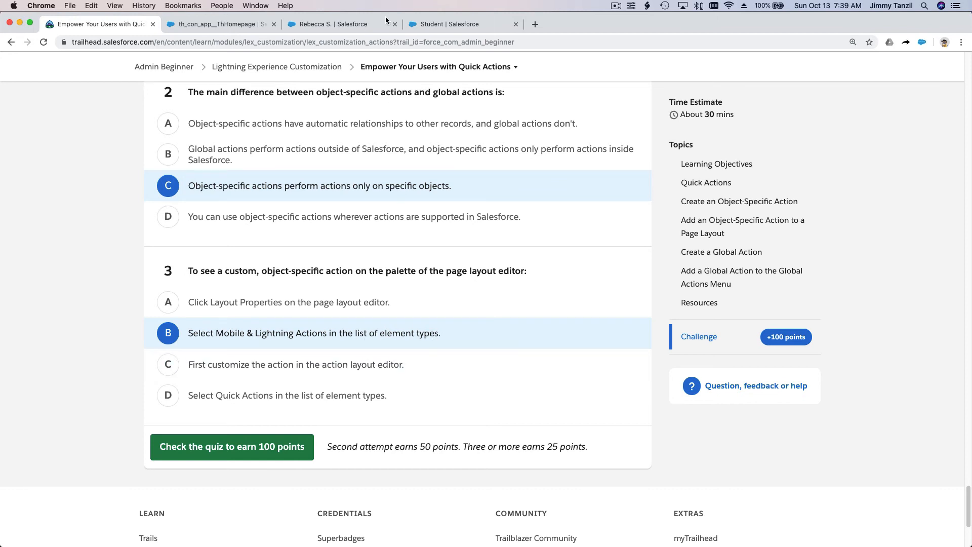
{"action": "left_click", "coordinate": [363, 24]}
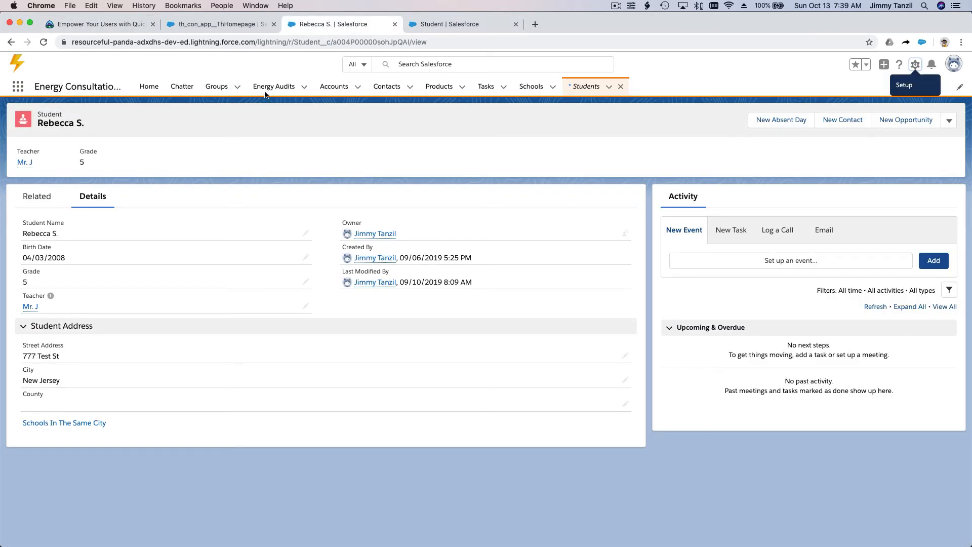
{"action": "left_click", "coordinate": [433, 23]}
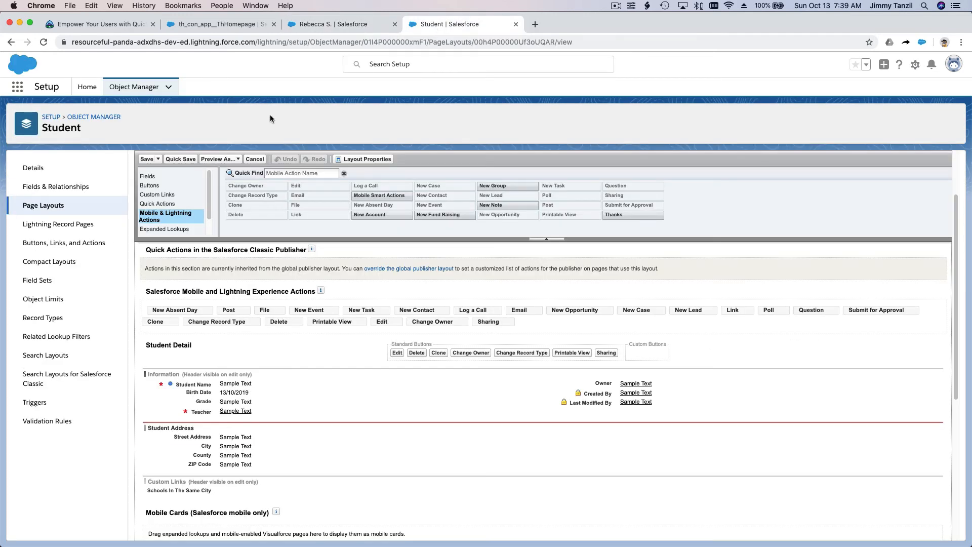
{"action": "left_click", "coordinate": [164, 176]}
{"action": "left_click", "coordinate": [155, 186]}
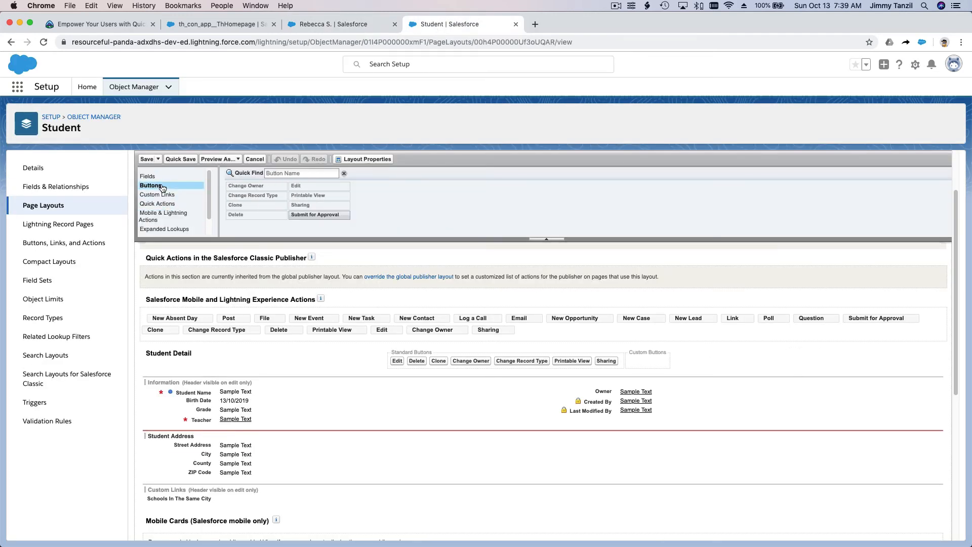
{"action": "left_click", "coordinate": [178, 194]}
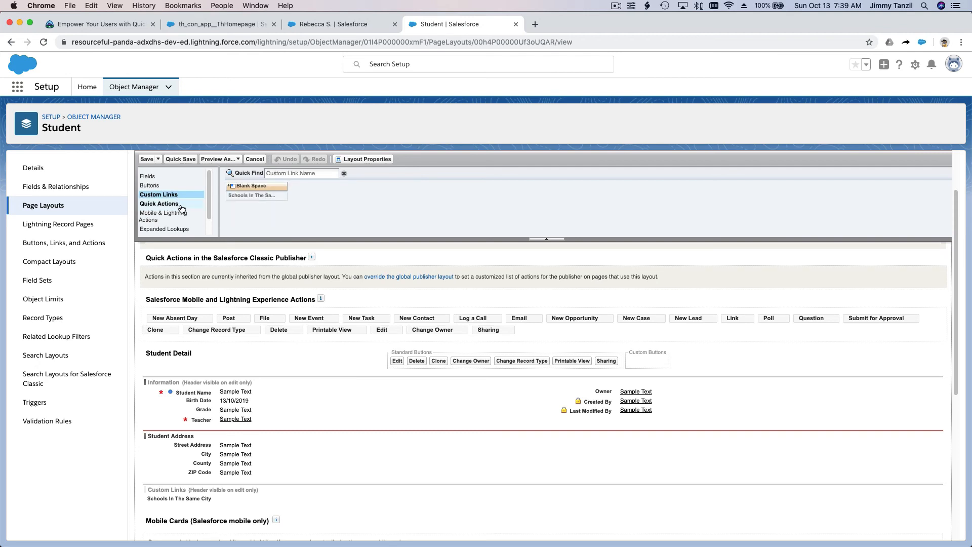
{"action": "left_click", "coordinate": [178, 204]}
{"action": "left_click", "coordinate": [184, 216]}
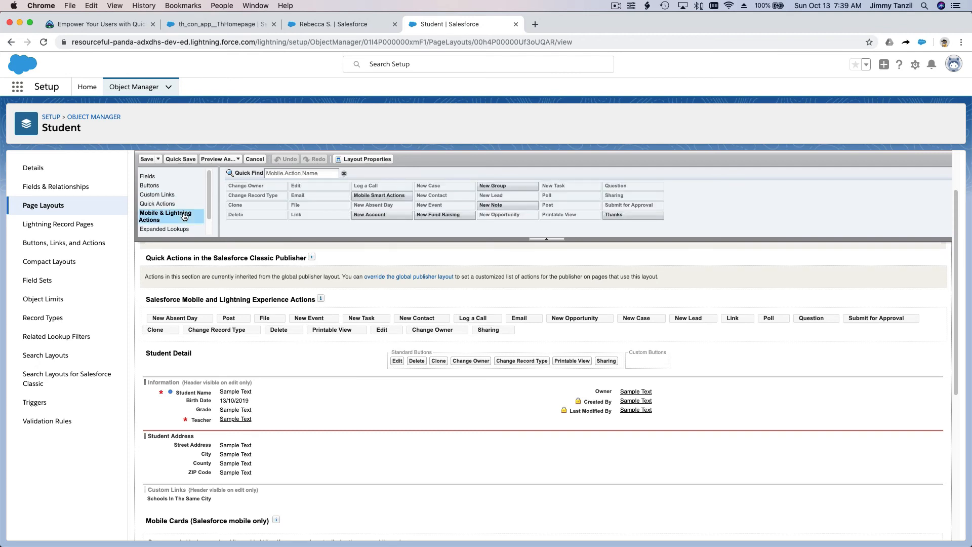
{"action": "left_click", "coordinate": [184, 229]}
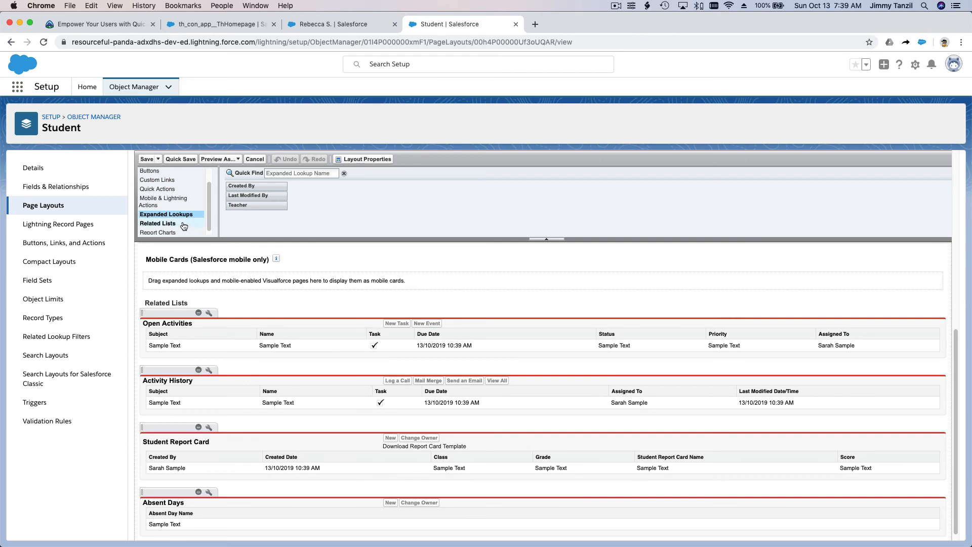
{"action": "left_click", "coordinate": [183, 227]}
{"action": "left_click", "coordinate": [178, 231]}
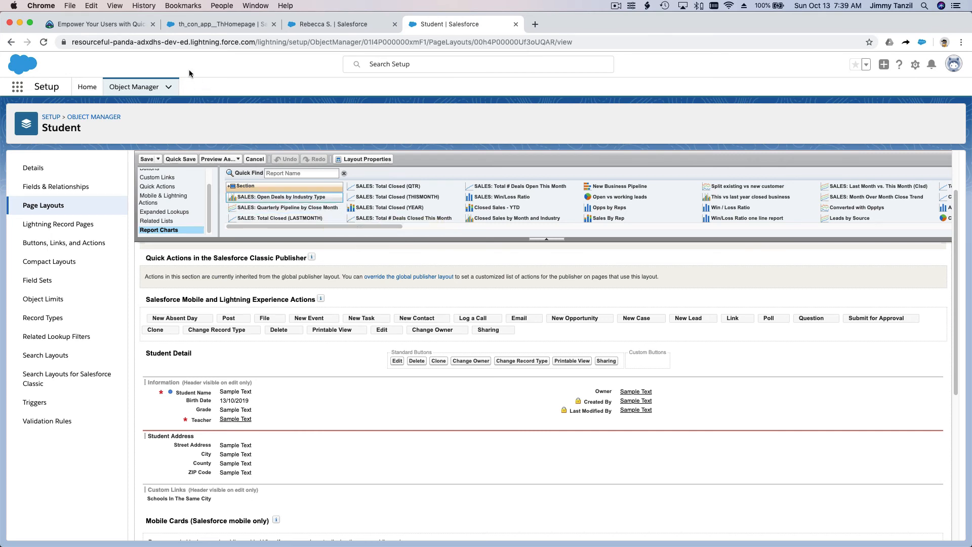
Return to the Trailhead quiz, submit the answers for checking and review the marked questions
{"action": "left_click", "coordinate": [112, 23]}
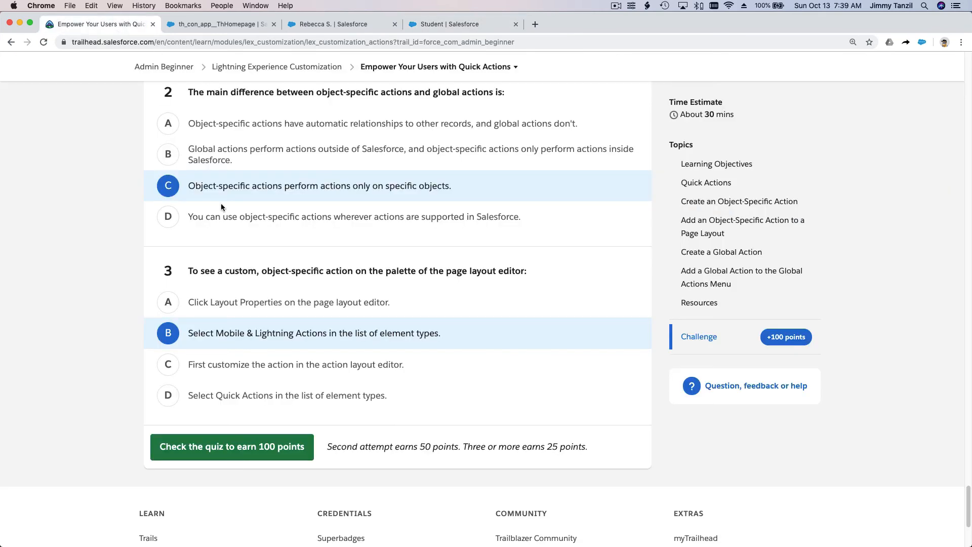
{"action": "left_click", "coordinate": [234, 446]}
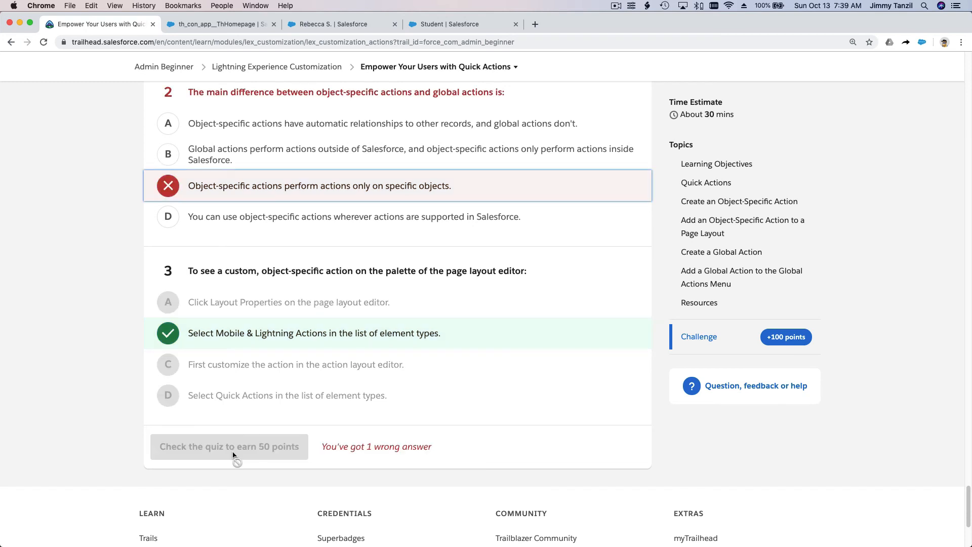
{"action": "scroll", "coordinate": [52, 311], "scroll_direction": "up", "scroll_amount": 3}
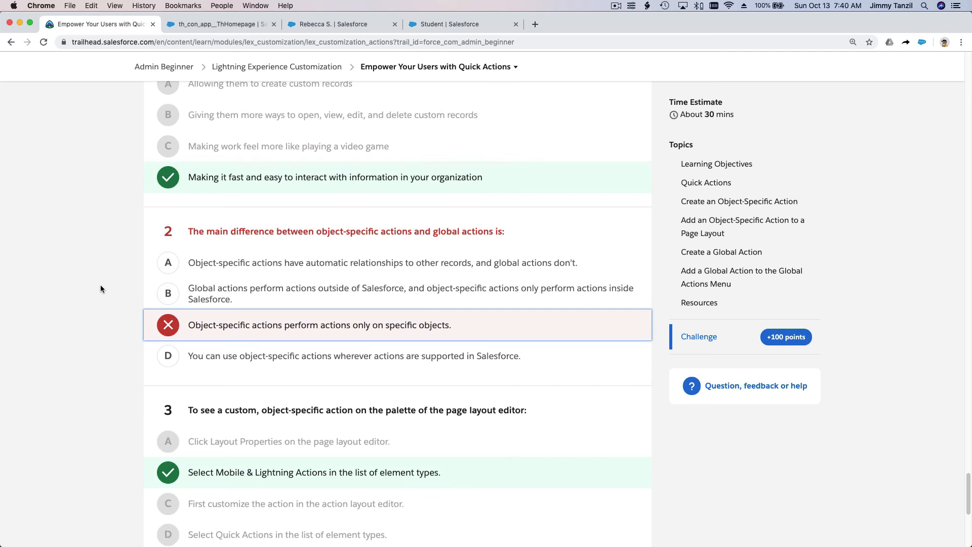
Change the answer to question 2 to A, about automatic relationships to other records, and check the quiz again
{"action": "left_click", "coordinate": [230, 300]}
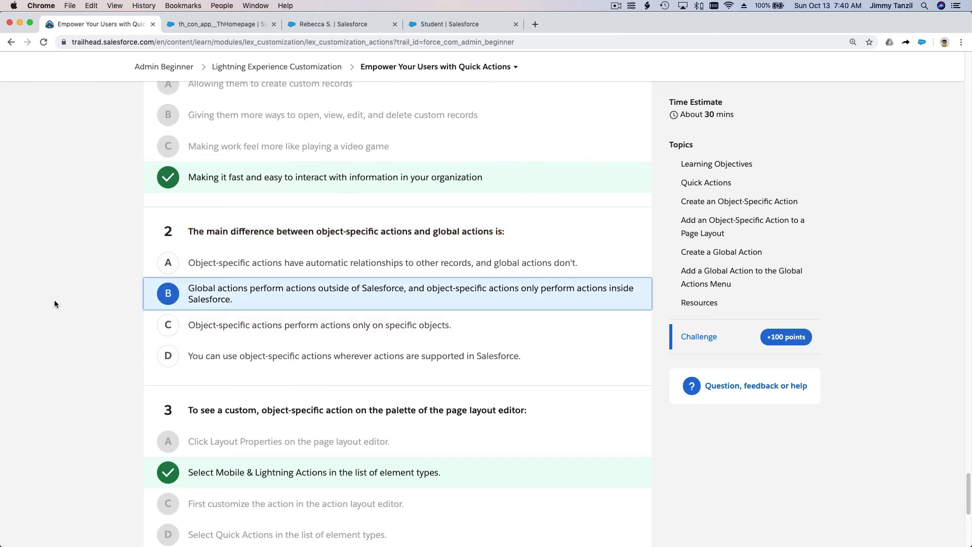
{"action": "left_click", "coordinate": [217, 263]}
{"action": "scroll", "coordinate": [95, 291], "scroll_direction": "down", "scroll_amount": 5}
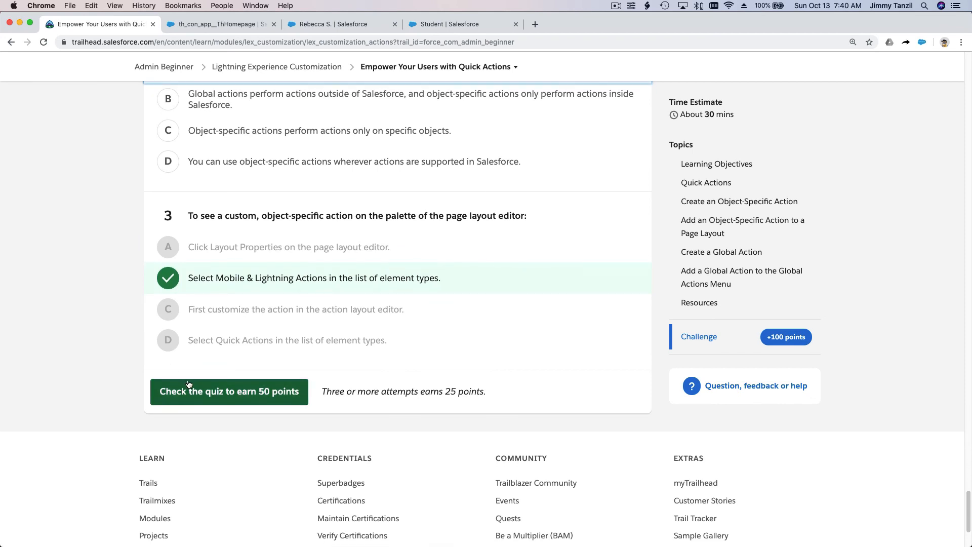
{"action": "left_click", "coordinate": [192, 391]}
{"action": "scroll", "coordinate": [147, 305], "scroll_direction": "up", "scroll_amount": 3}
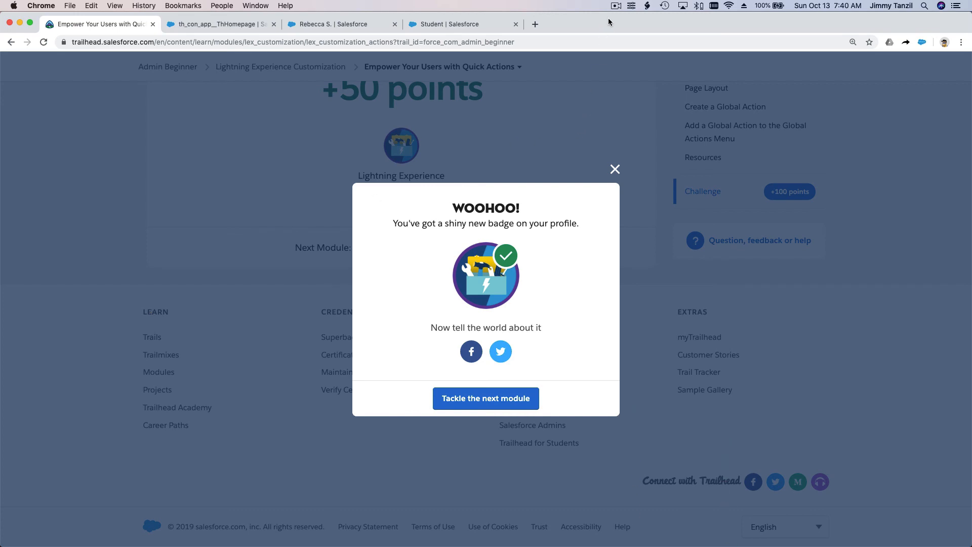
{"action": "left_click", "coordinate": [615, 6]}
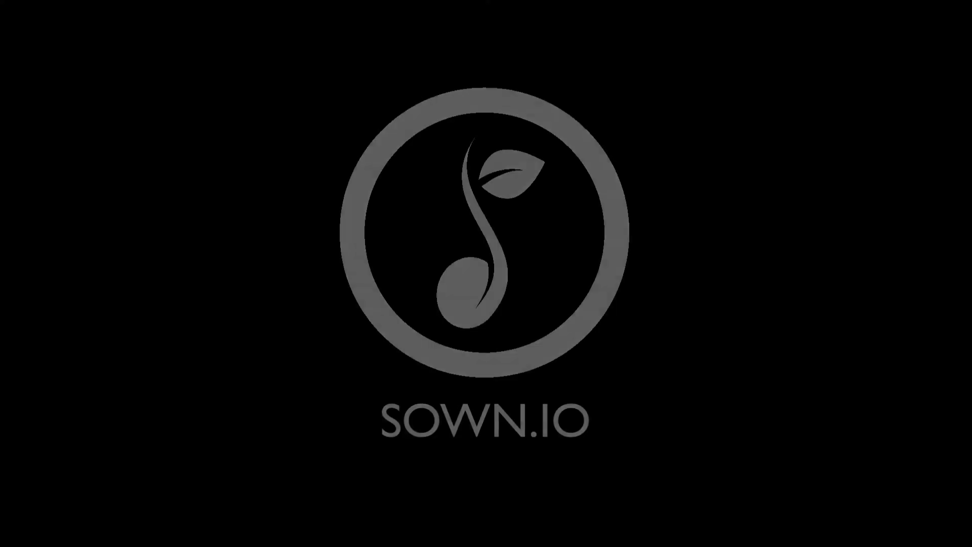